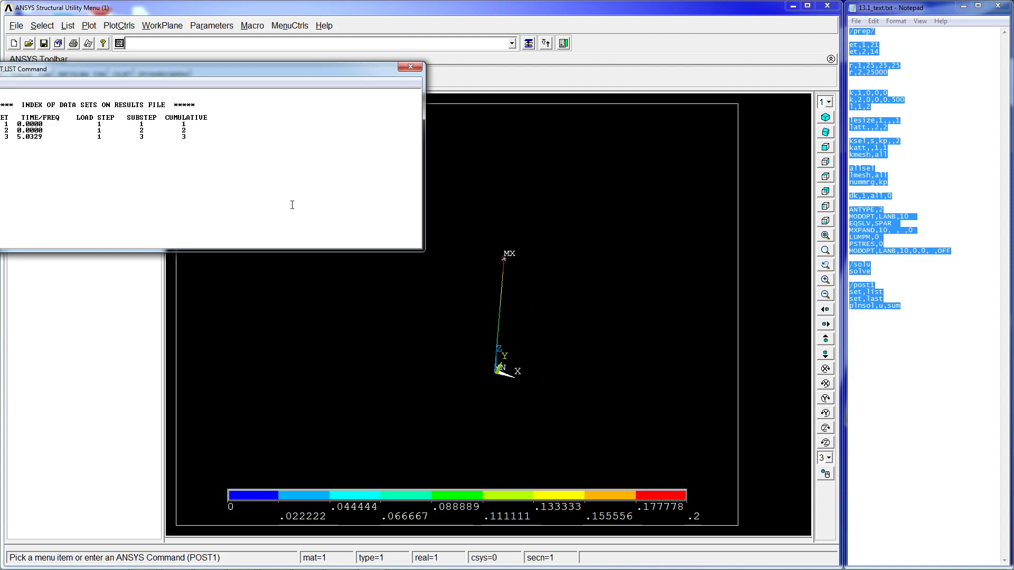
Review the frequency sets in the SET,LIST results index and close the listing.
drag(245, 75, 456, 112)
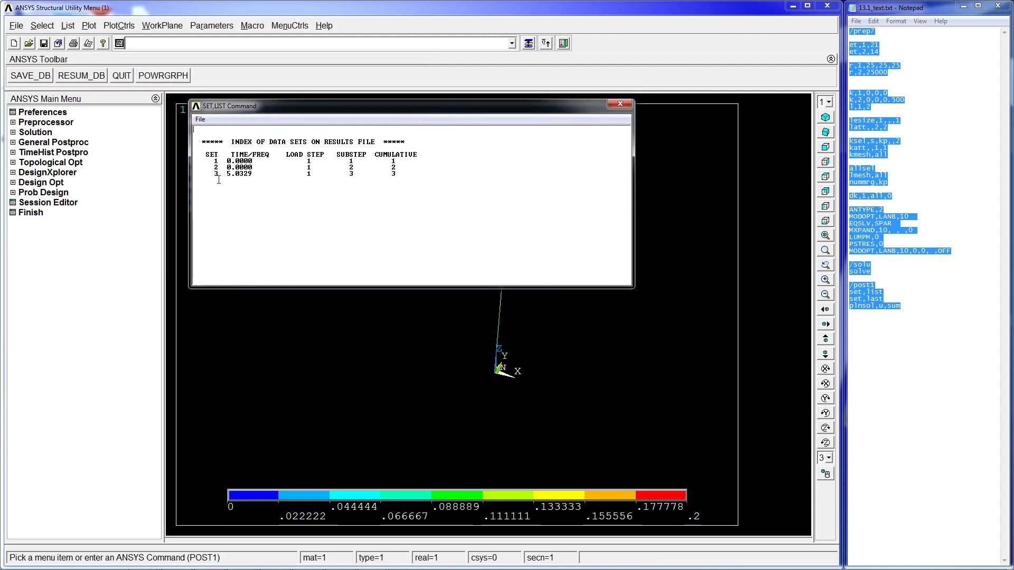
drag(218, 174, 251, 174)
click(255, 171)
drag(256, 161, 290, 161)
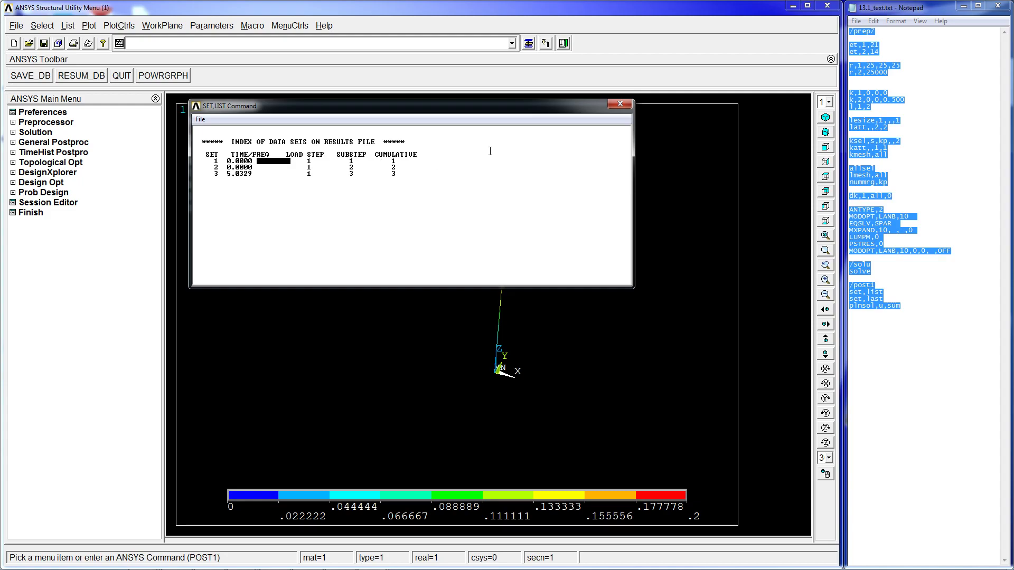
click(620, 104)
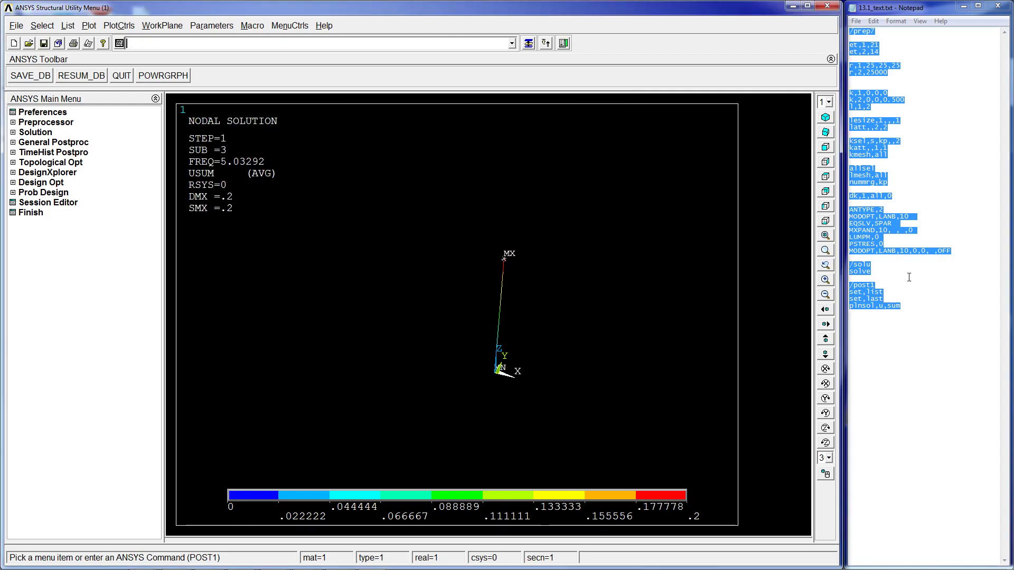
Switch to 14_text.txt in Notepad and review its model setup commands through the MODOPT line.
mouse_move(311, 560)
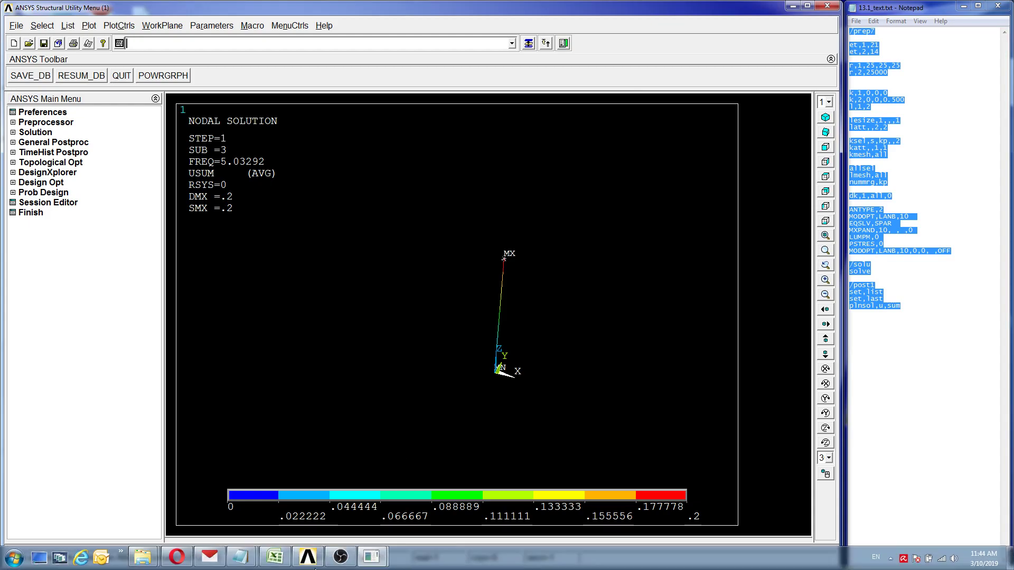
mouse_move(248, 559)
click(295, 491)
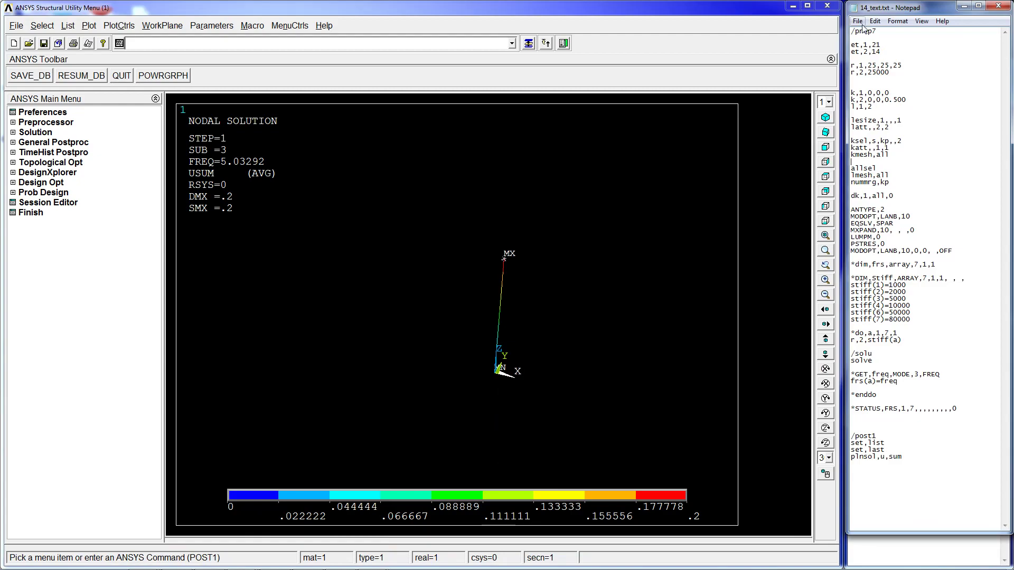
drag(863, 31, 955, 250)
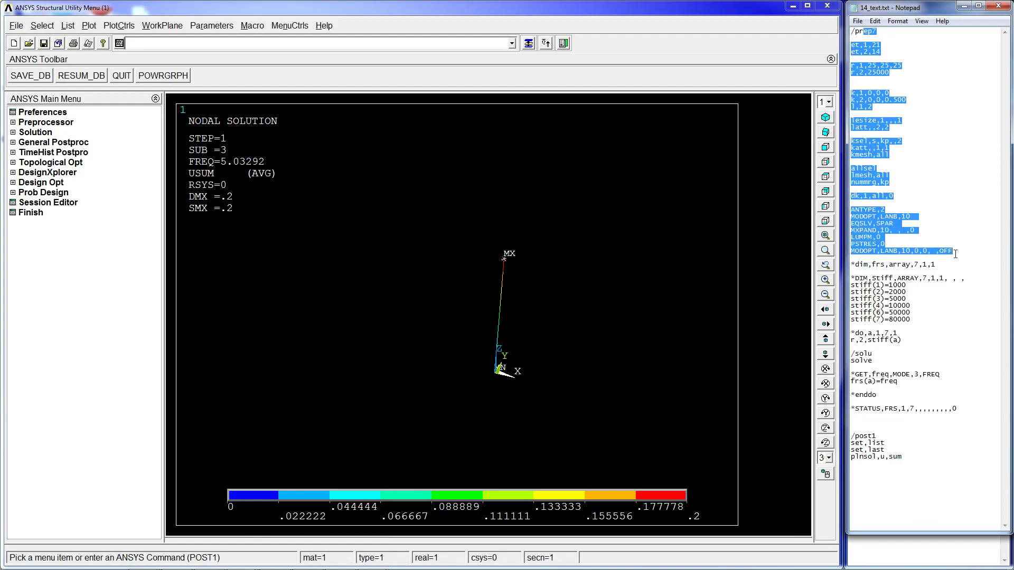
click(949, 249)
Resume the saved ANSYS database and extend the 14_text.txt window downwards.
click(97, 74)
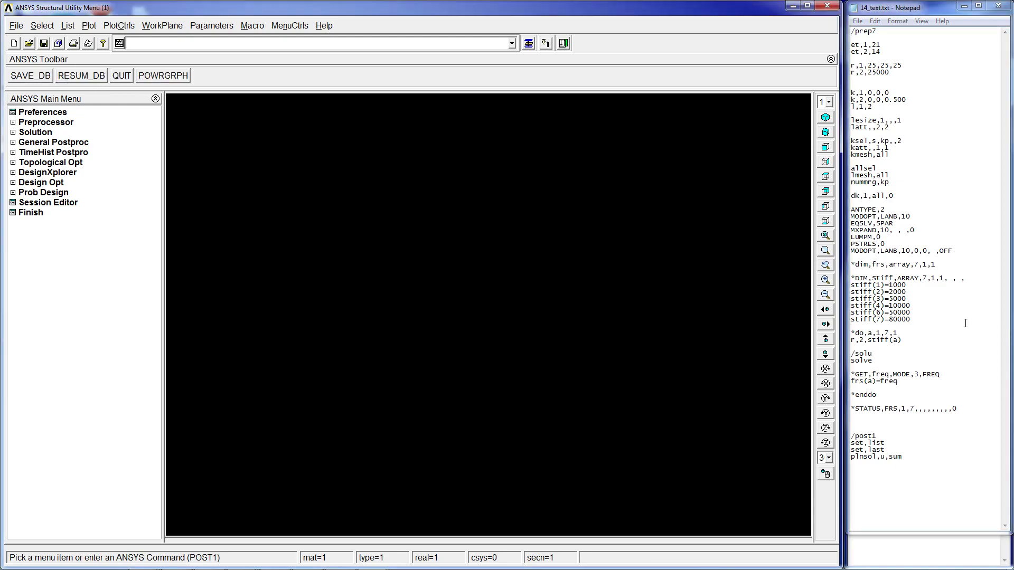
click(938, 265)
drag(921, 534, 916, 560)
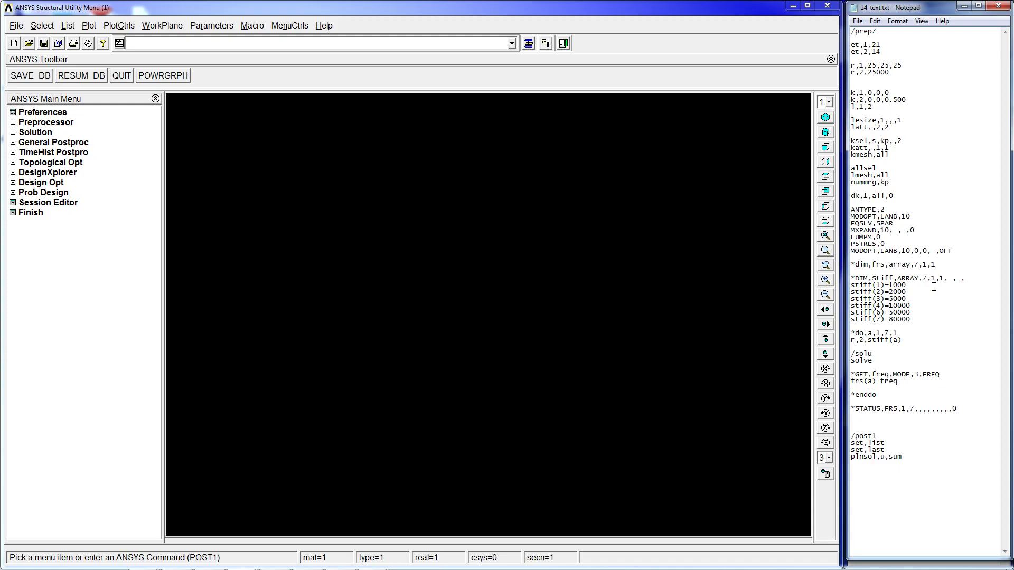
Define a new array parameter named vector, of type Array, with 3 rows, 1 column and 1 plane.
click(225, 31)
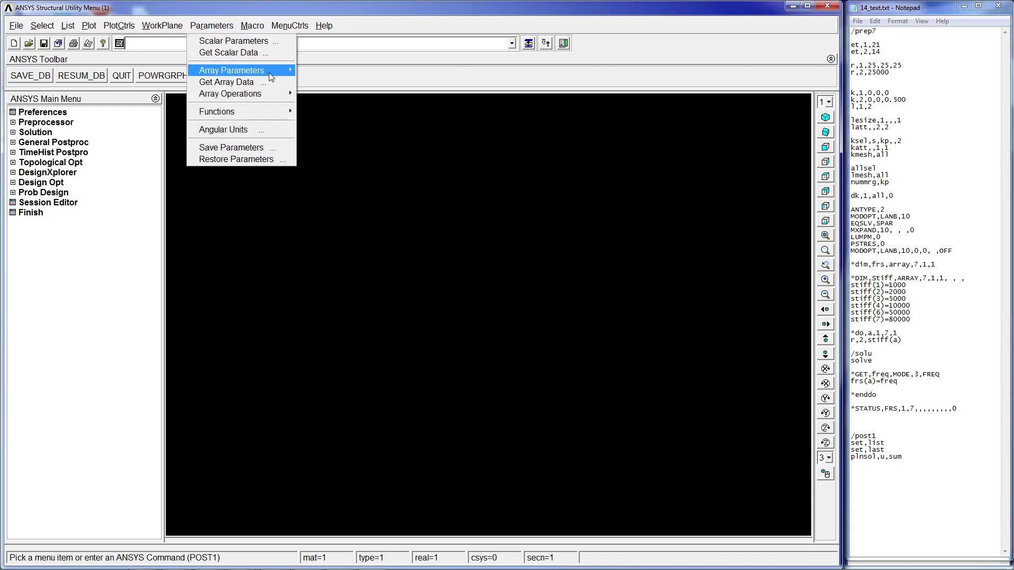
mouse_move(279, 72)
click(338, 71)
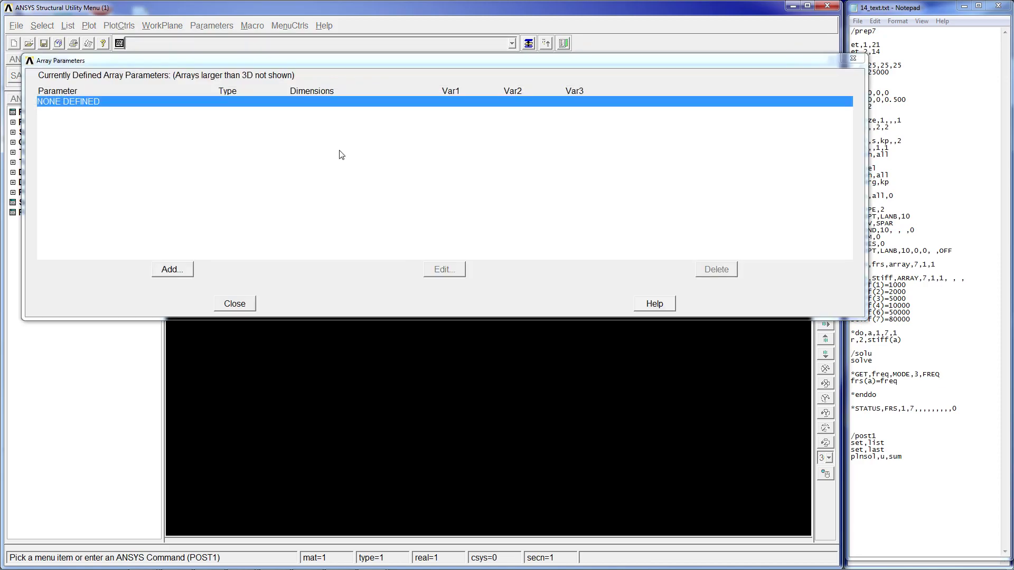
click(173, 270)
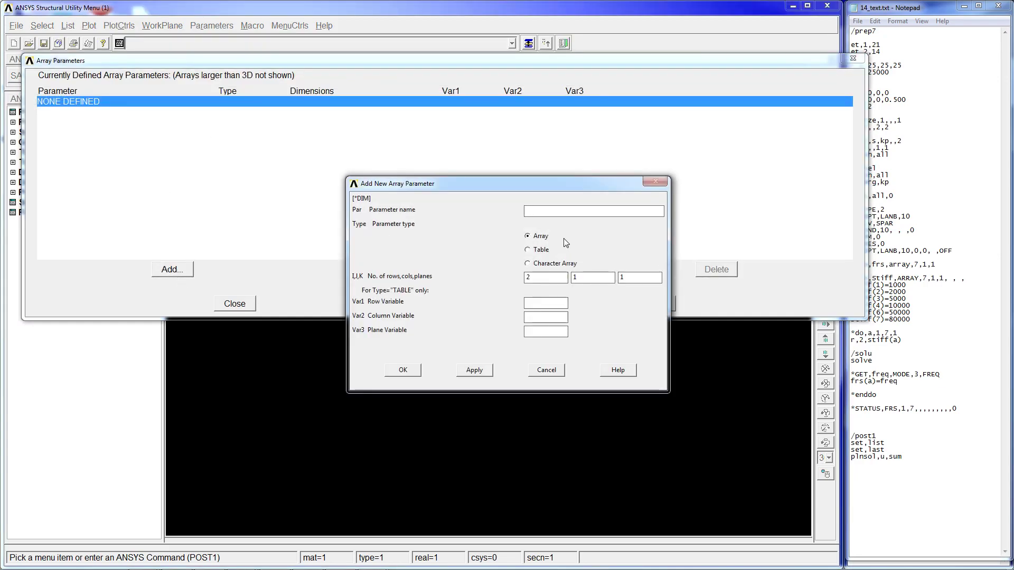
text(vector)
double_click(526, 277)
text(3)
click(403, 371)
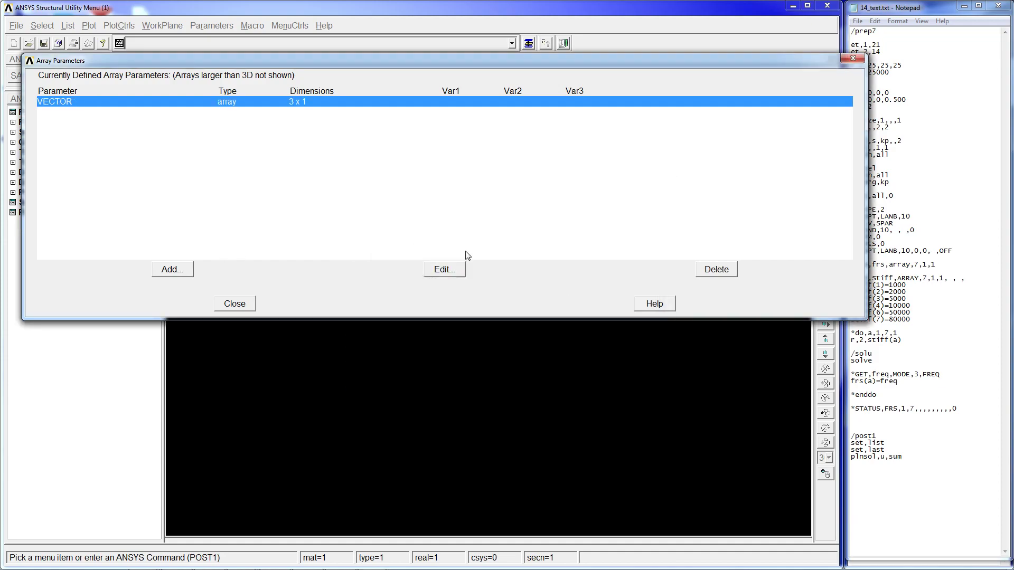
Fill the VECTOR array with 1000, 2000 and 3000, then apply the values and quit its editor.
click(444, 270)
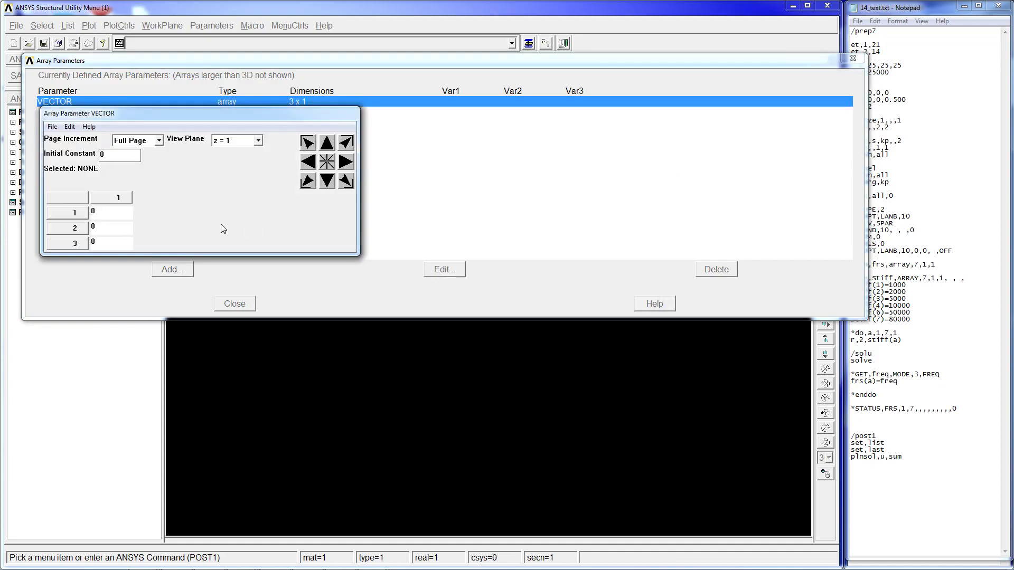
text(1000)
key(Tab)
text(2000)
key(Tab)
text(300)
click(52, 126)
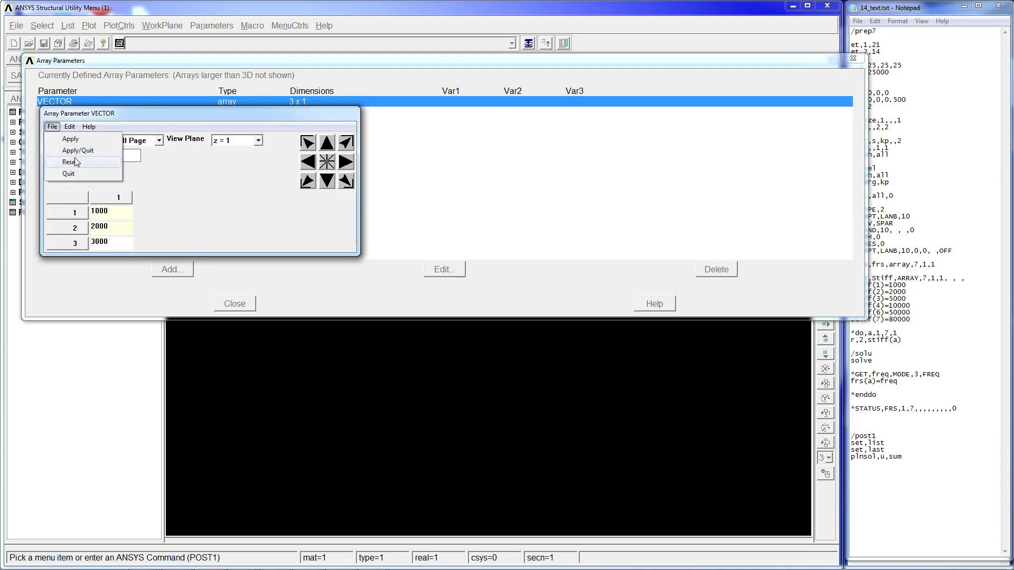
click(78, 151)
Reopen the VECTOR array to check its stored values, then close the array parameter dialogs.
click(445, 268)
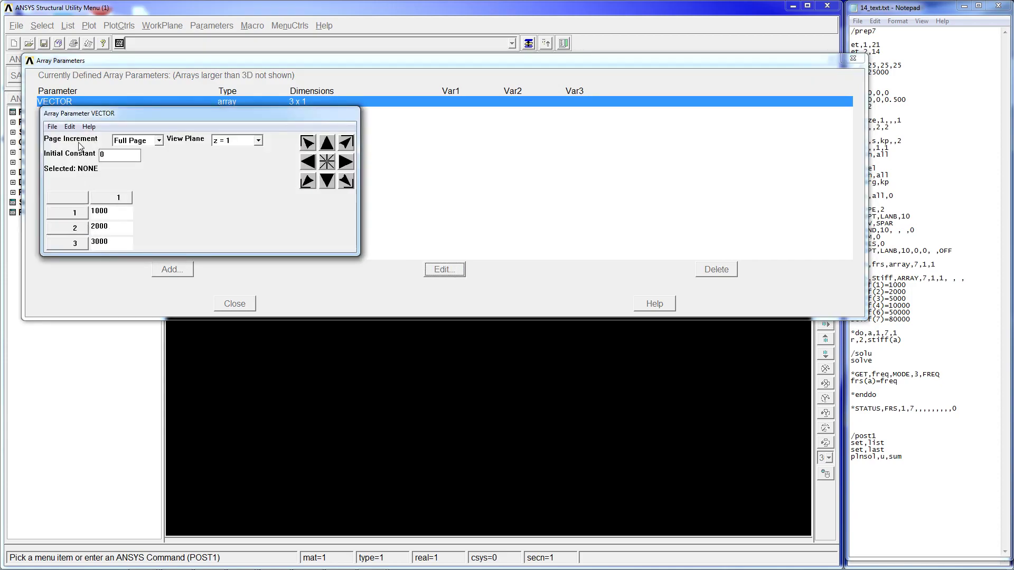
click(52, 127)
click(57, 174)
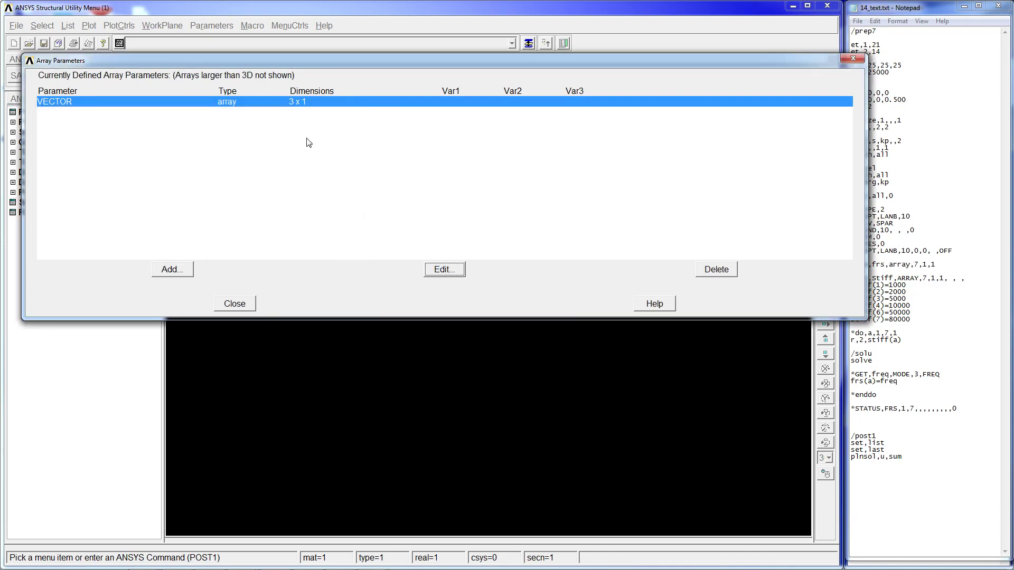
click(234, 304)
Examine the *DIM and *SET commands logged for the VECTOR array at the end of the log file, then close it.
click(69, 26)
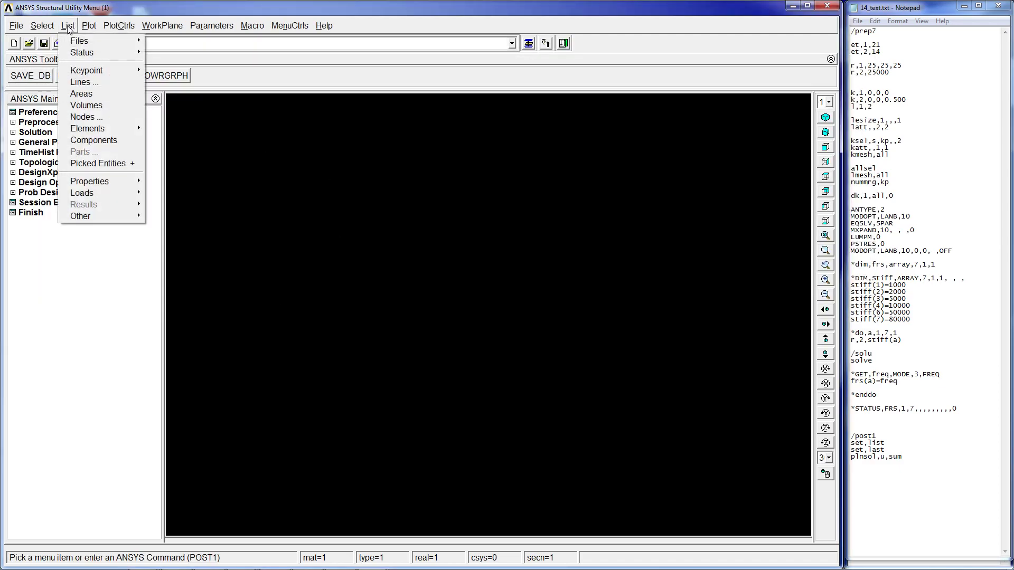
click(448, 147)
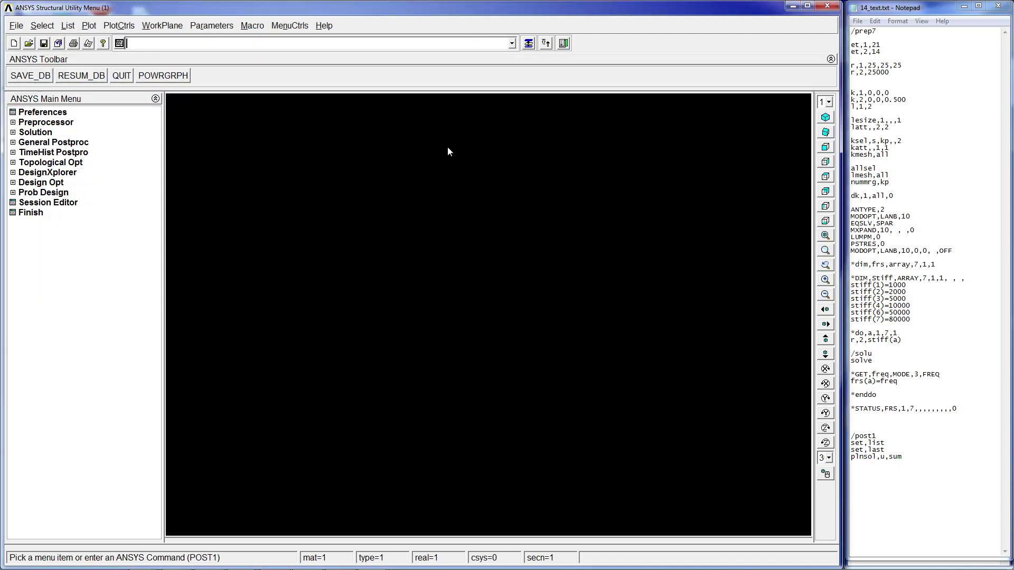
click(68, 25)
mouse_move(93, 42)
click(170, 41)
scroll(534, 153, down, 8)
drag(533, 151, 526, 299)
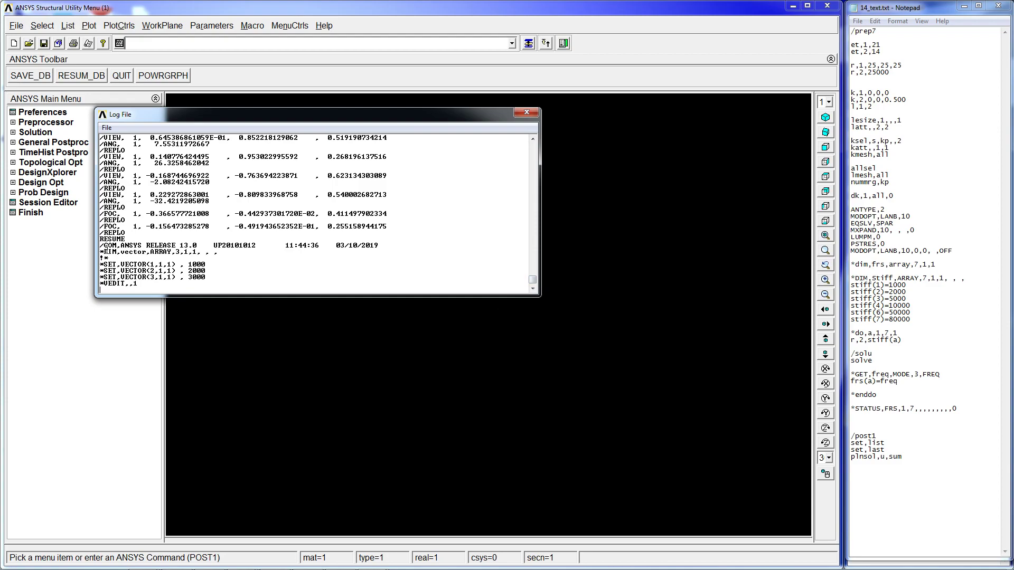
mouse_move(101, 246)
mouse_down()
mouse_move(230, 252)
mouse_move(96, 251)
mouse_up()
click(229, 253)
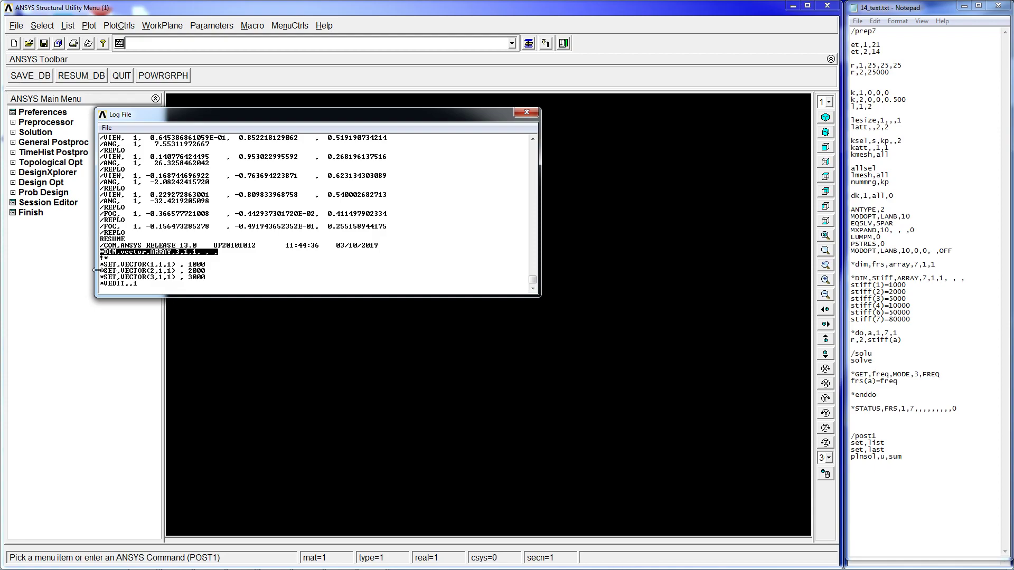
mouse_move(109, 272)
mouse_down()
mouse_move(102, 263)
mouse_move(194, 267)
mouse_move(99, 264)
mouse_up()
click(212, 267)
drag(207, 271, 100, 264)
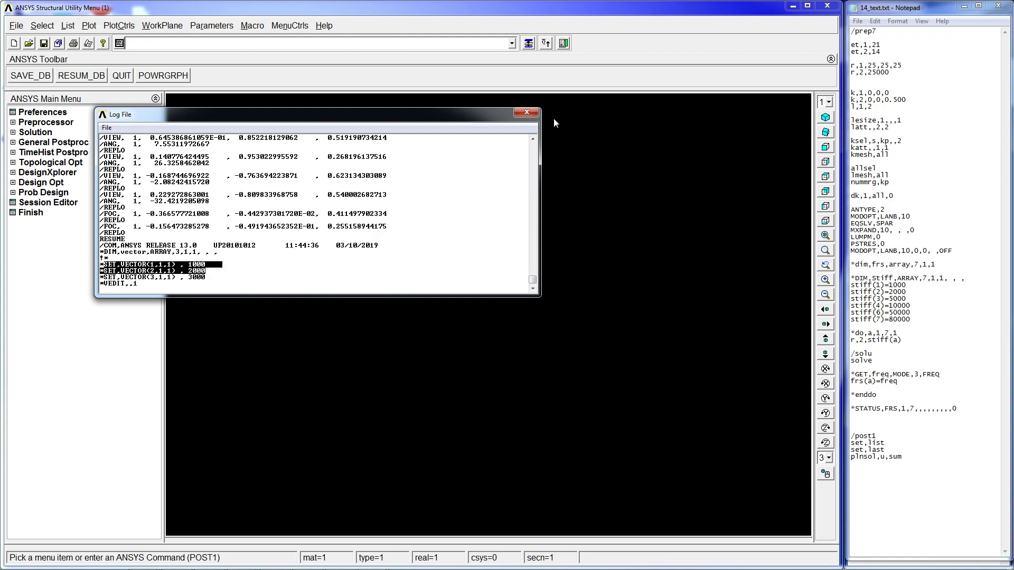
click(526, 113)
Examine the frs and Stiff array definitions and the stiffness value assignments in 14_text.txt.
drag(936, 265, 855, 264)
click(925, 271)
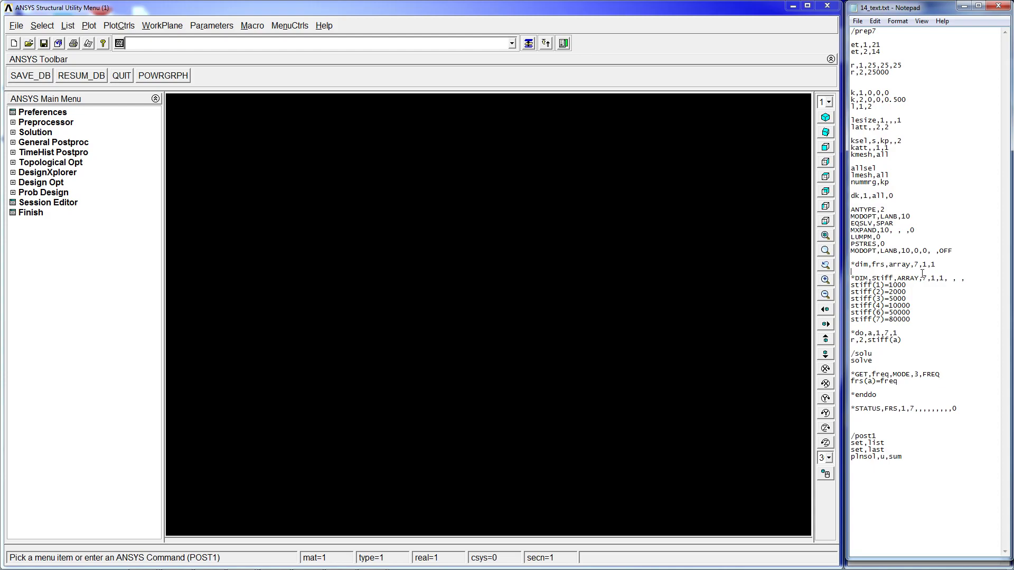
drag(965, 280, 851, 281)
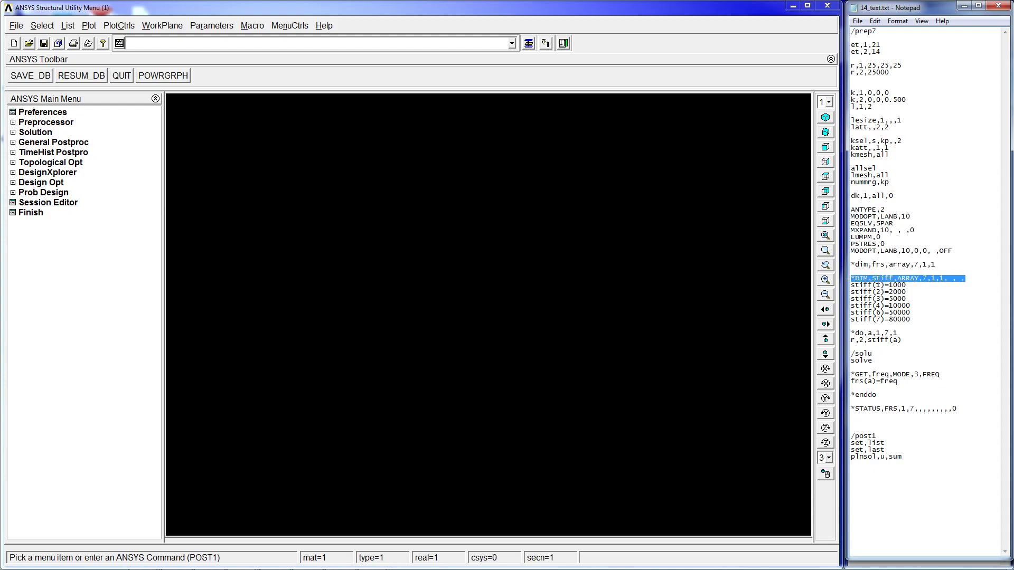
drag(935, 287, 932, 317)
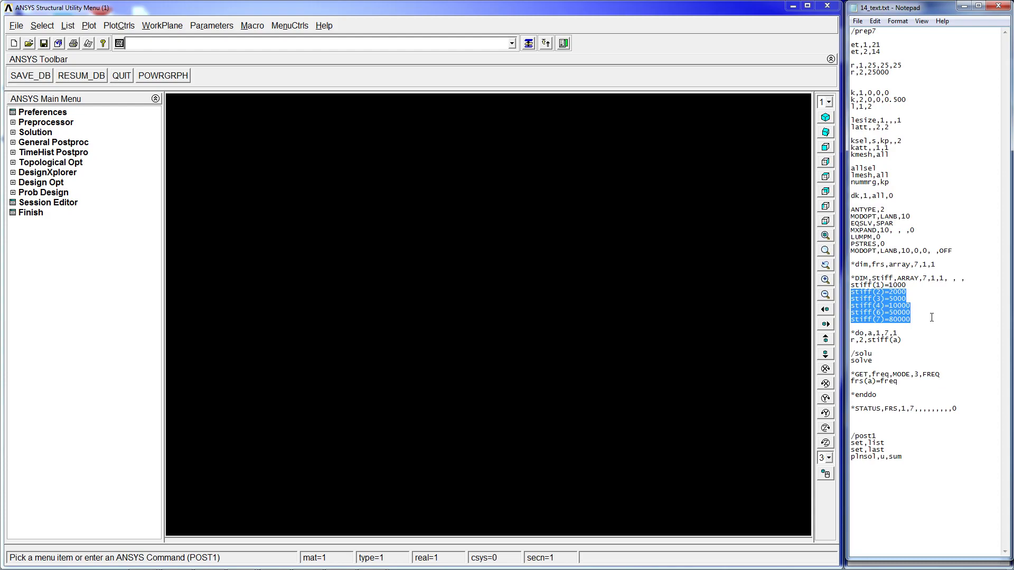
drag(932, 314, 882, 281)
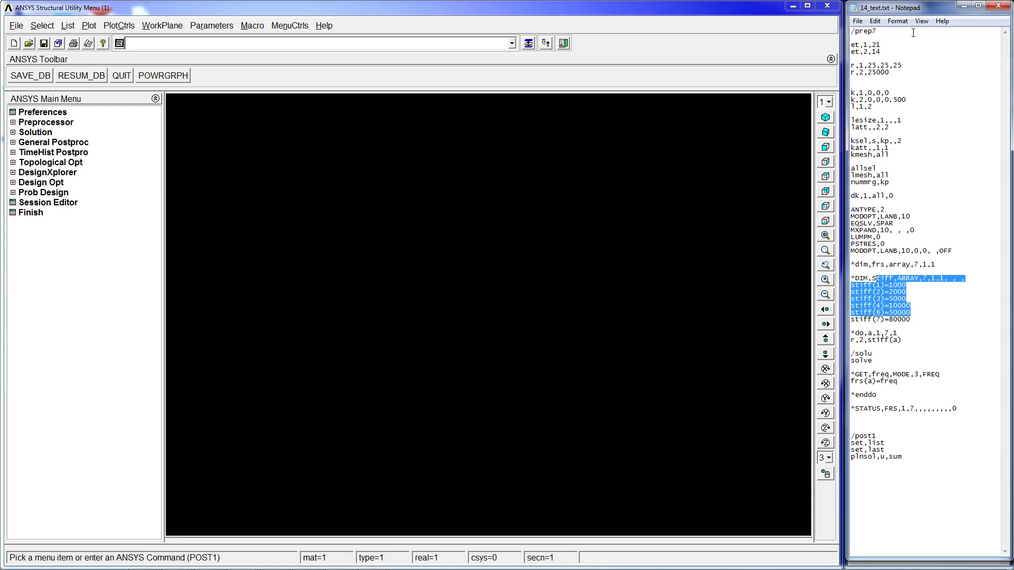
drag(939, 316, 910, 320)
click(912, 289)
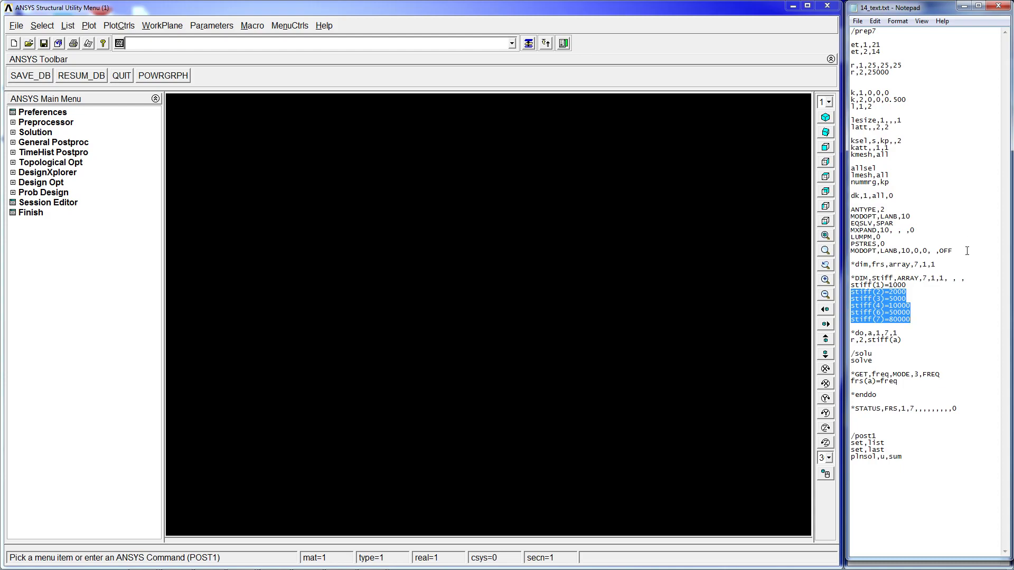
Run the commands from *dim,frs,array,7,1,1 through stiff(7)=80000 from 14_text.txt in ANSYS.
drag(851, 264, 920, 322)
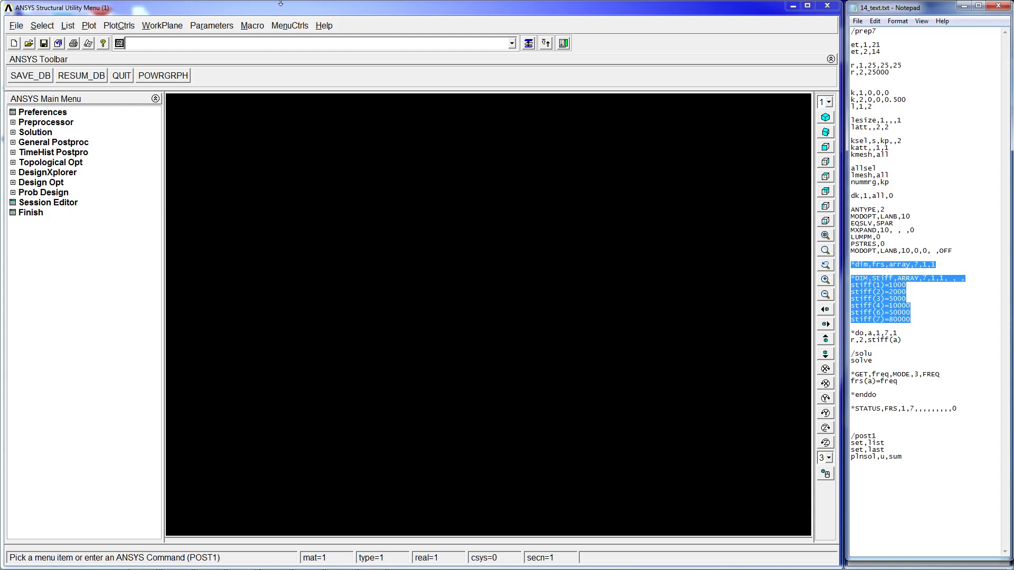
click(278, 38)
text(*dim,frs,array,7,1,1*DIM,Stiff,ARRAY,7,1,1, , ,stiff(1)=1000stiff(2)=2000stiff(3)=5000stiff(4)=10000stiff(6)=50000stiff(7)=80000)
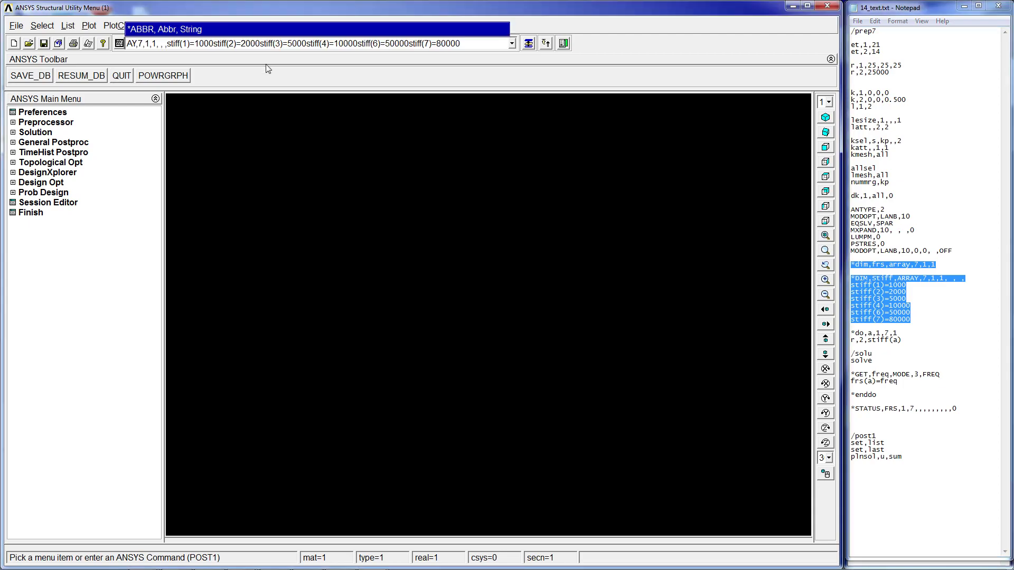
key(Return)
Delete the VECTOR array from the defined array parameters.
click(211, 26)
mouse_move(252, 71)
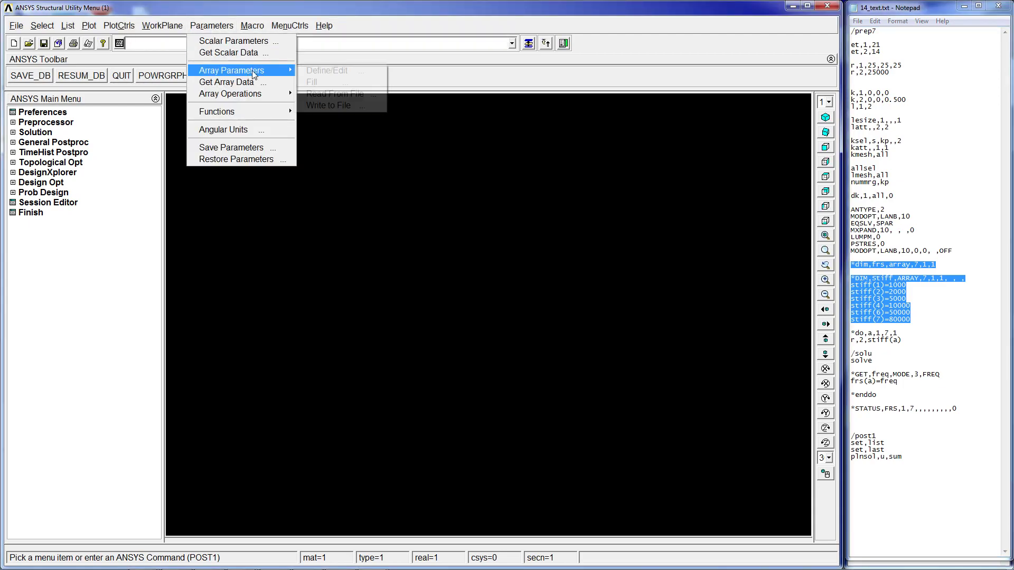
click(329, 71)
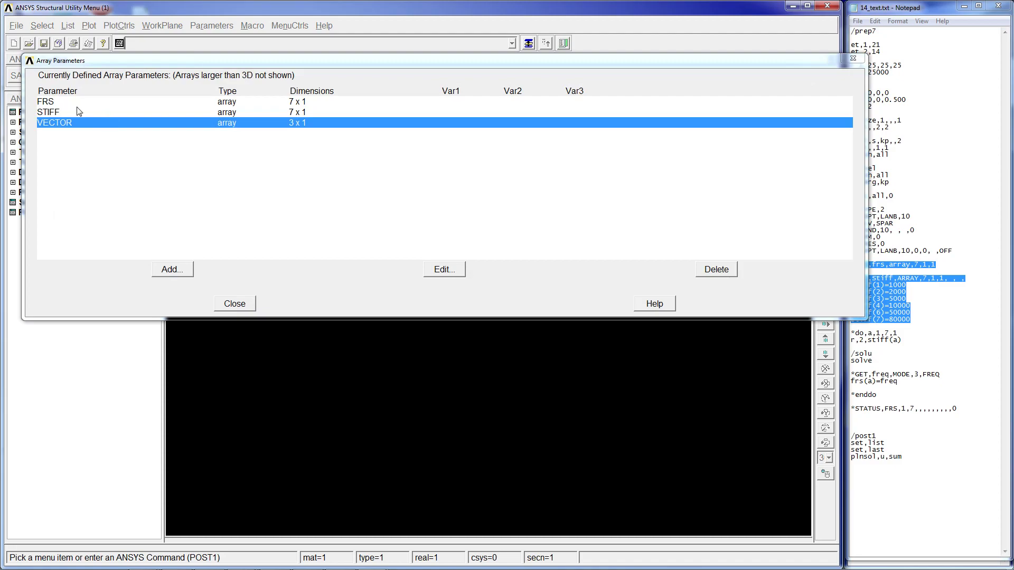
click(721, 276)
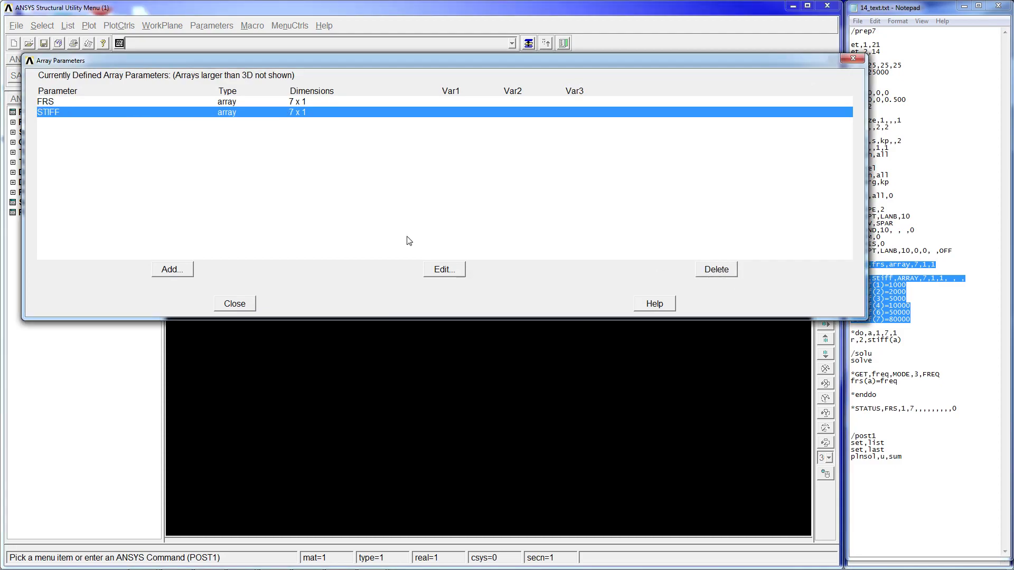
Inspect the contents of the FRS array, then quit its editor without editing any value.
click(133, 102)
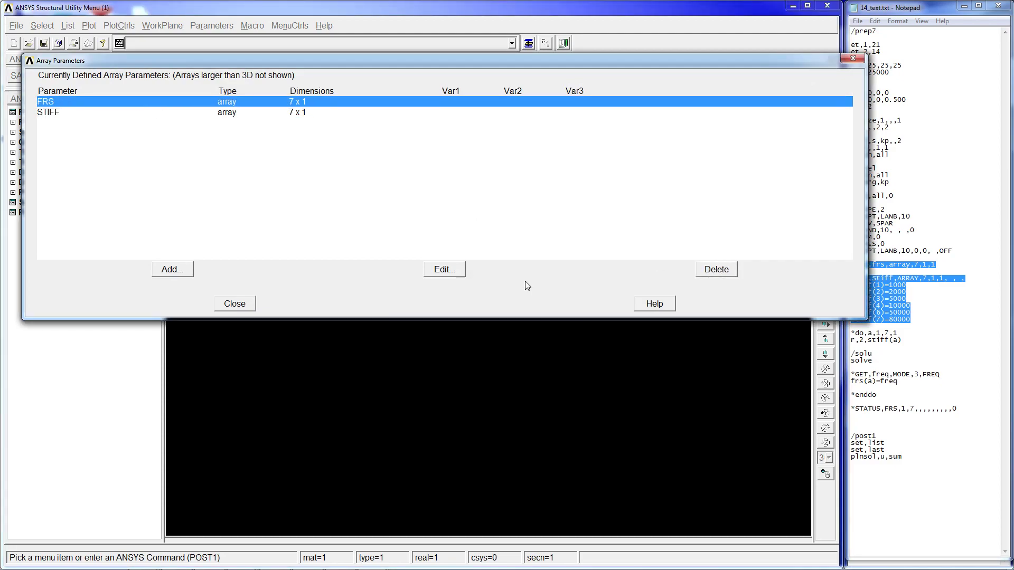
drag(613, 57, 540, 63)
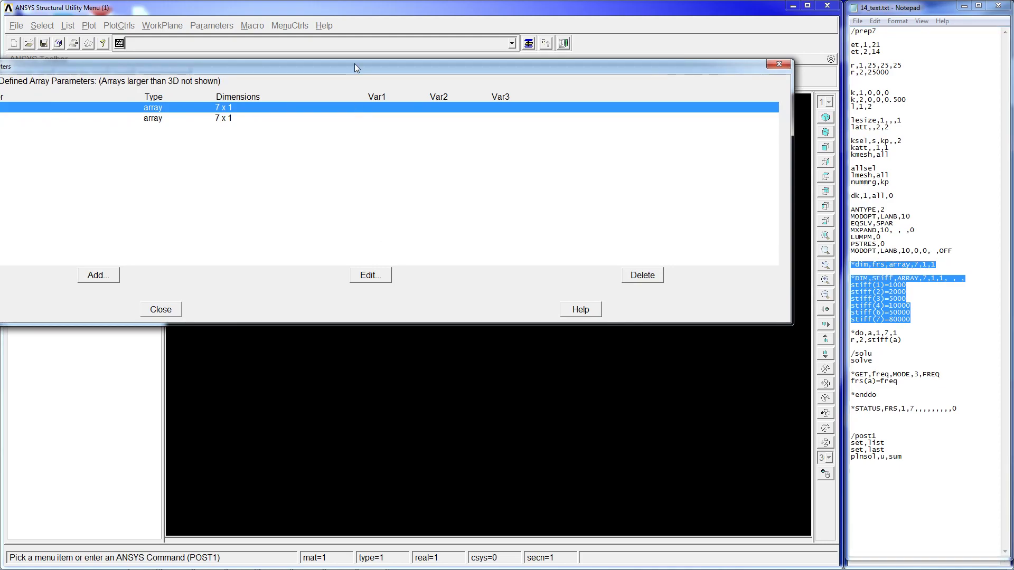
drag(354, 64, 456, 79)
click(471, 290)
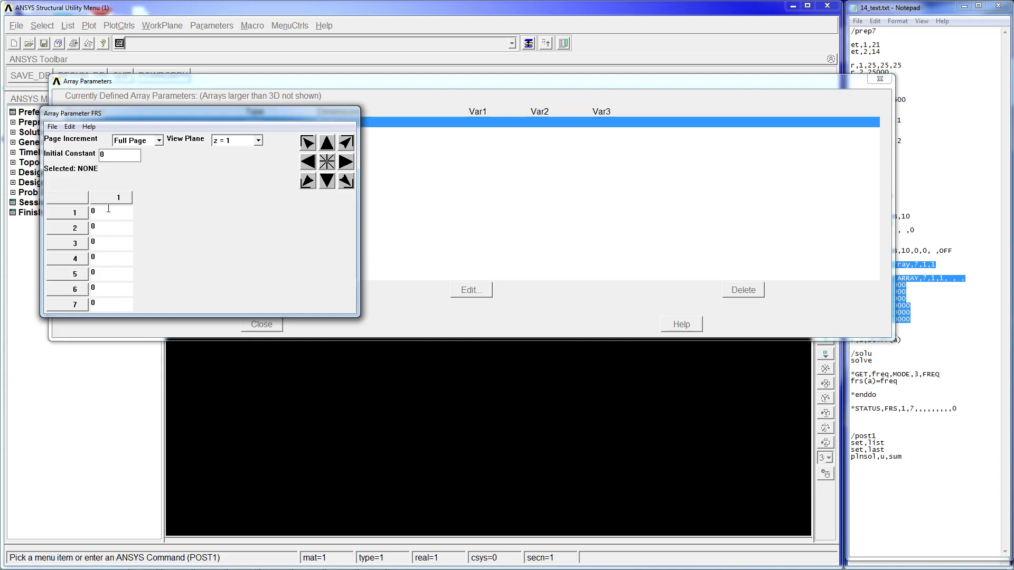
click(59, 126)
click(81, 178)
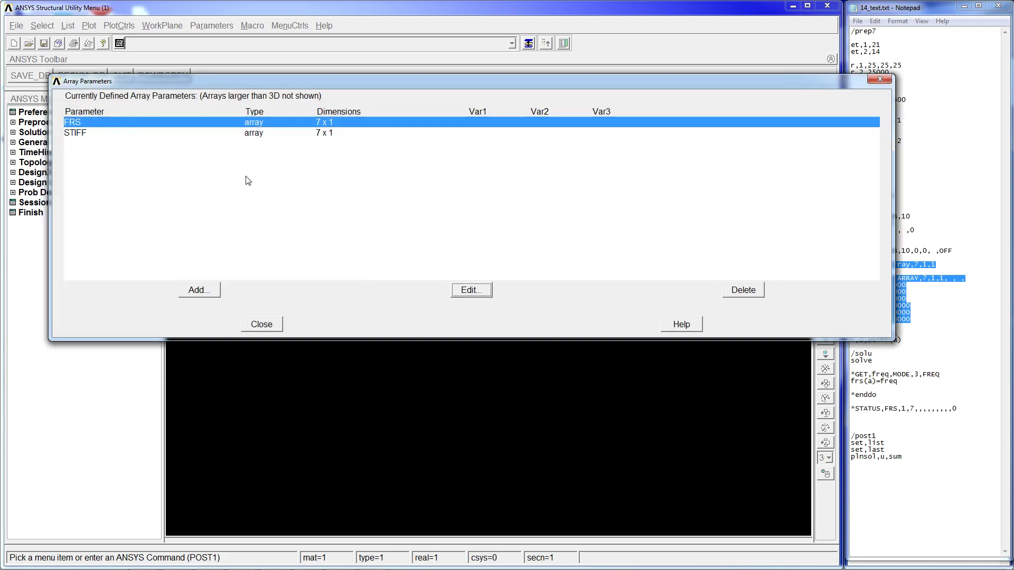
Inspect the contents of the STIFF array against the assignments in 14_text.txt, then quit its editor and close the array list.
click(350, 134)
click(471, 290)
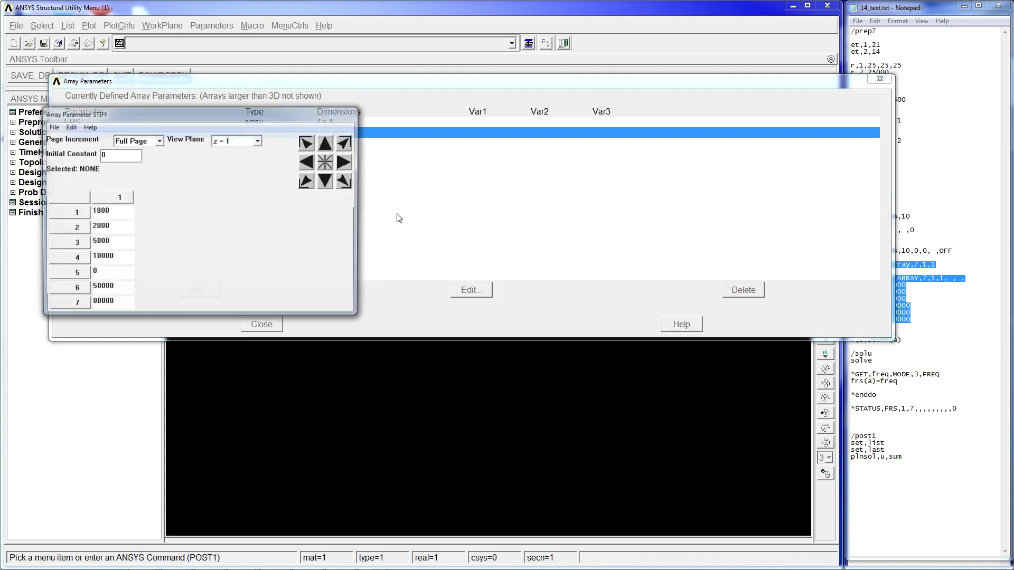
drag(182, 119, 439, 74)
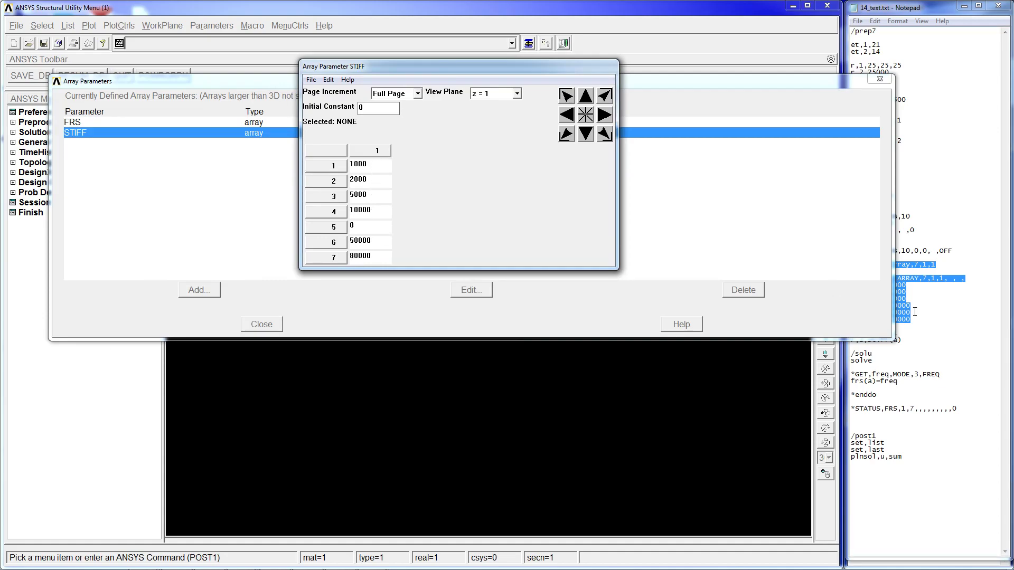
click(933, 299)
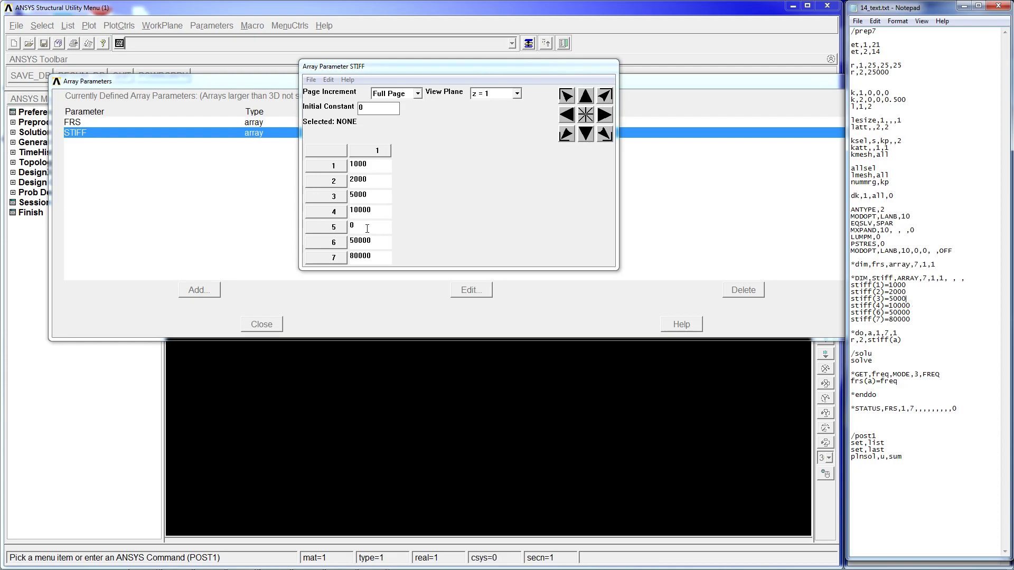
click(377, 244)
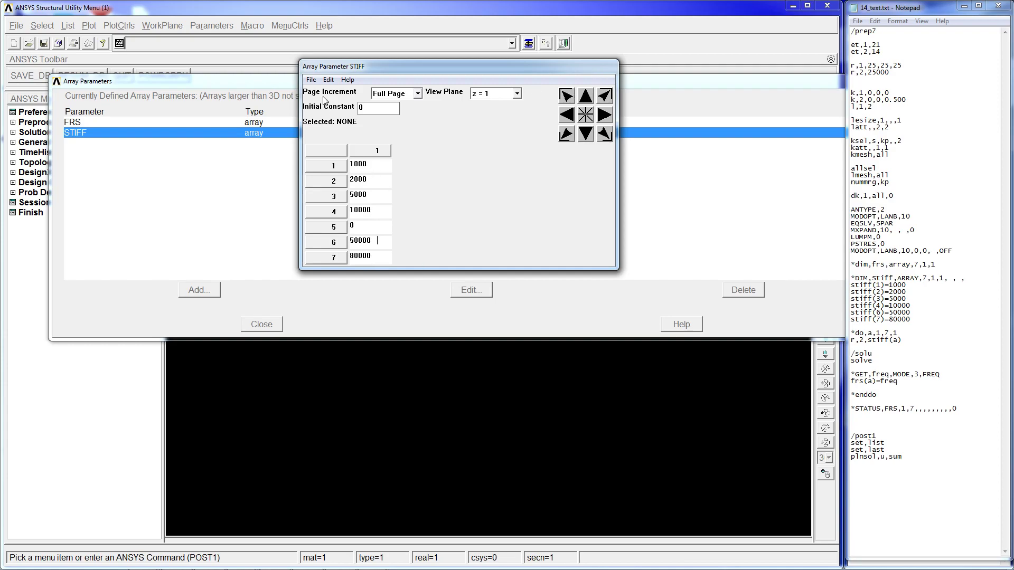
click(312, 80)
click(328, 128)
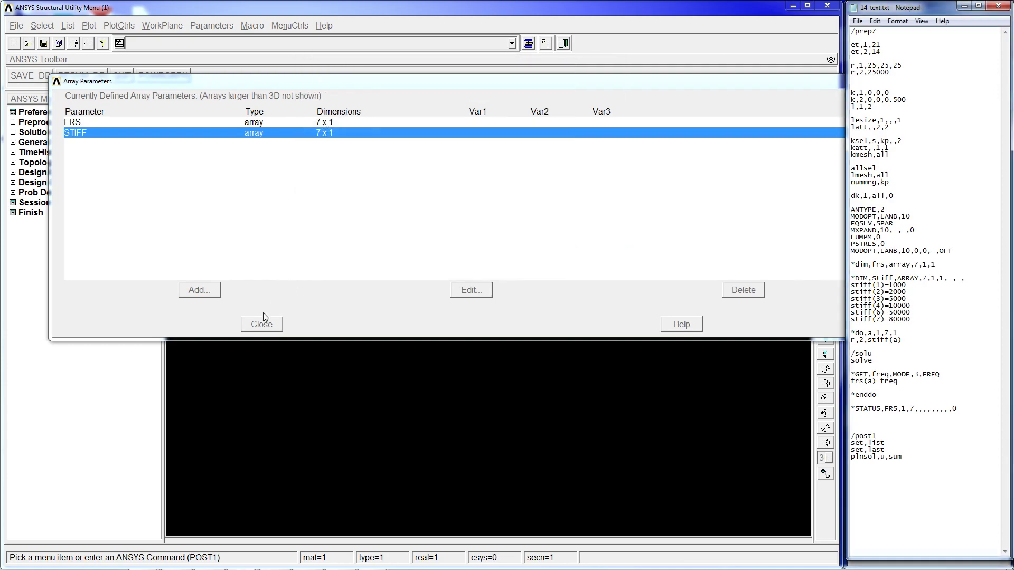
click(261, 324)
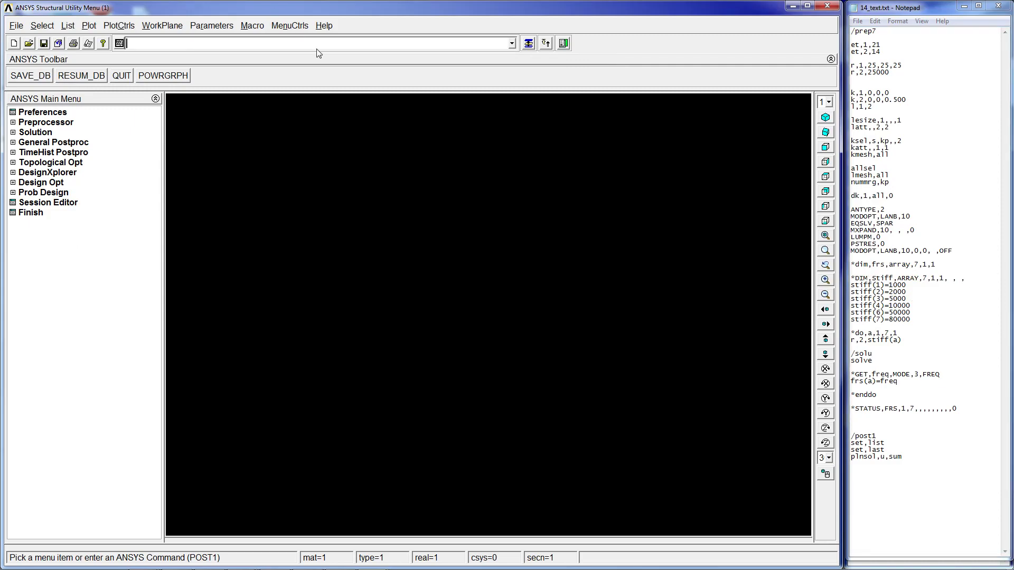
Reassign the first STIFF array entry with the command stiff(1)=2000.
text(ti)
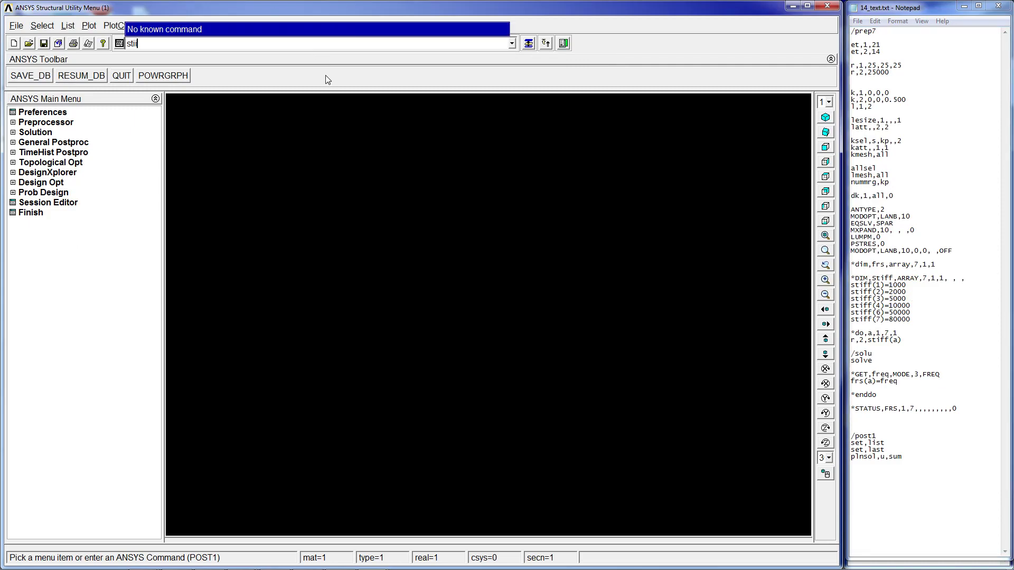
text(ff)
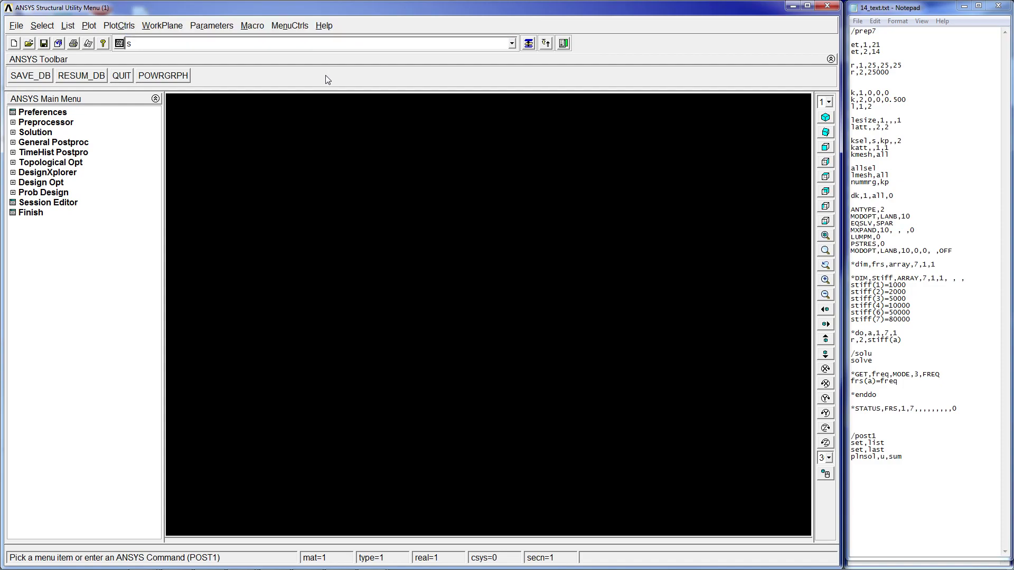
text((1)=2000)
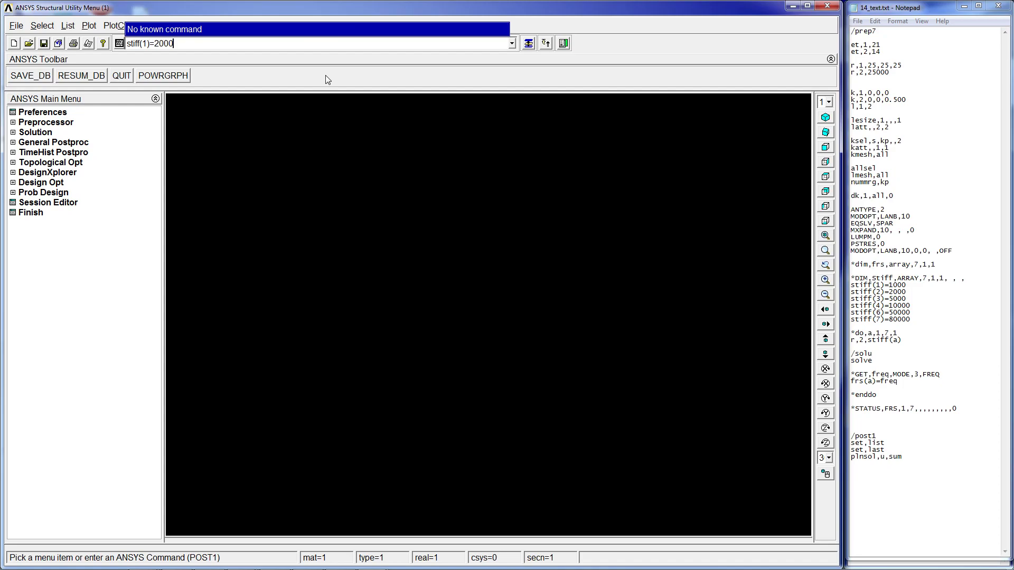
text(0)
key(Return)
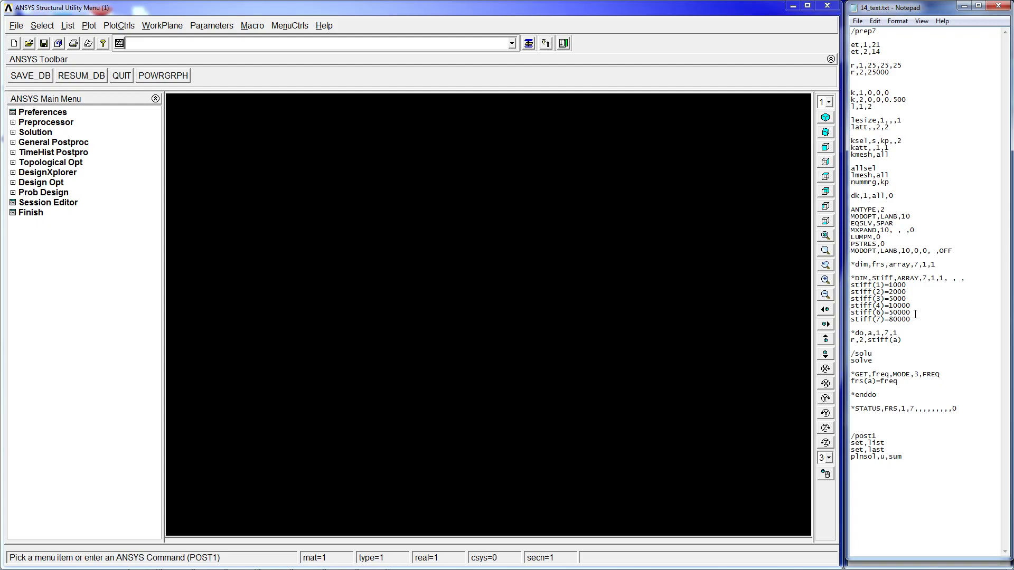
Add the line stiff(5)=25000 between the stiff(4) and stiff(6) assignments in 14_text.txt.
key(Return)
text(stiff())
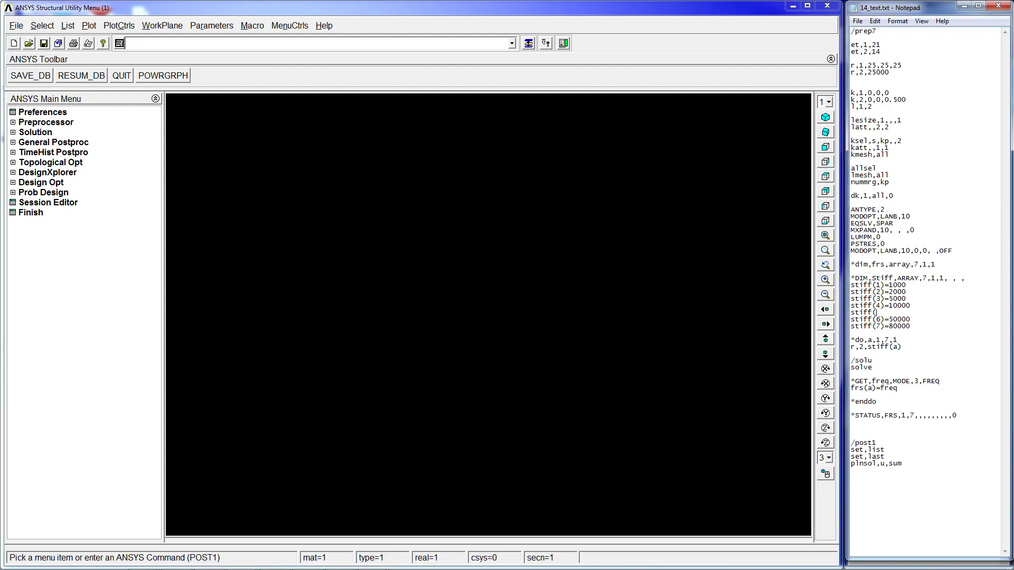
text(5_=)
key(BackSpace)
text()=25000)
Copy the commands from *dim,frs,array,7,1,1 through stiff(7)=80000 in 14_text.txt, and delete the existing FRS and STIFF arrays in ANSYS.
drag(917, 328, 843, 264)
key(ctrl+c)
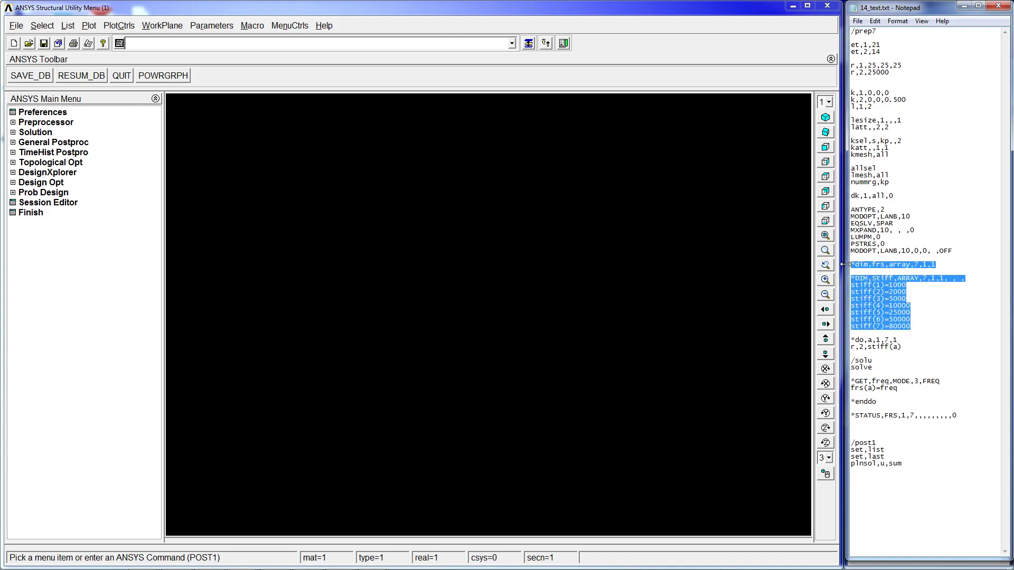
click(212, 25)
mouse_move(244, 71)
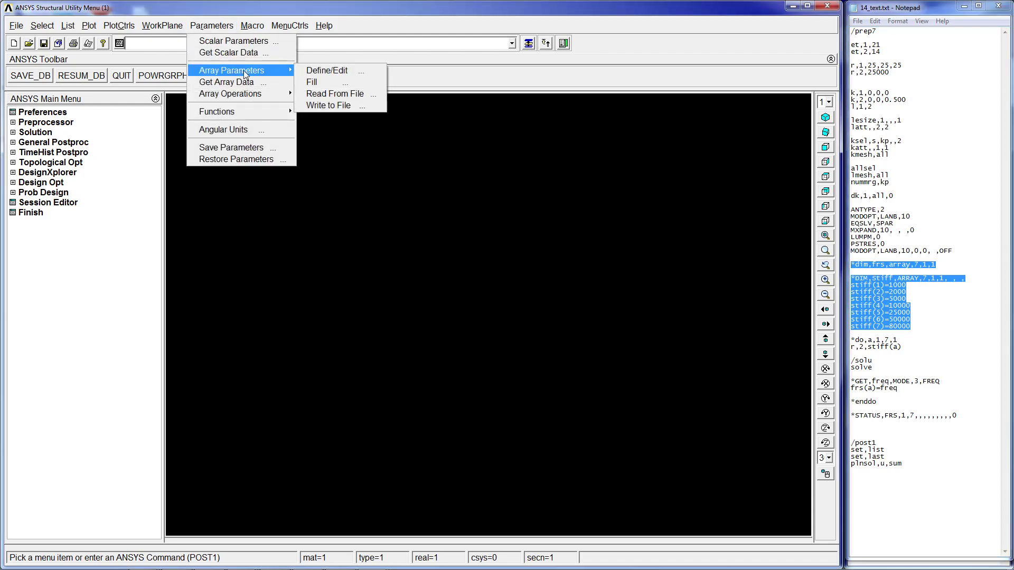
click(327, 70)
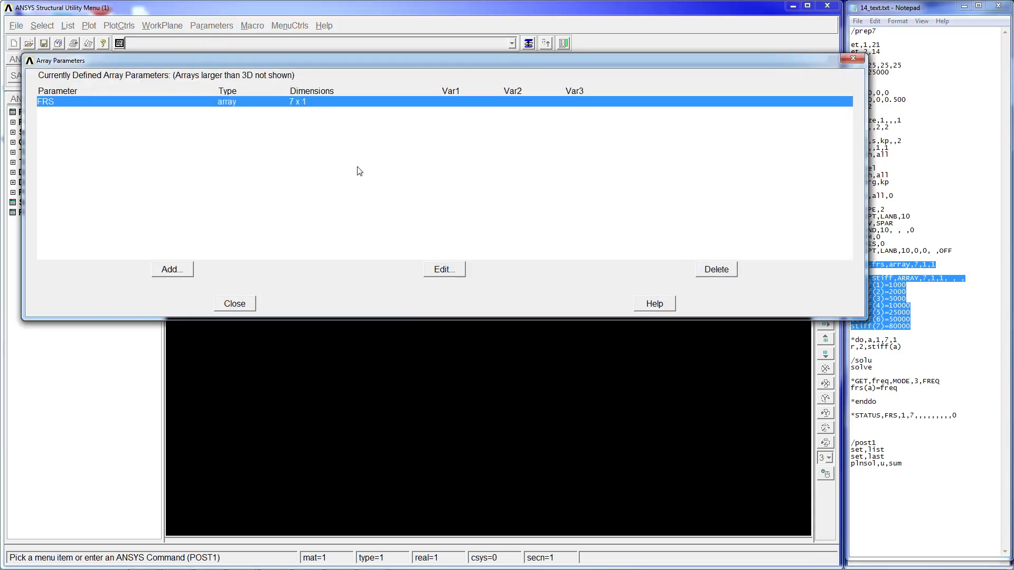
click(719, 270)
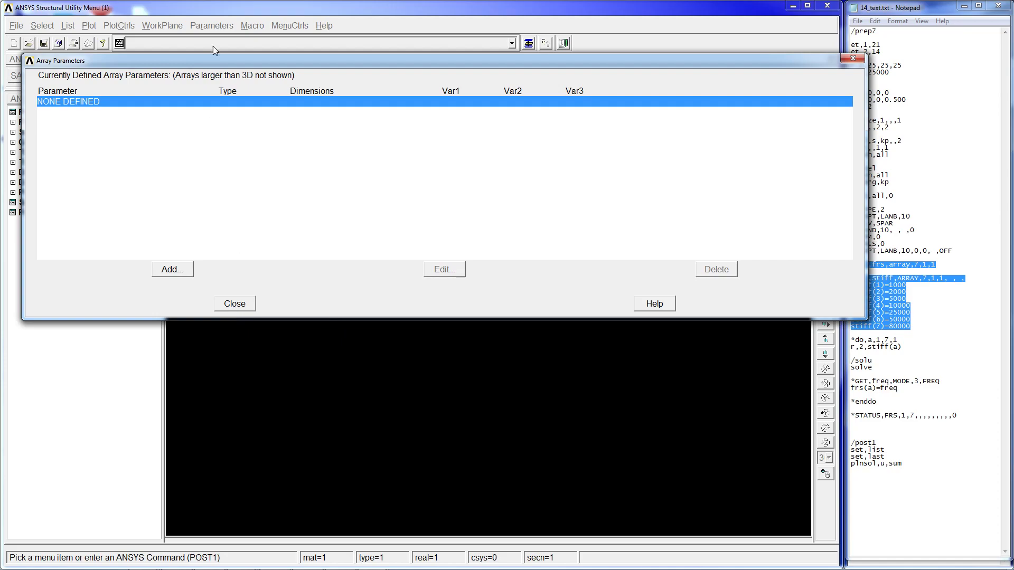
click(236, 303)
Run the copied array definition and stiffness assignment commands in ANSYS to recreate FRS and STIFF.
click(300, 50)
key(ctrl+v)
key(Return)
Check the values stored in the recreated STIFF array, then quit its editor and close the array list.
click(211, 25)
mouse_move(247, 68)
click(324, 70)
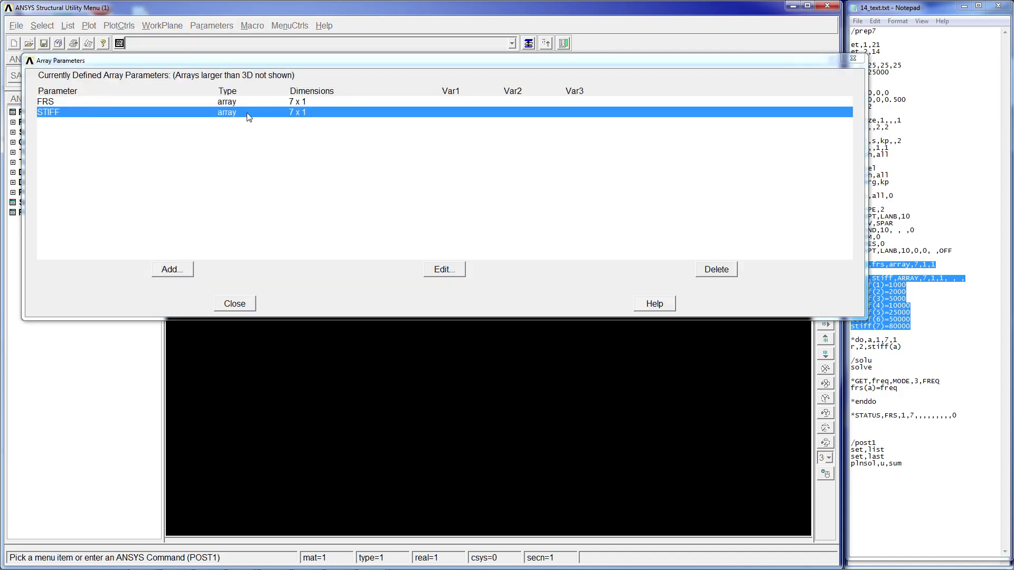
click(447, 271)
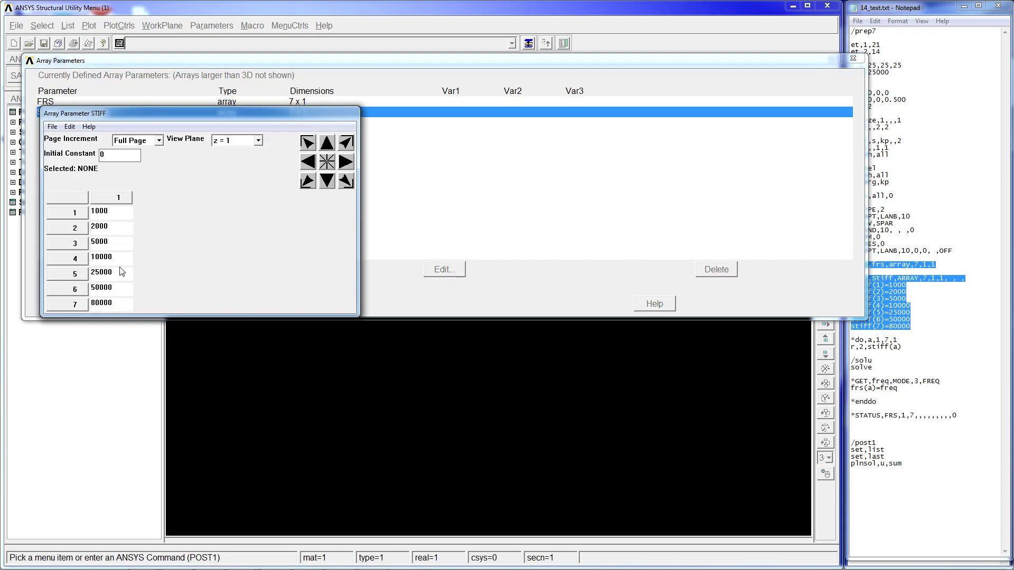
click(52, 127)
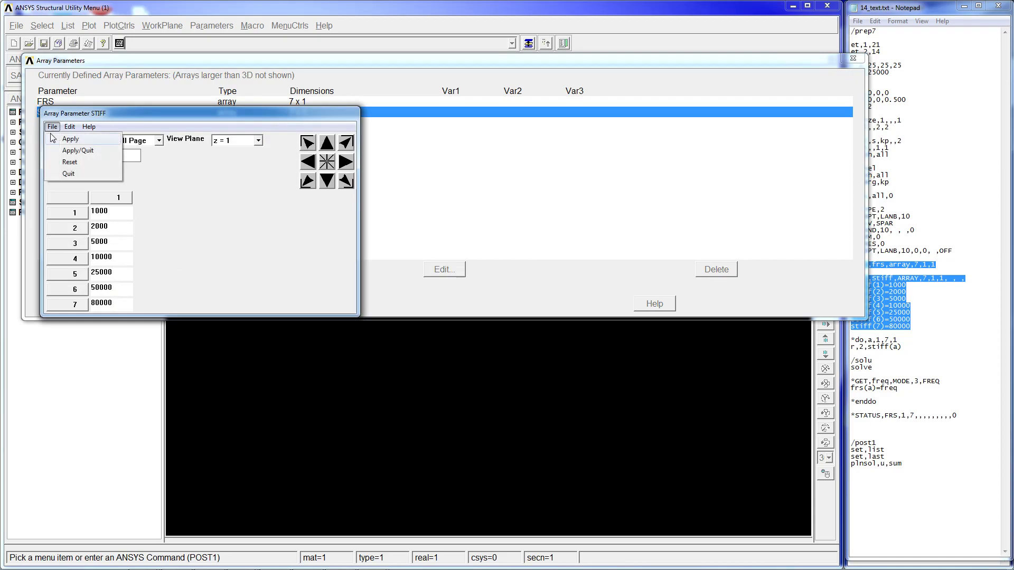
click(53, 174)
click(232, 304)
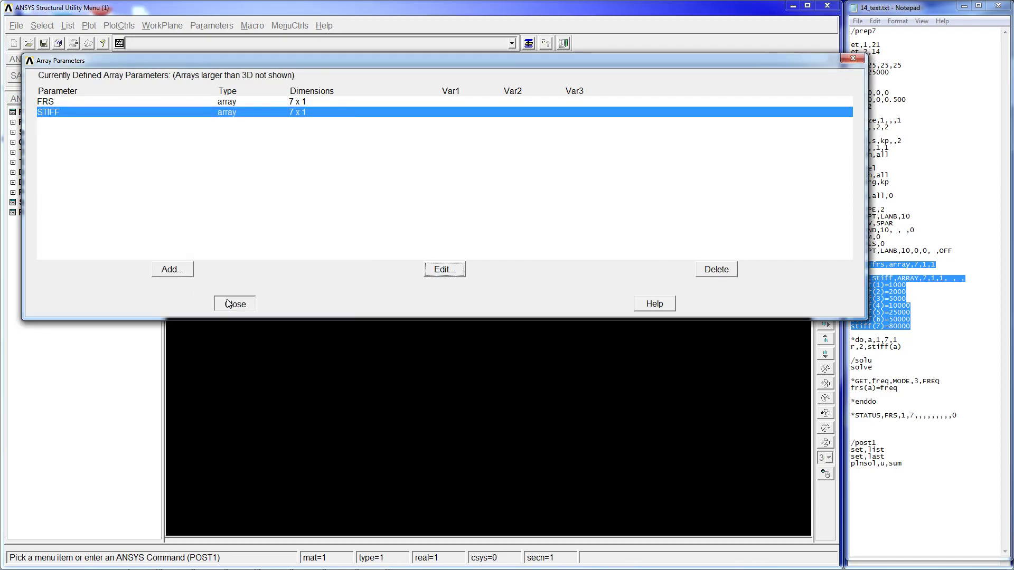
Examine the array definitions, the seven stiffness assignments and the *do,a,1,7,1 loop line in 14_text.txt.
drag(938, 328, 860, 285)
click(928, 324)
drag(920, 280, 924, 287)
click(923, 285)
drag(907, 330, 851, 284)
click(965, 317)
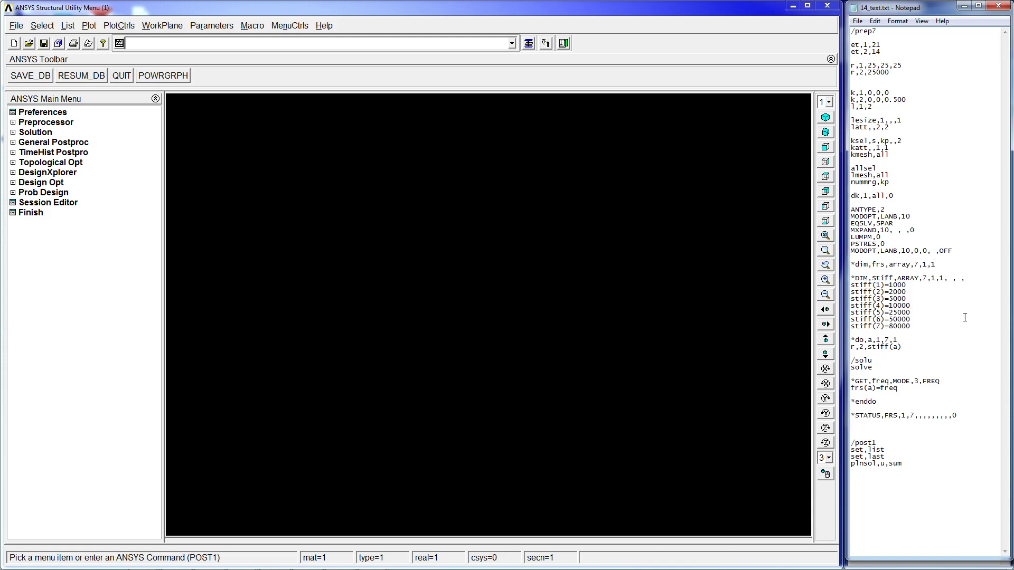
double_click(928, 337)
drag(912, 326, 855, 266)
click(951, 293)
drag(925, 287, 916, 327)
click(918, 324)
drag(850, 341, 899, 341)
Draft the loop command *do,pps,1,10,1 on the command line, trying an increment of 2 as well, and clear it without running it.
click(384, 47)
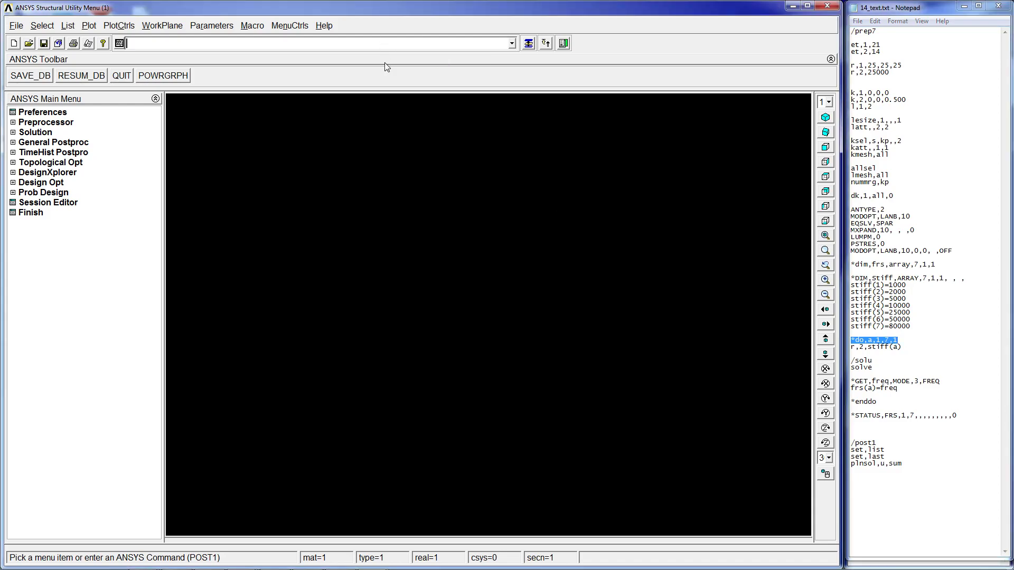
text(*do,)
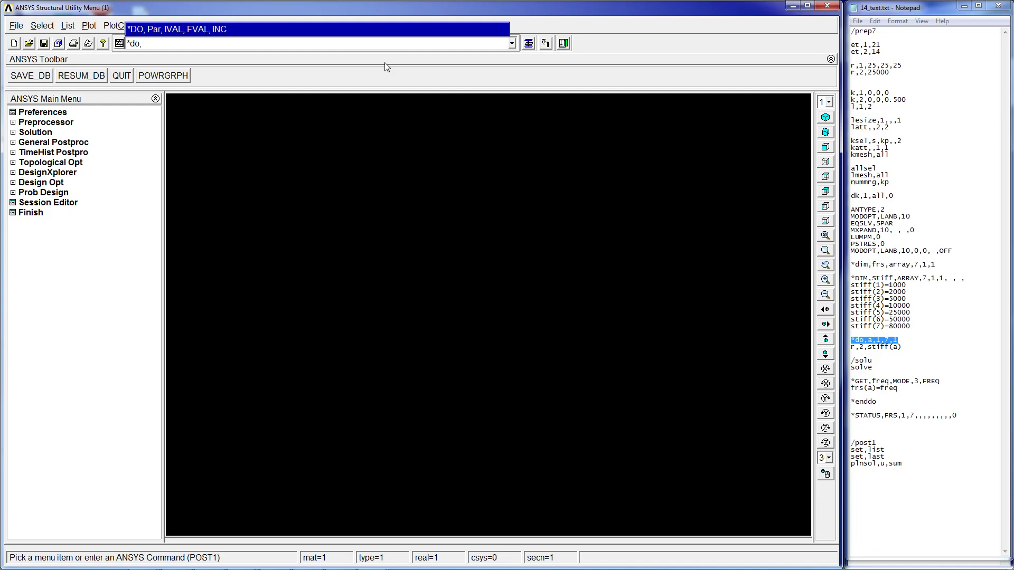
text(pps,1,10,1)
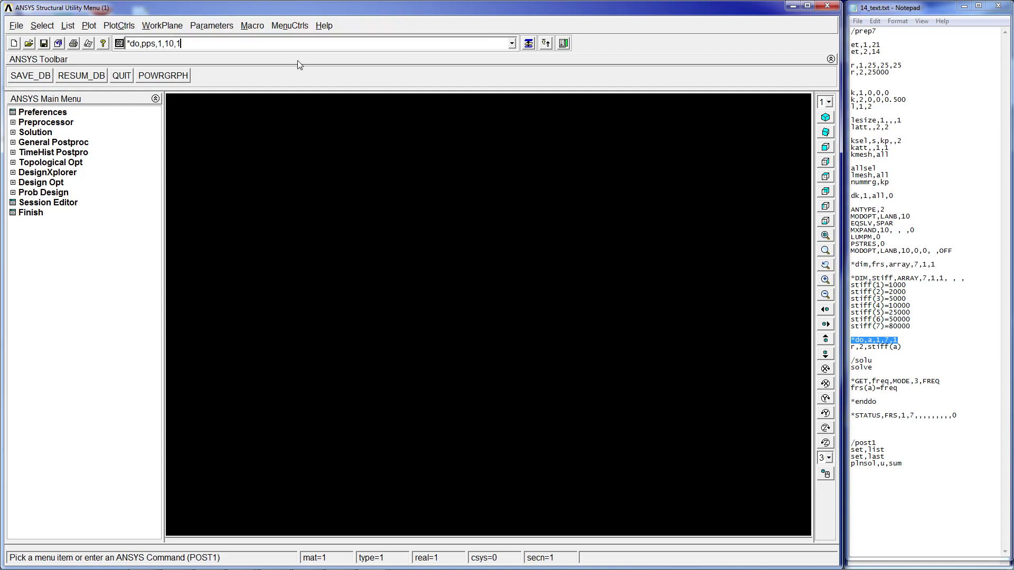
double_click(180, 43)
text(2)
key(BackSpace)
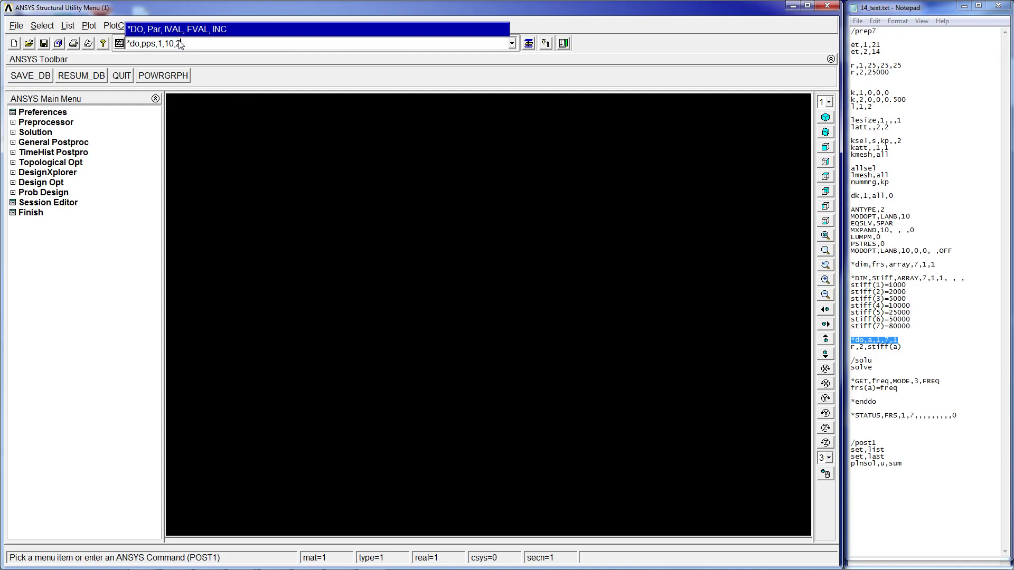
text(1)
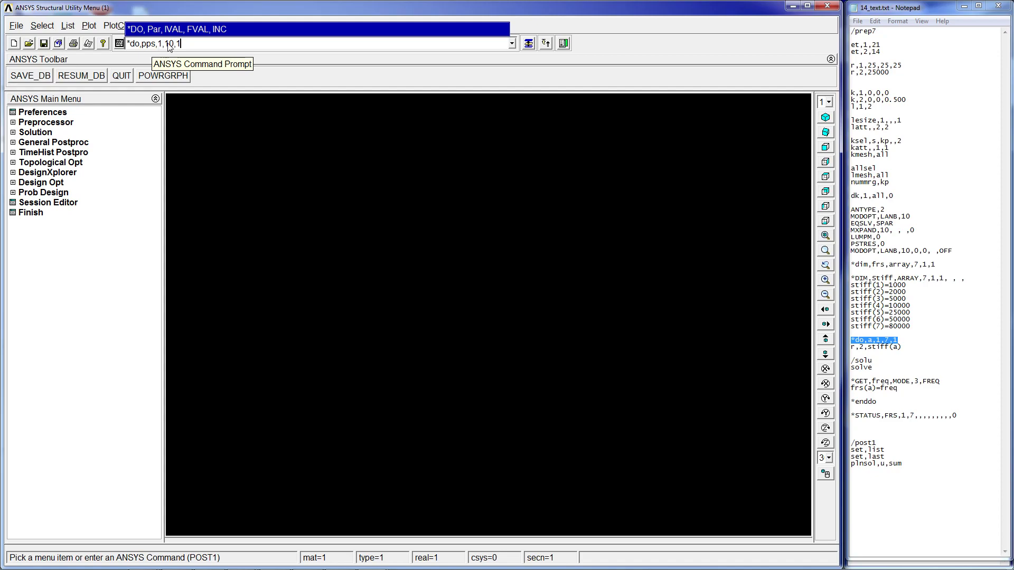
drag(182, 46, 151, 55)
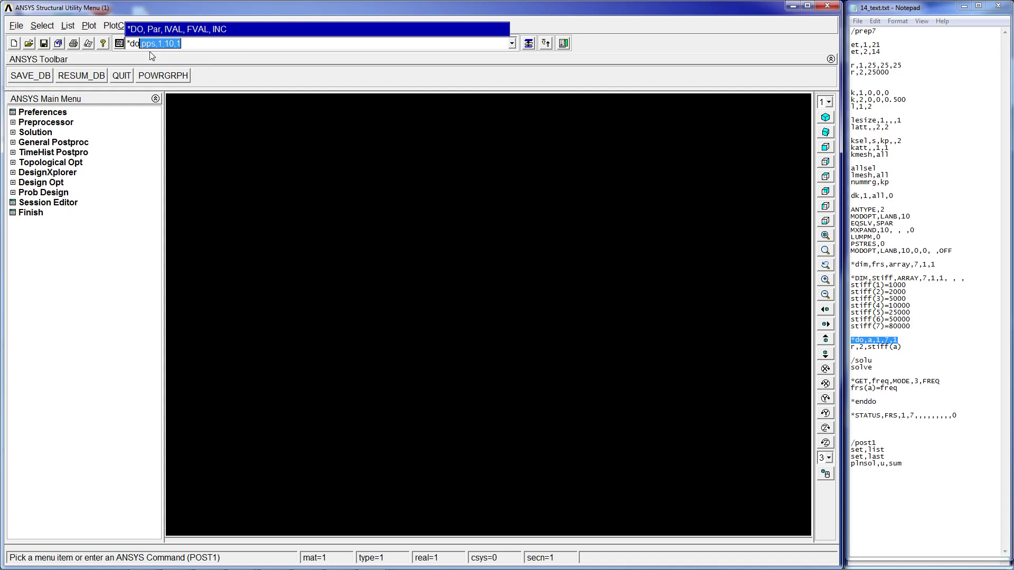
key(BackSpace)
key(BackSpace)
key(BackSpace)
Examine the *do,a,1,7,1 loop line and the r,2,stiff(a) real constant command in 14_text.txt.
drag(910, 343, 853, 340)
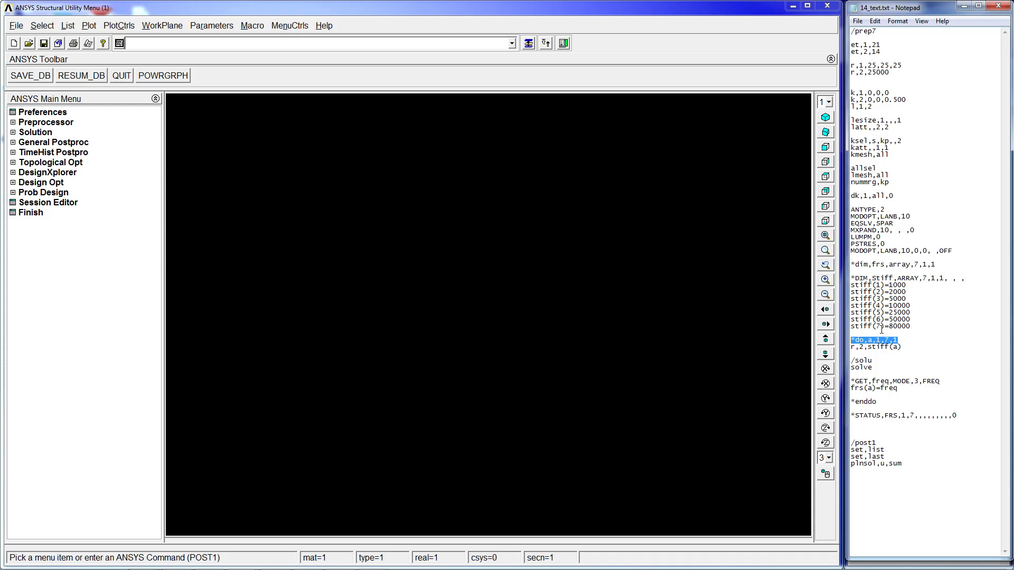
key(Up)
drag(903, 347, 862, 353)
click(862, 355)
Check the list of defined real constant sets in the preprocessor and close it.
click(72, 123)
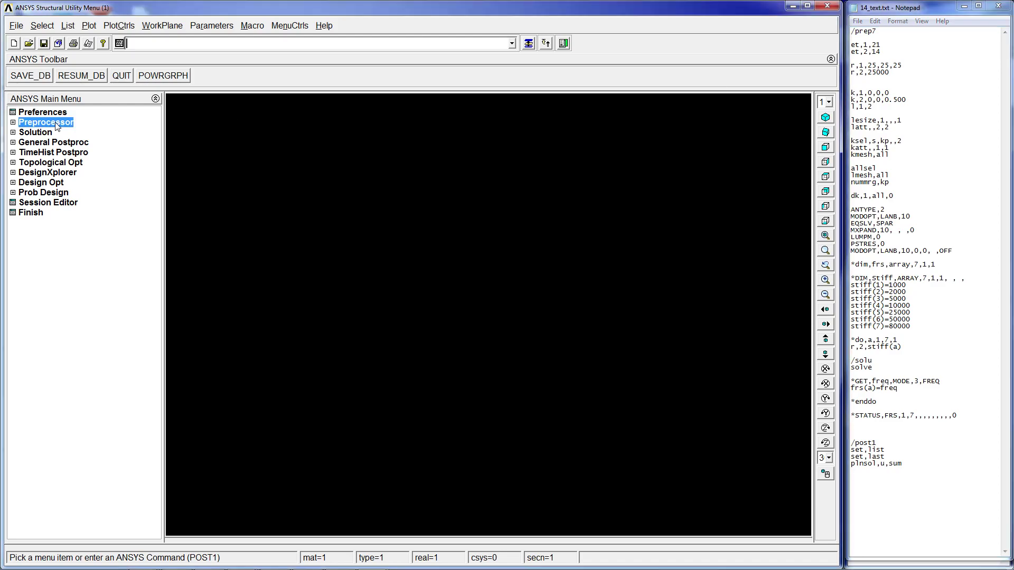
click(66, 143)
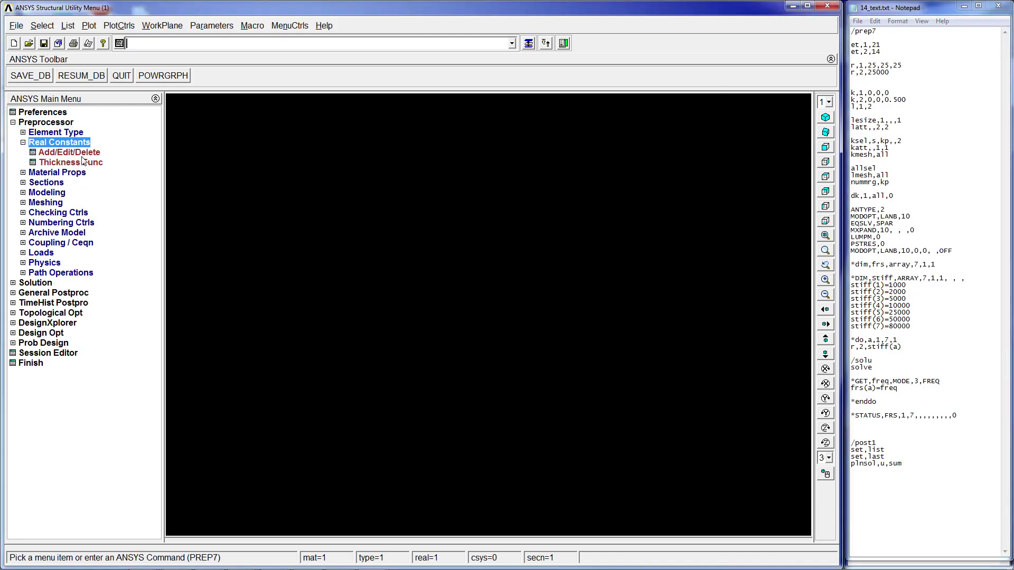
click(69, 153)
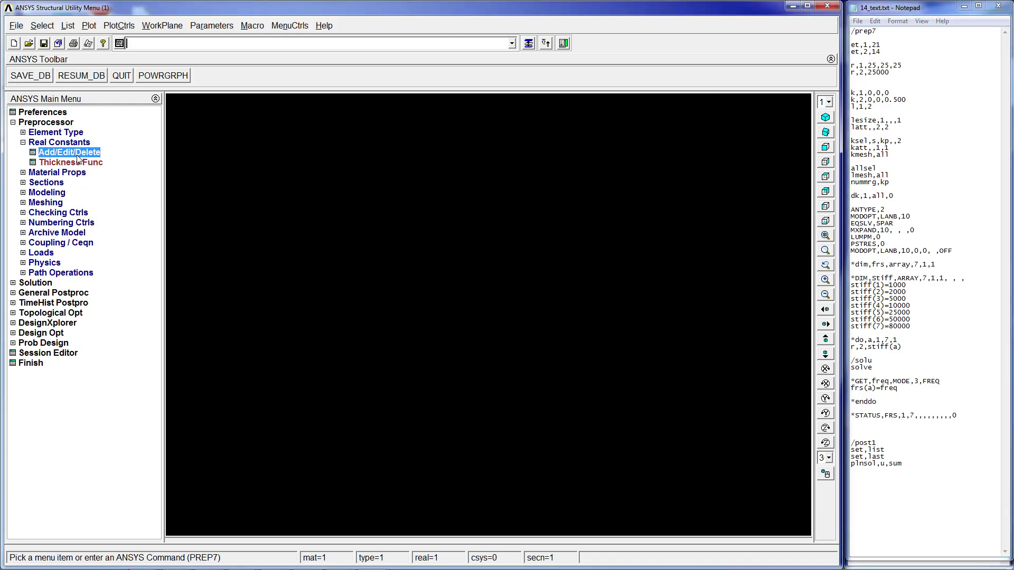
click(68, 266)
Run the commands from /prep7 through stiff(7)=80000 from 14_text.txt in ANSYS.
drag(852, 32, 958, 330)
key(ctrl+c)
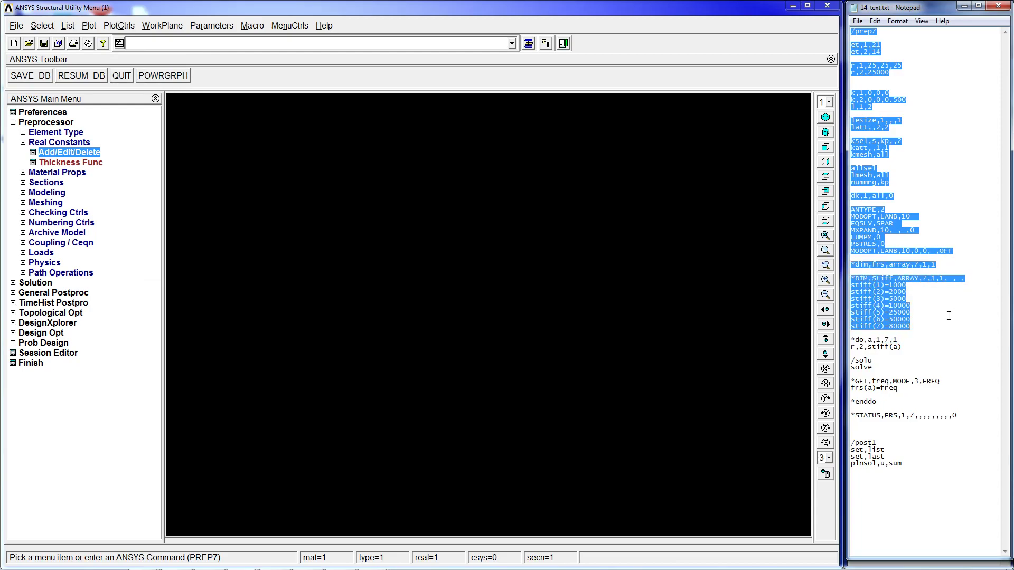
click(76, 80)
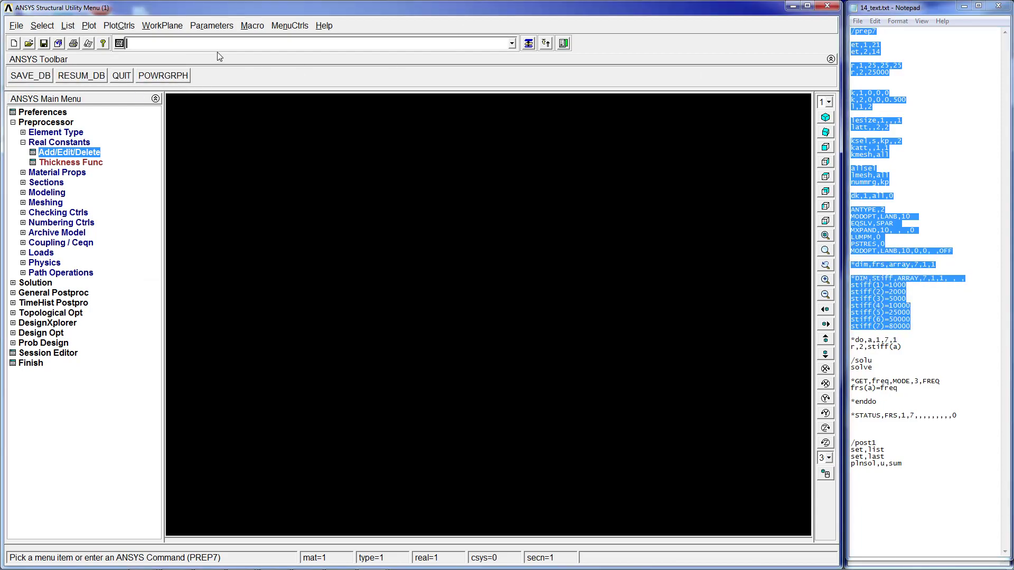
key(ctrl+v)
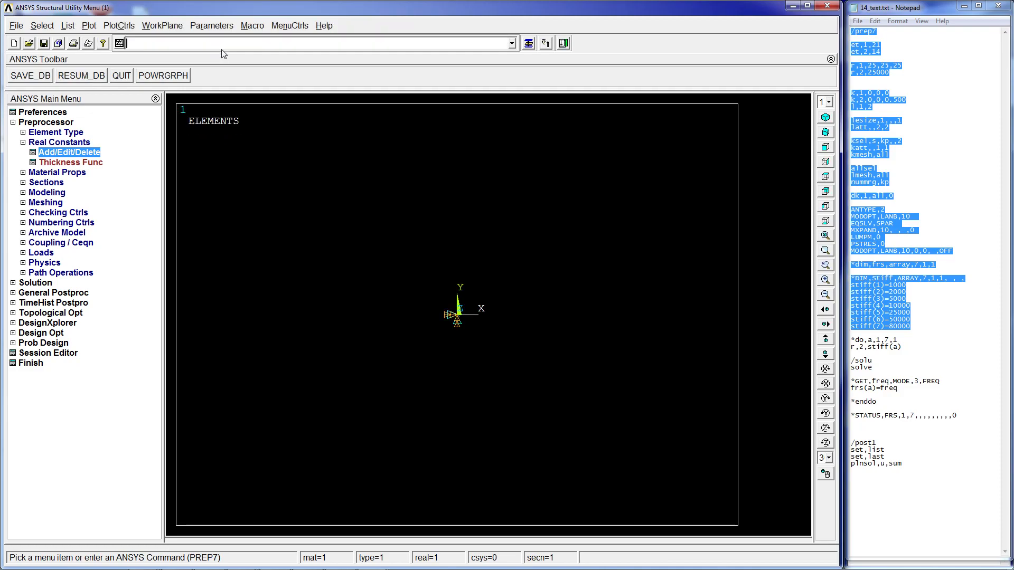
Check the spring constant of real constant set 2 for COMBIN14 without changing it, and close the real constants list.
click(68, 153)
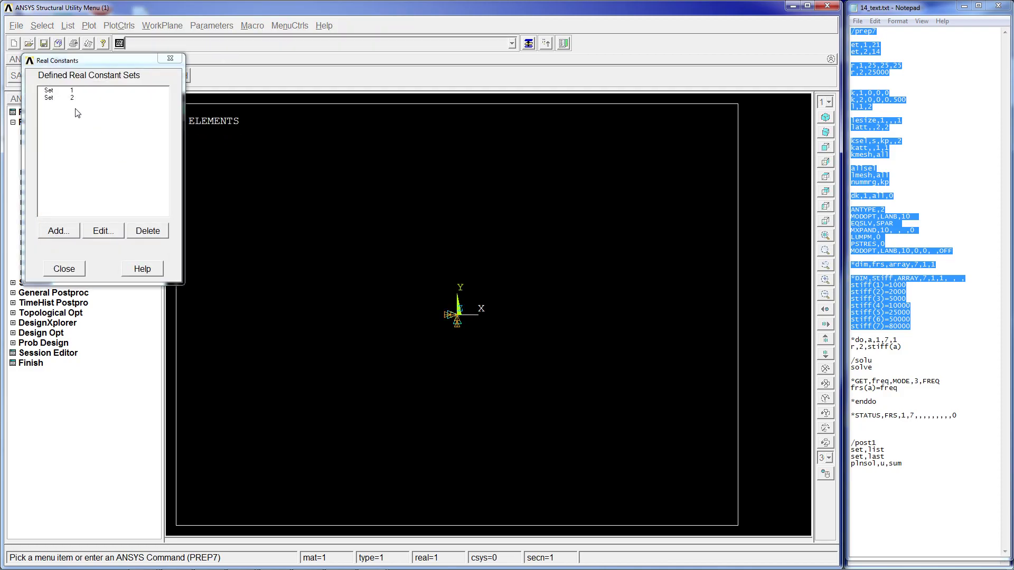
click(77, 112)
click(99, 232)
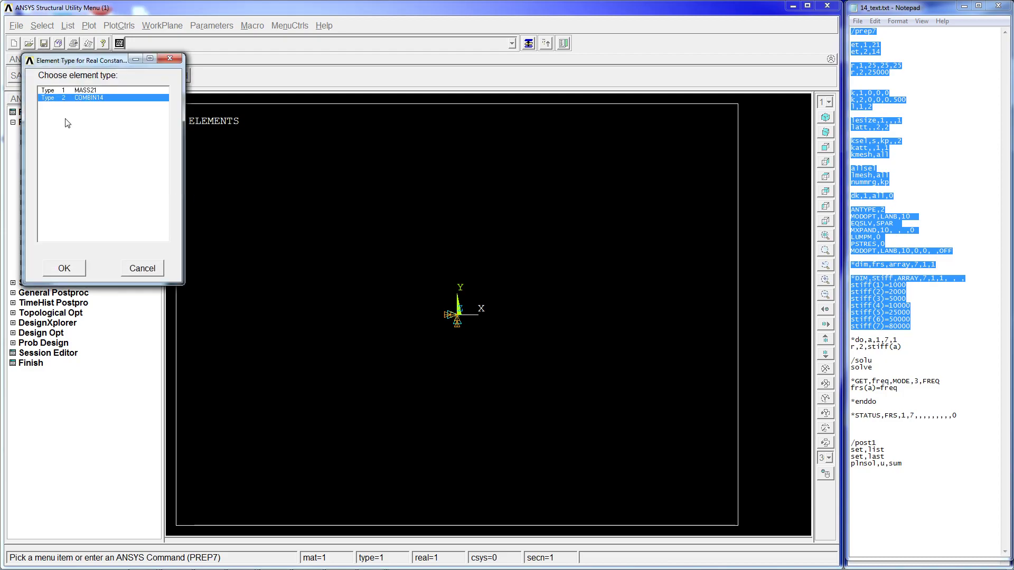
click(64, 268)
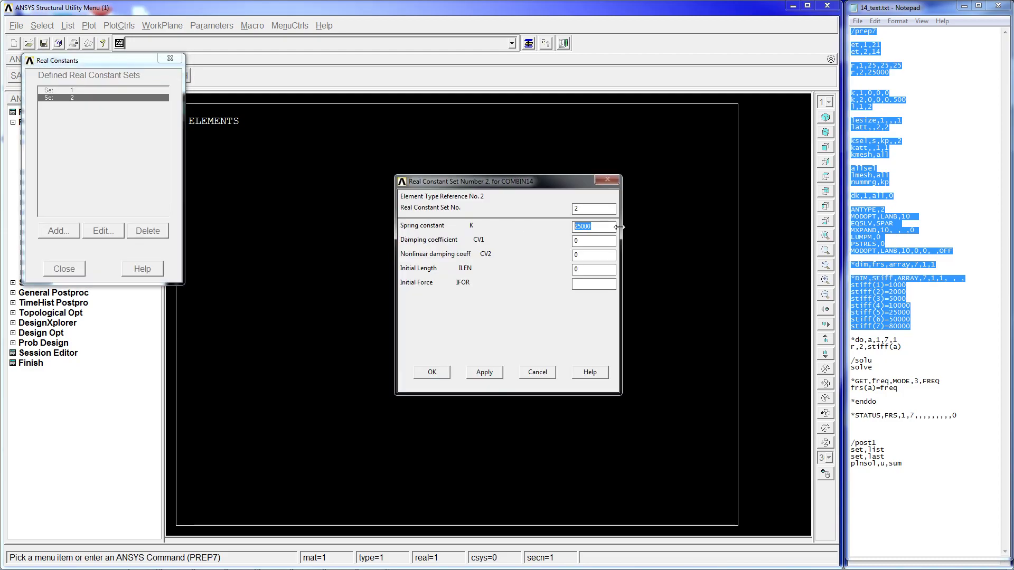
click(536, 370)
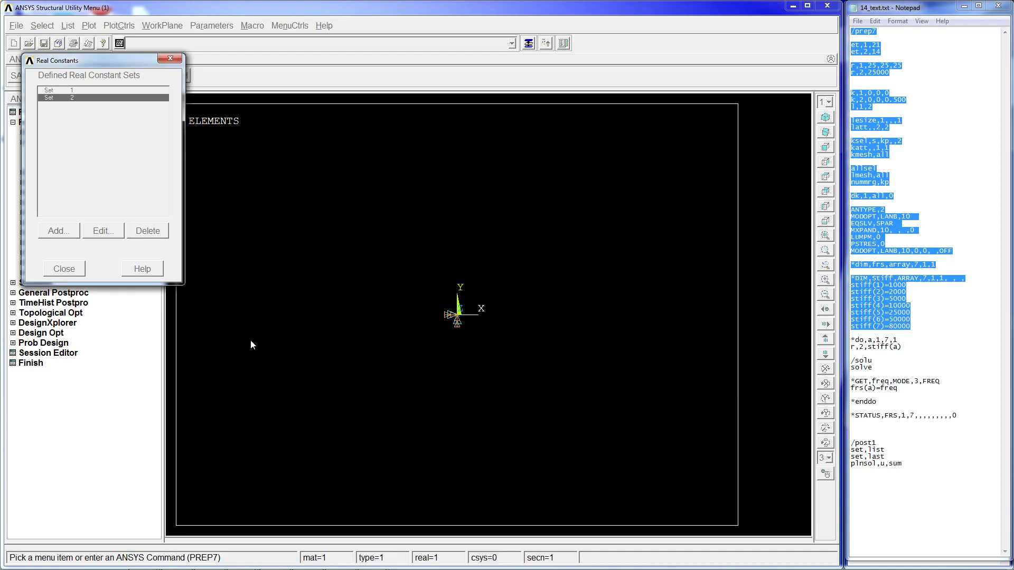
click(66, 273)
Examine the r,2,25000 line, the loop's *do and r,2,stiff(a) lines, and the /solu and solve commands in 14_text.txt.
click(895, 73)
drag(896, 72, 831, 26)
click(909, 79)
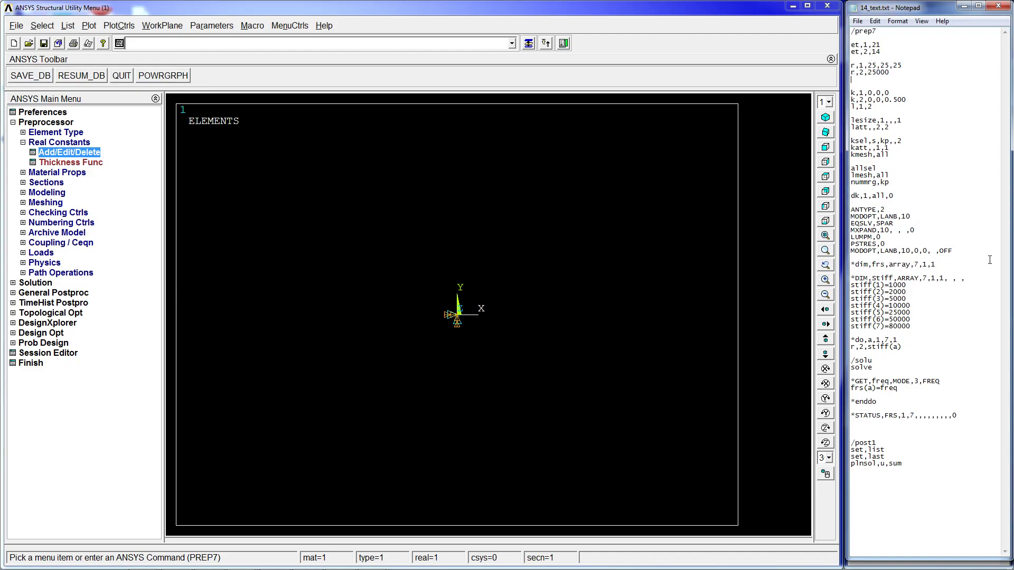
drag(852, 347, 864, 347)
double_click(860, 348)
drag(868, 348, 902, 349)
click(895, 363)
double_click(870, 340)
drag(902, 347, 851, 348)
click(881, 355)
drag(903, 346, 878, 368)
Look up the *GET command in the ANSYS help with help,*get, skim its item tables, and close the help.
click(371, 44)
text(*)
key(BackSpace)
text(help,*gte)
key(BackSpace)
key(BackSpace)
text(et)
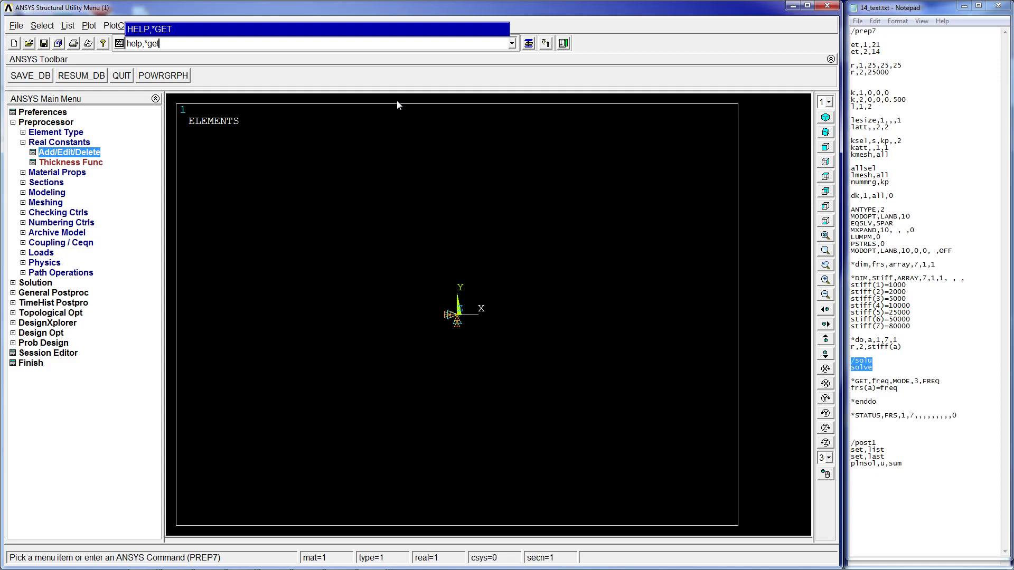
key(Return)
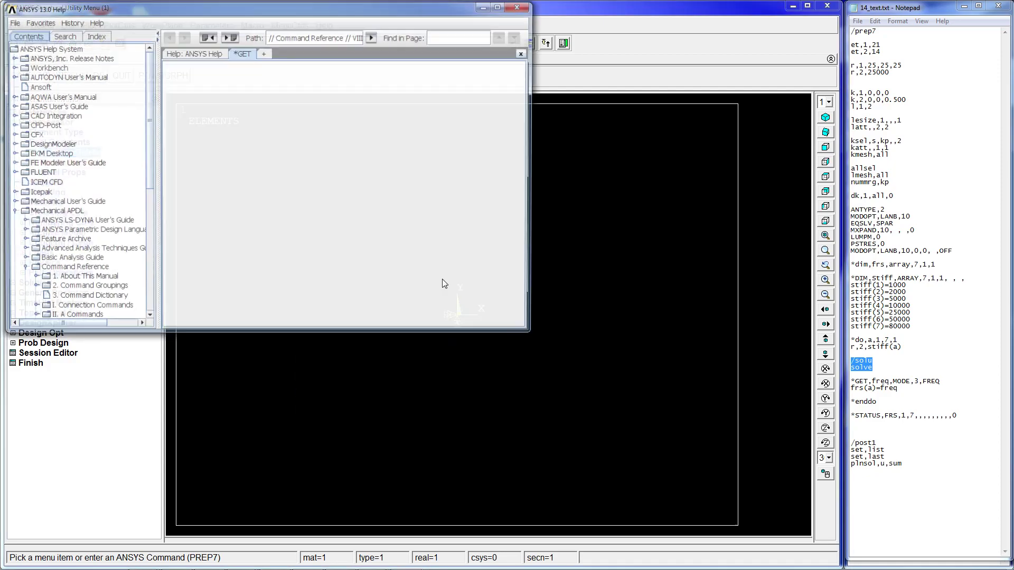
double_click(378, 8)
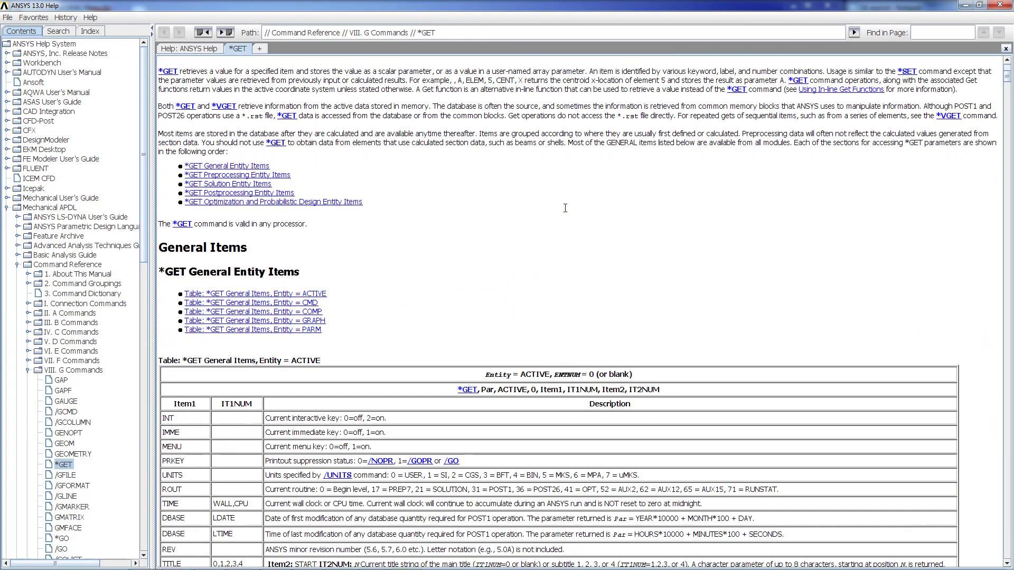
scroll(565, 208, down, 20)
scroll(475, 255, down, 15)
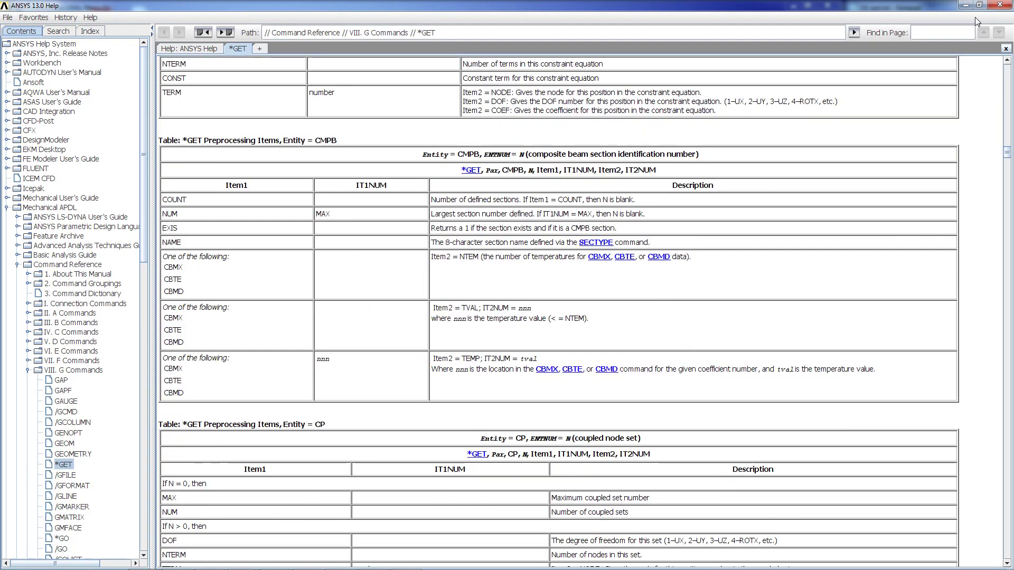
click(1003, 6)
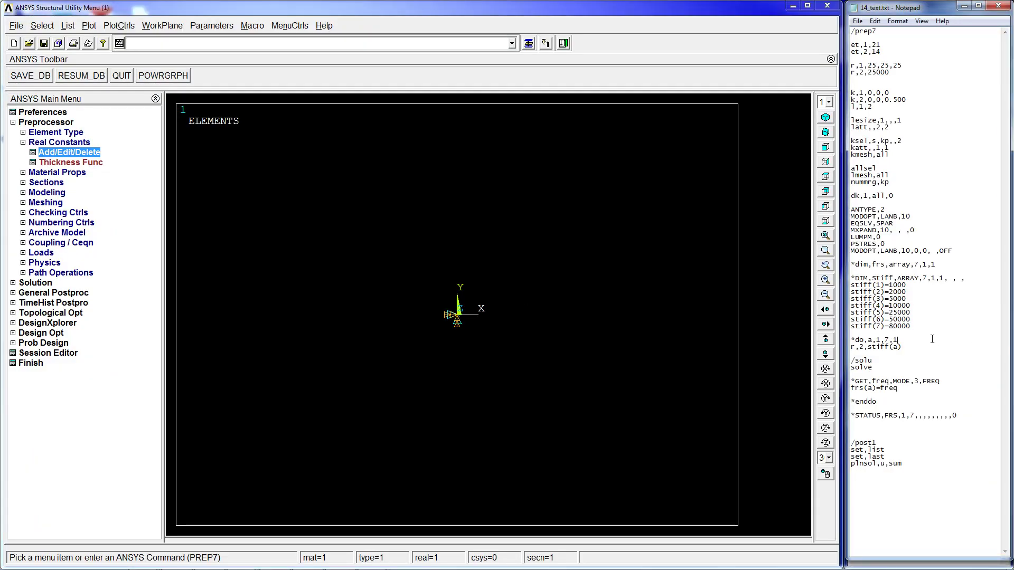
click(207, 25)
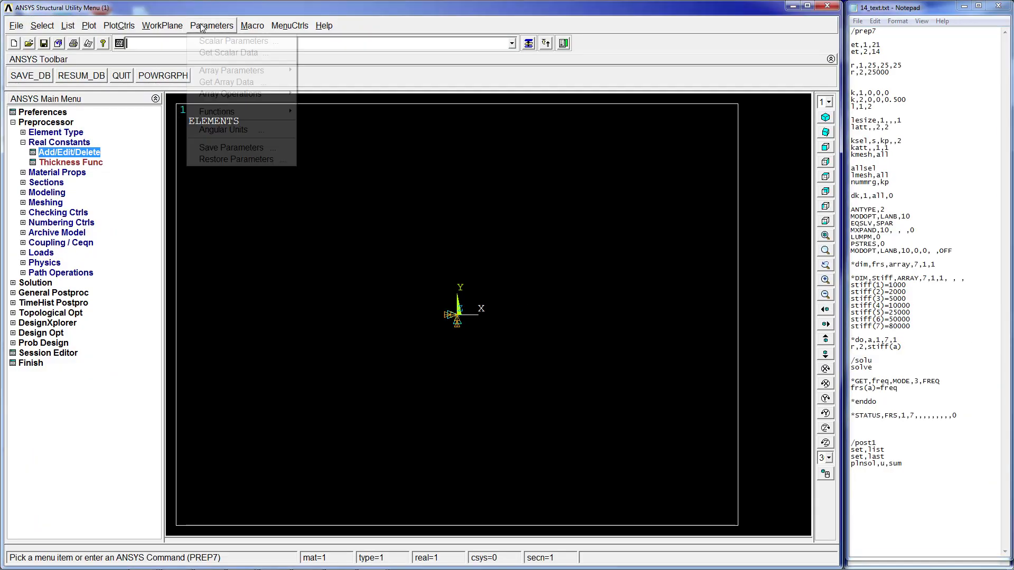
click(939, 373)
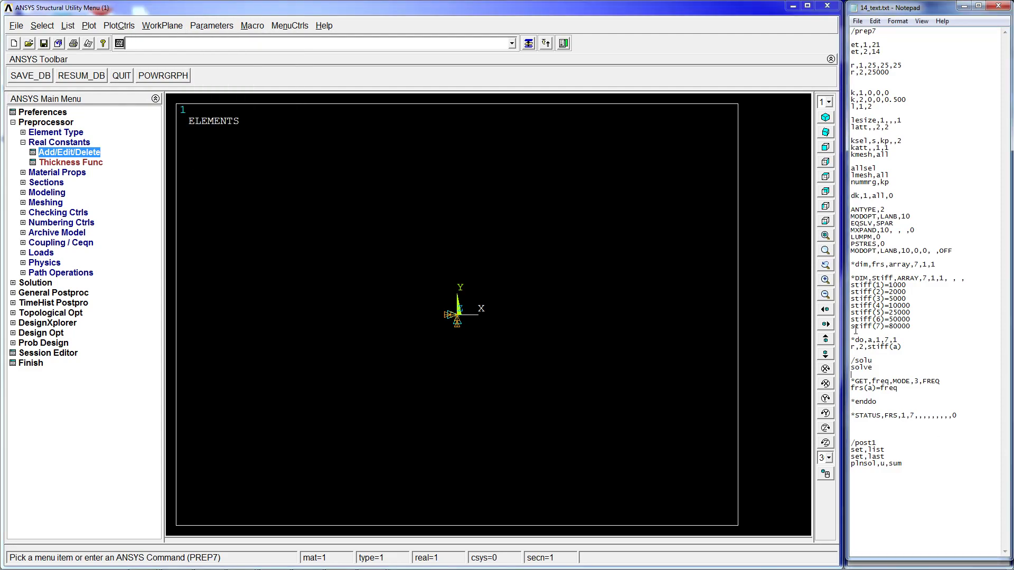
click(208, 24)
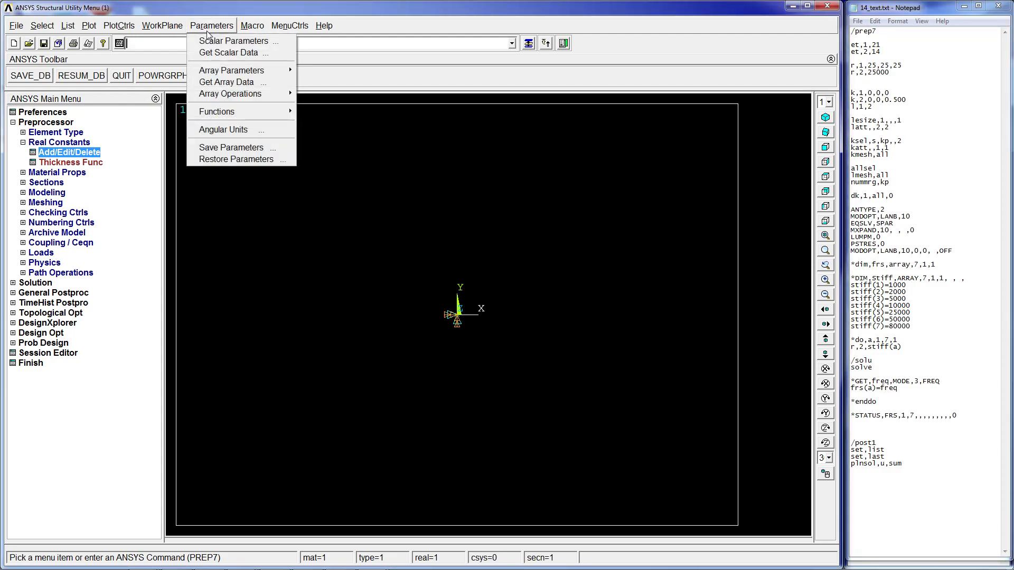
click(229, 54)
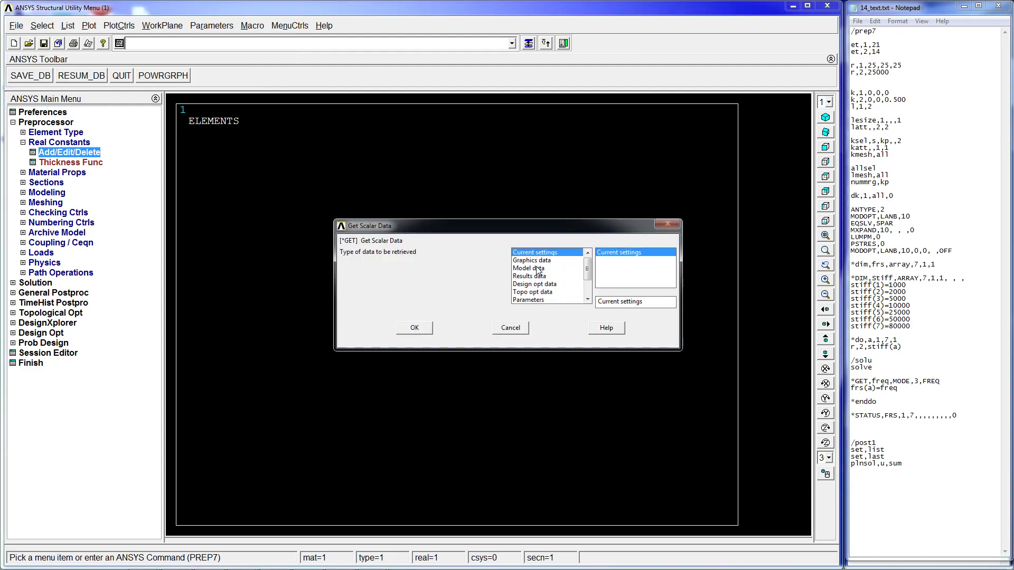
click(536, 278)
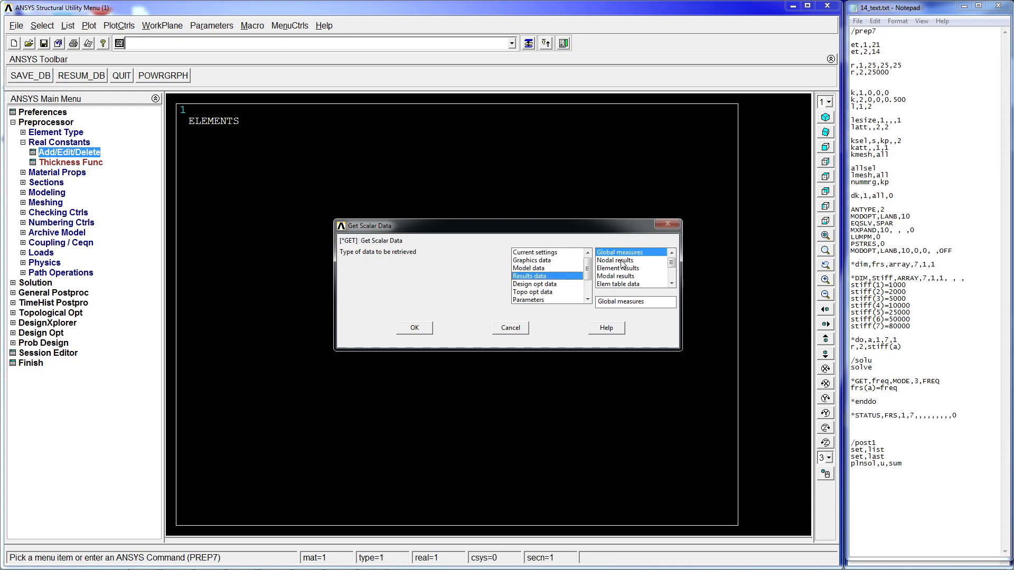
click(626, 276)
click(415, 328)
click(552, 218)
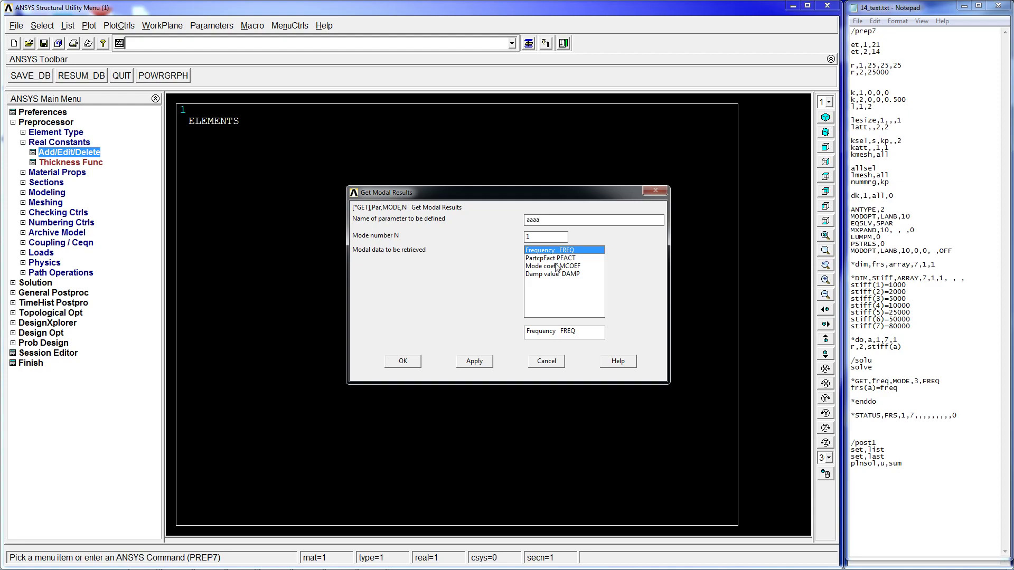
text(3)
click(546, 362)
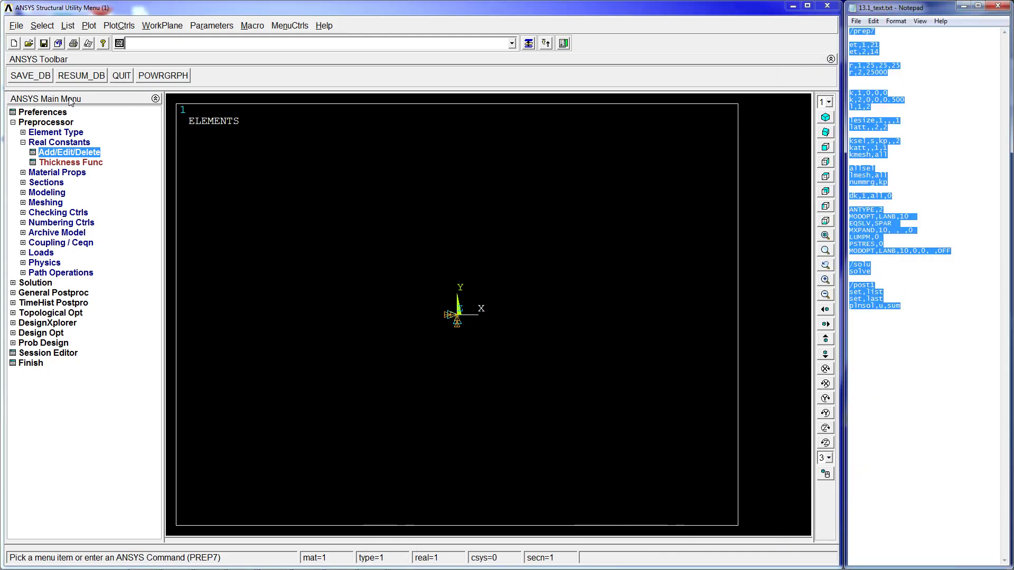
Run all commands of 13.1_text.txt in ANSYS, dismiss the solution note and move the SET,LIST results window aside.
click(299, 47)
text(/prep7et,1,21et,2,14r,1,25,25,25r,2,25000k,1,0,0,0k,2,0,0,0.500l,1,2lesize,1,,,1latt,,2,2ksel,s,kp,,2katt,,1,1kmesh,allallsellmesh,allnummrg,kpdk,1,all,0ANTYPE,2MODOPT,LANB,10EQSLV,SPARMXPAND,10, , ,0LUMPM,0PSTRES,0MODOPT,LANB,10,0,0, ,OFF/solusolve/post1set,listset,lastplnsol,u,sum)
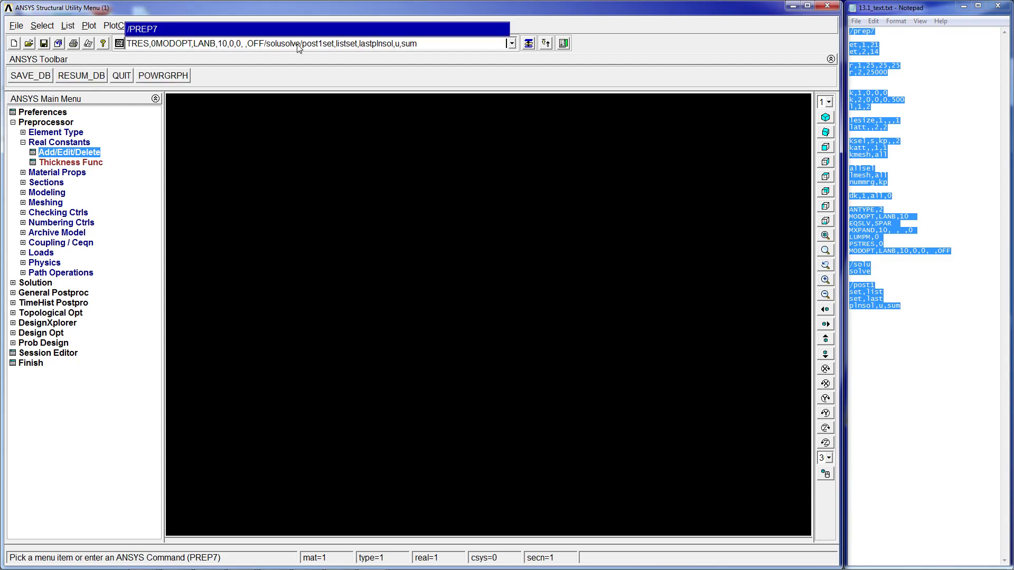
key(Return)
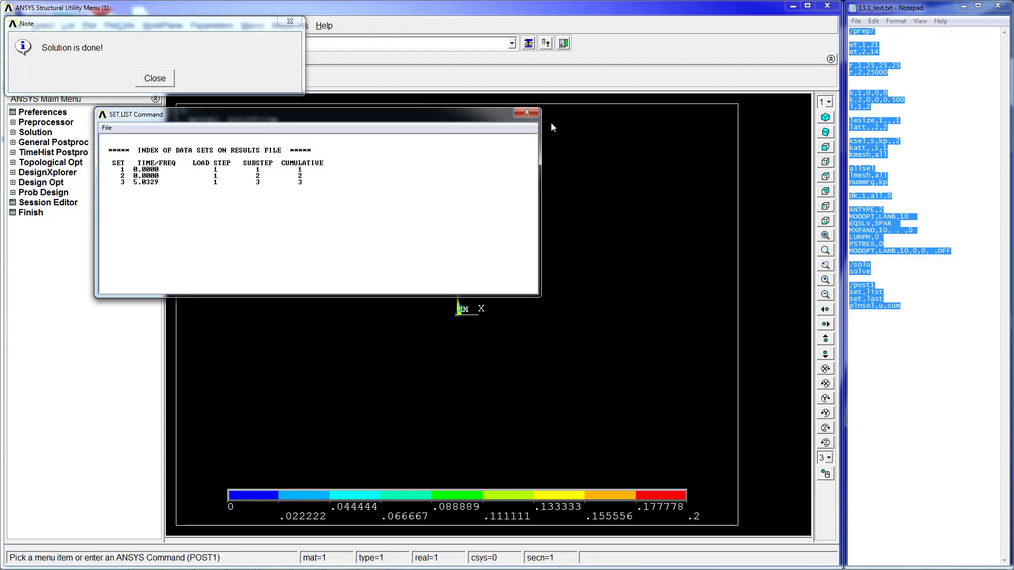
click(154, 80)
drag(394, 112, 496, 165)
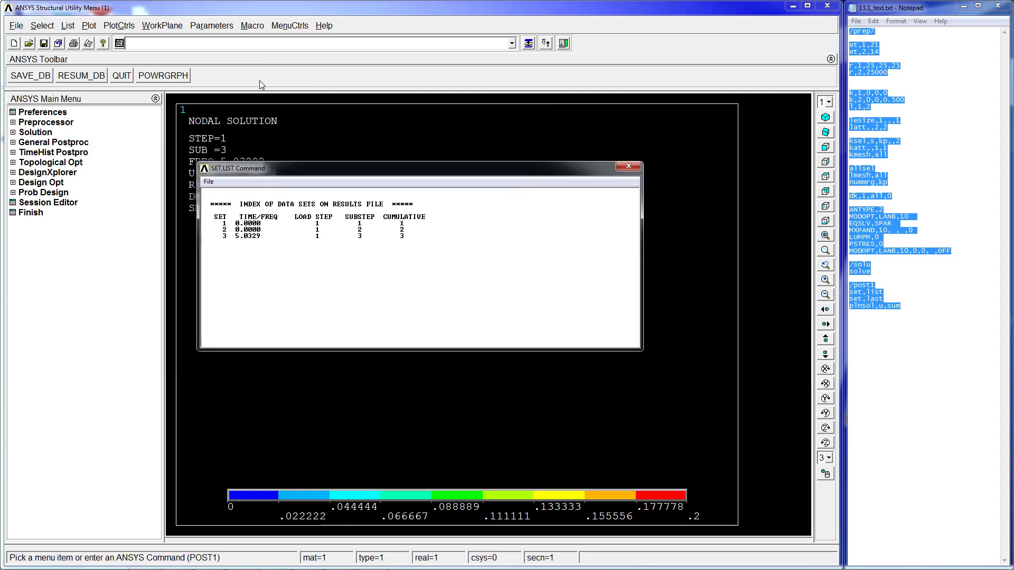
Retrieve the modal results frequency of mode 3 as scalar data into a parameter named aaaaa.
click(211, 26)
click(233, 51)
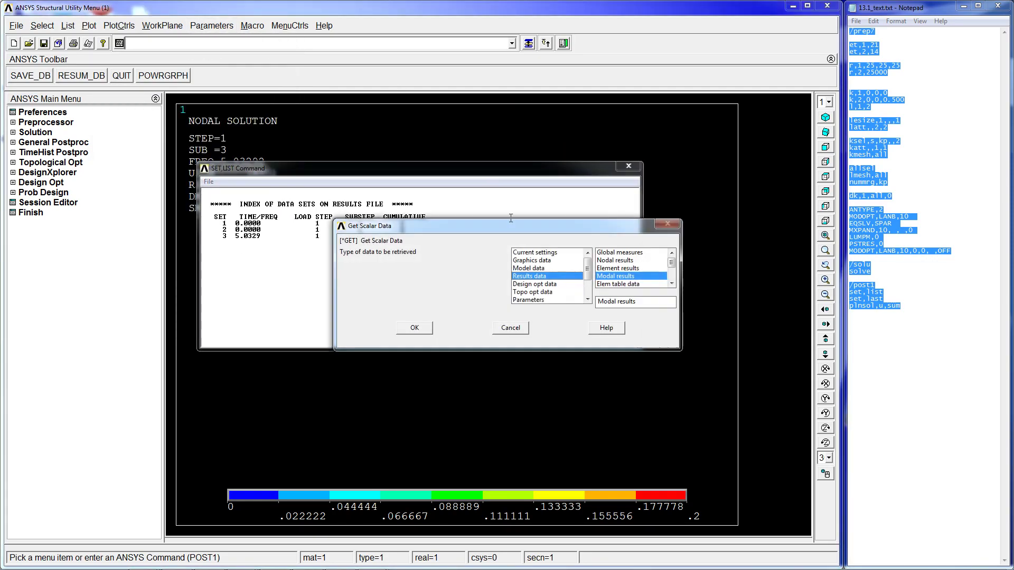
click(415, 328)
click(560, 220)
text(aaaaa)
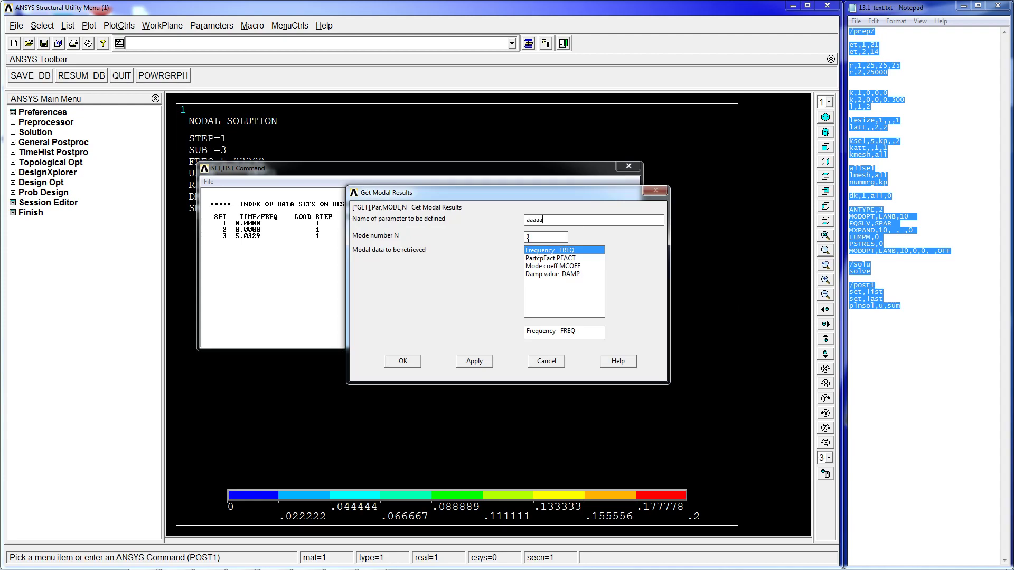
click(528, 238)
text(3)
click(568, 258)
click(567, 251)
click(404, 361)
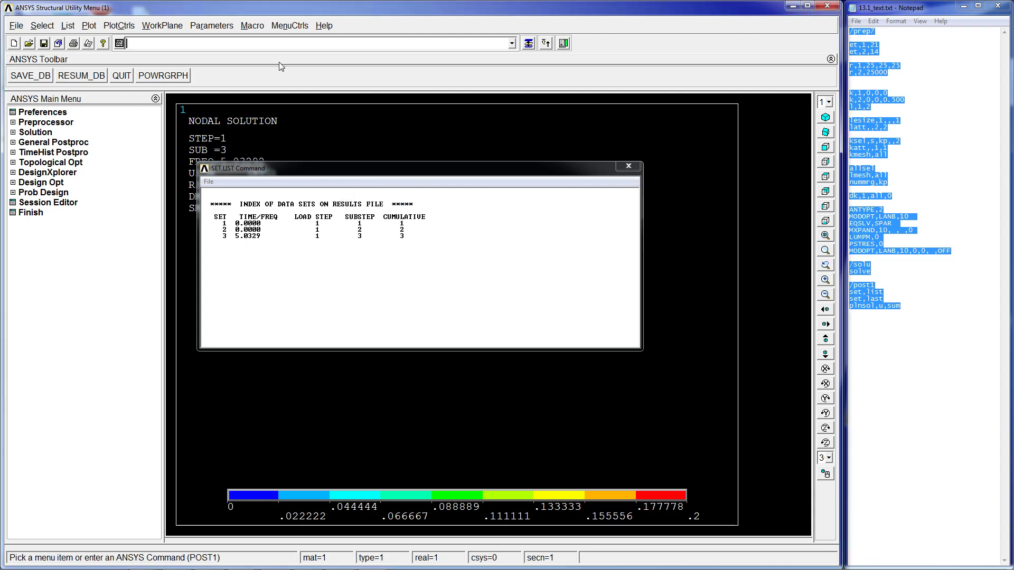
Compare the scalar parameter aaaaa with the third frequency in the SET,LIST results, and close both windows.
click(217, 26)
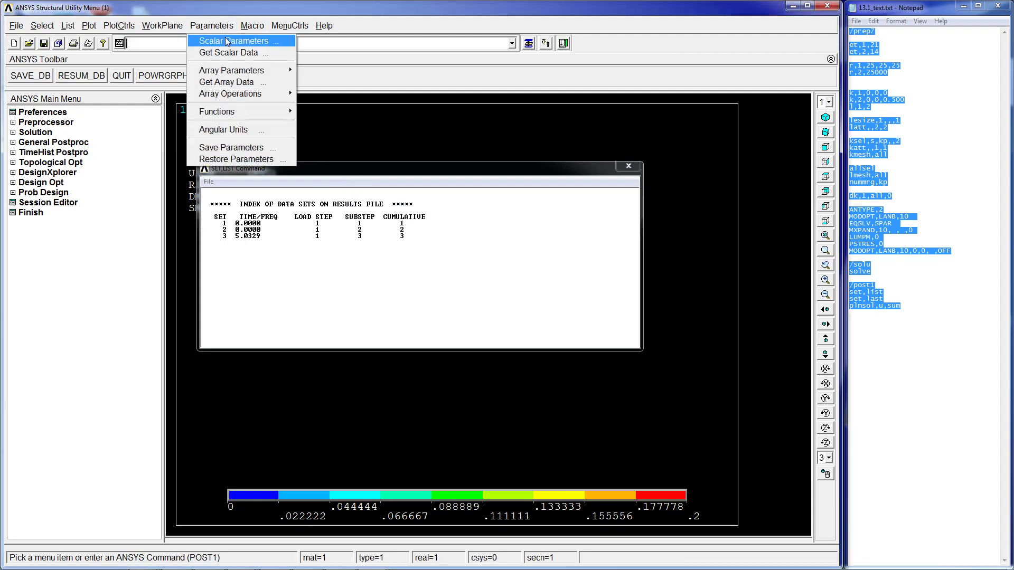
click(248, 42)
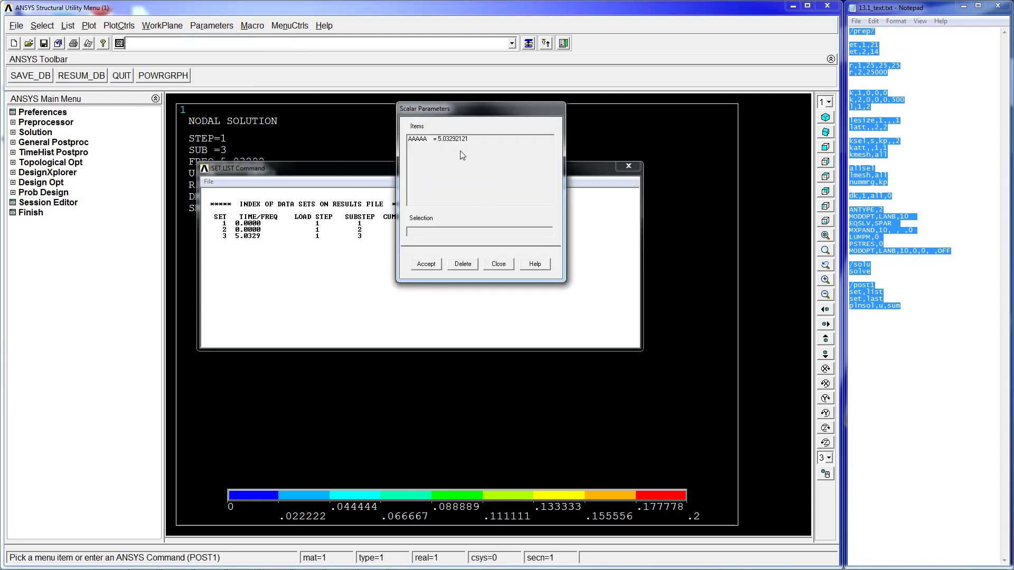
drag(460, 111, 587, 46)
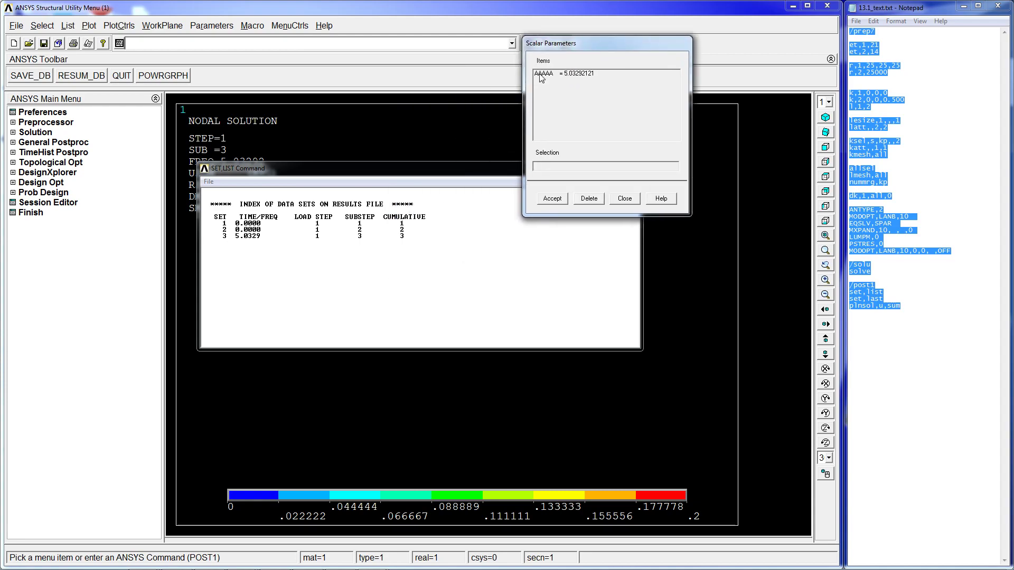
click(238, 238)
click(601, 94)
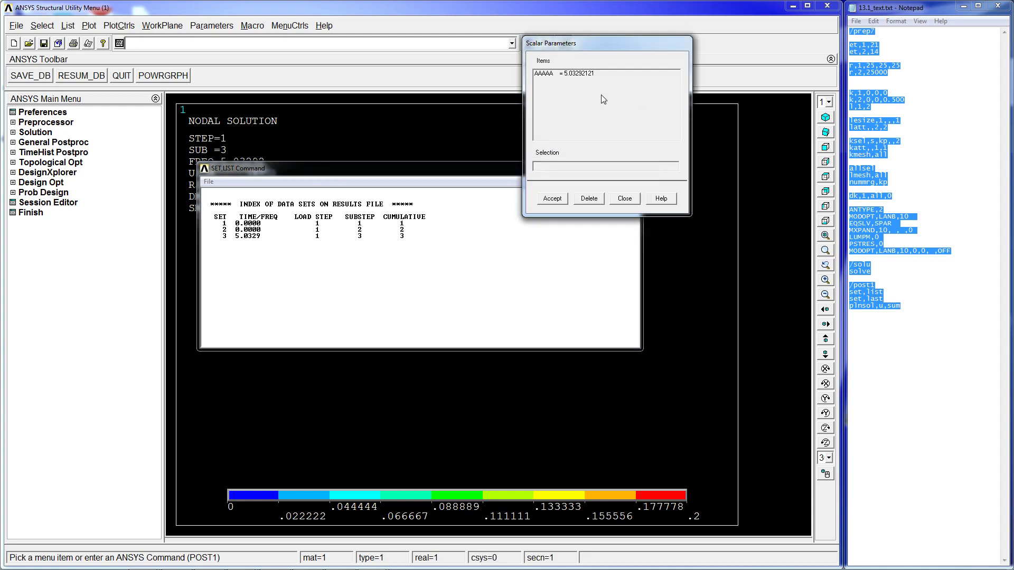
click(559, 74)
click(624, 198)
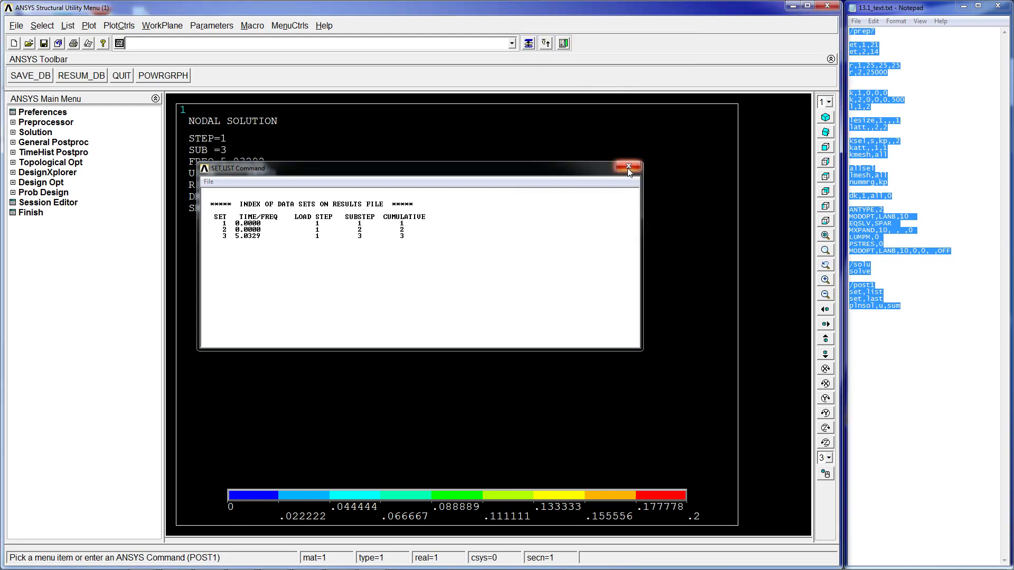
click(636, 168)
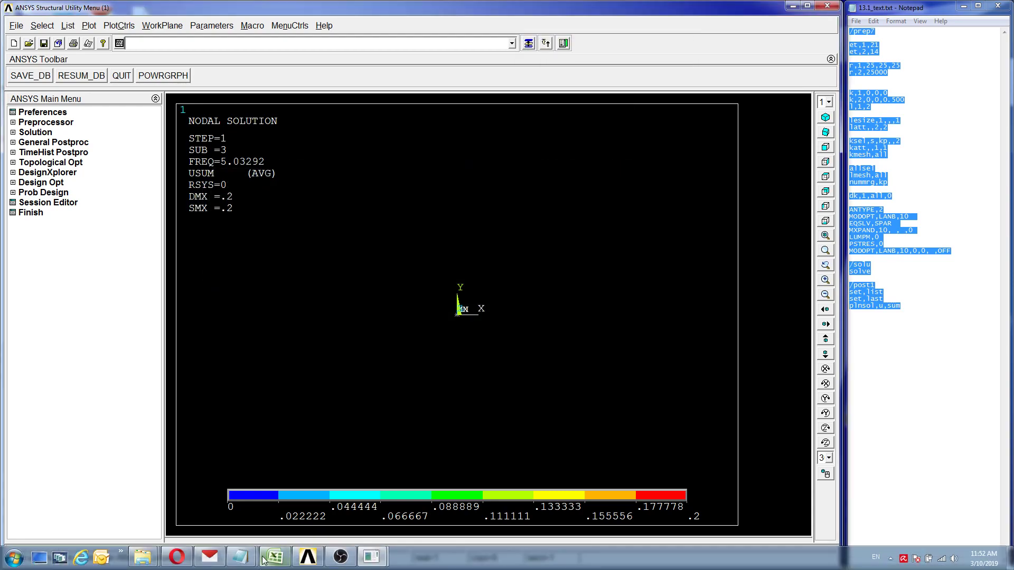
Bring up 14_text.txt, open the ANSYS session log file and highlight the *GET,aaaaa,MODE,3,FREQ command at its end.
mouse_move(240, 557)
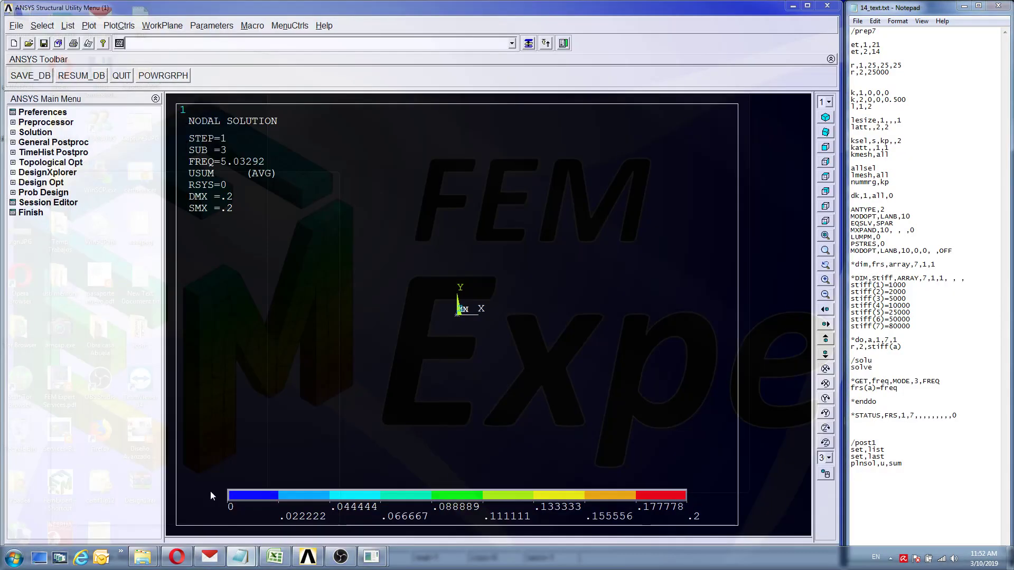
click(212, 492)
click(851, 374)
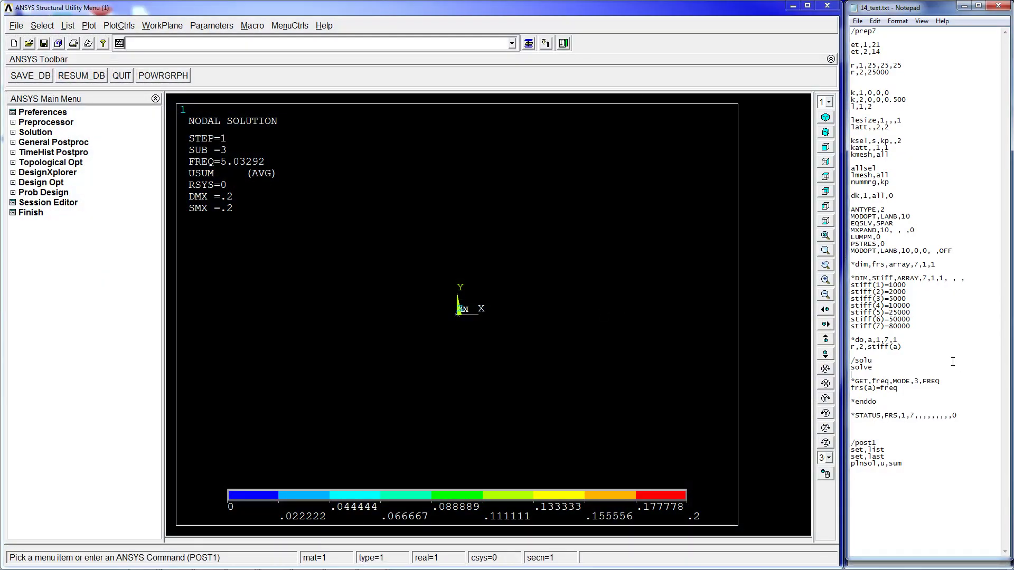
click(68, 25)
mouse_move(79, 41)
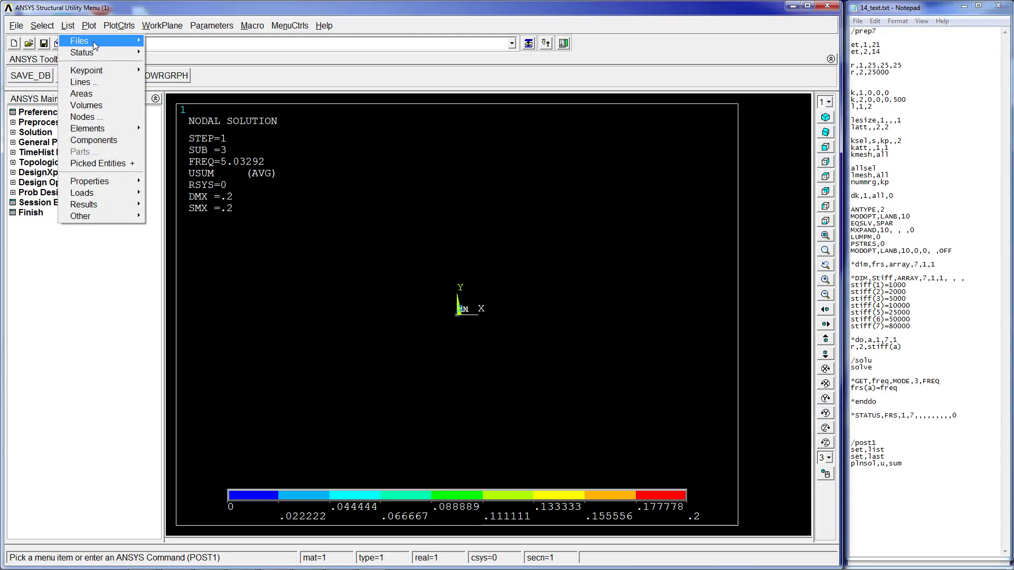
click(171, 41)
scroll(569, 155, down, 6)
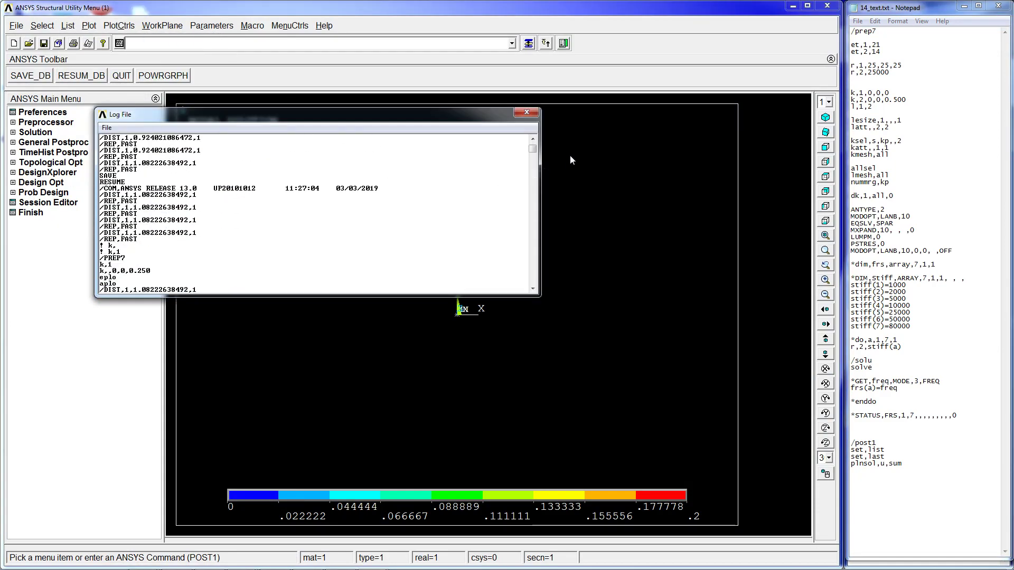
drag(534, 147, 544, 294)
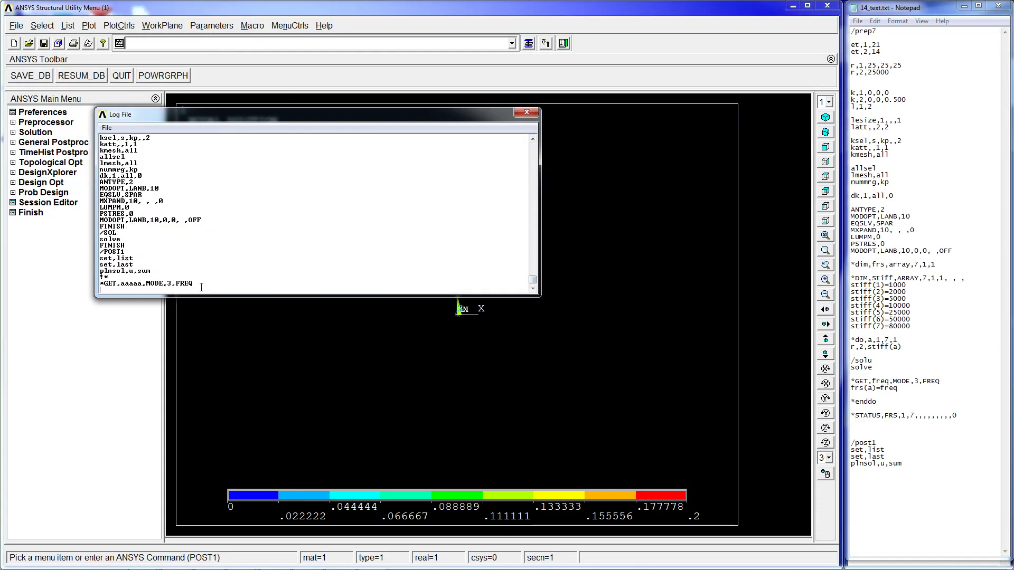
drag(205, 283, 95, 285)
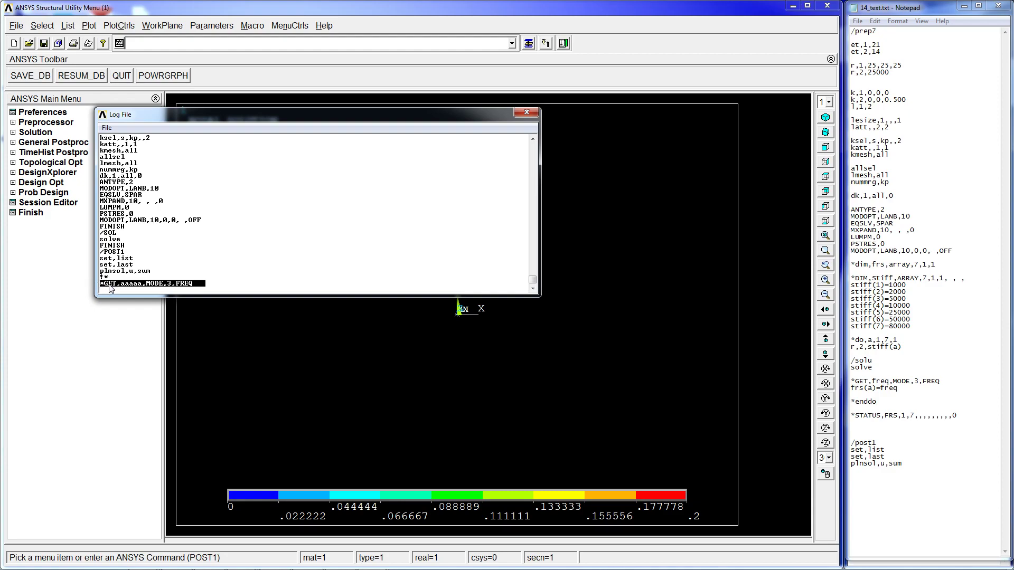
Examine the *GET,aaaaa,MODE,3,FREQ command at the end of the log file, and close the log window.
click(130, 286)
drag(121, 285, 197, 285)
click(153, 189)
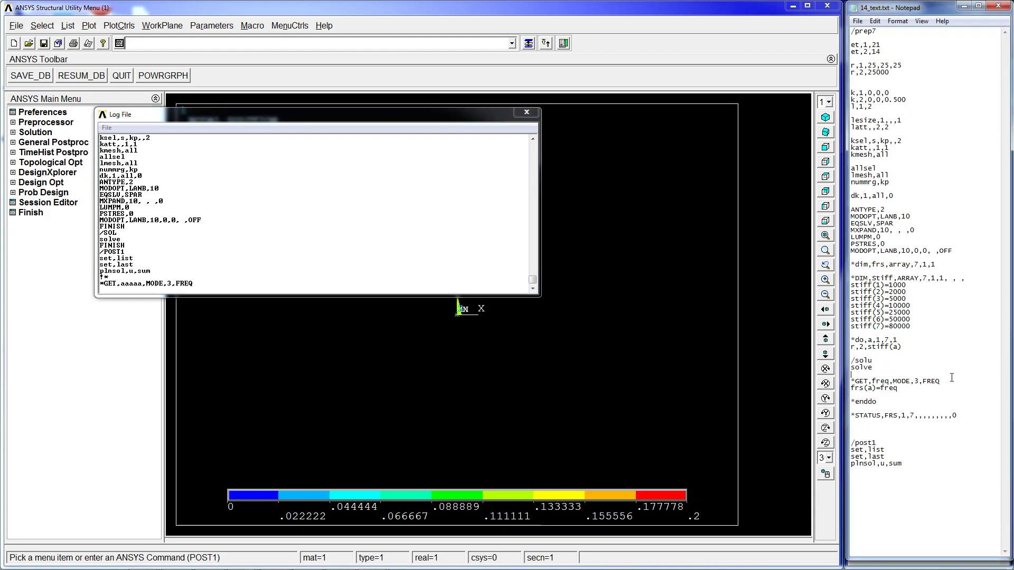
click(97, 273)
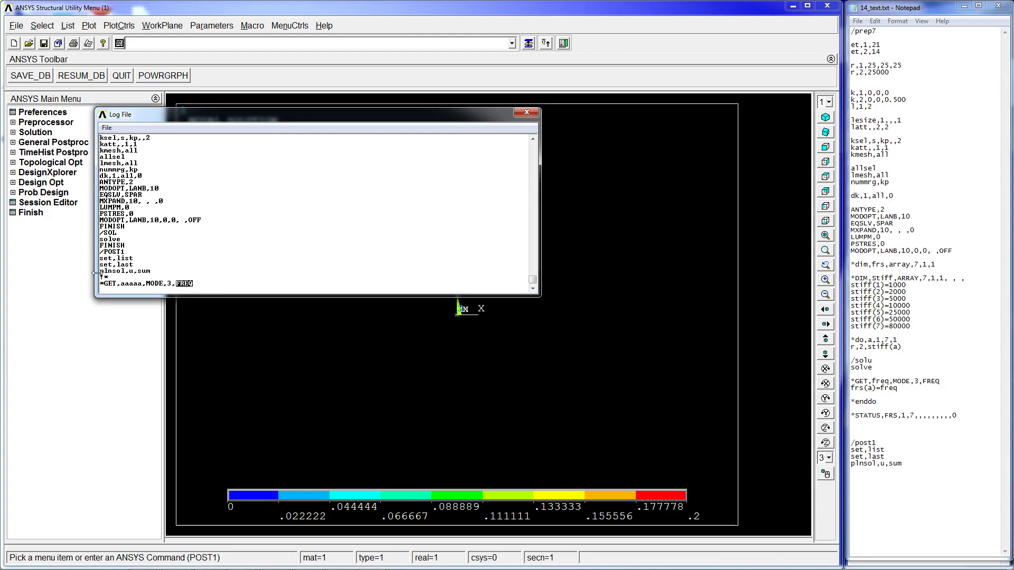
mouse_move(103, 283)
mouse_down()
mouse_move(205, 282)
mouse_move(100, 284)
mouse_up()
click(201, 283)
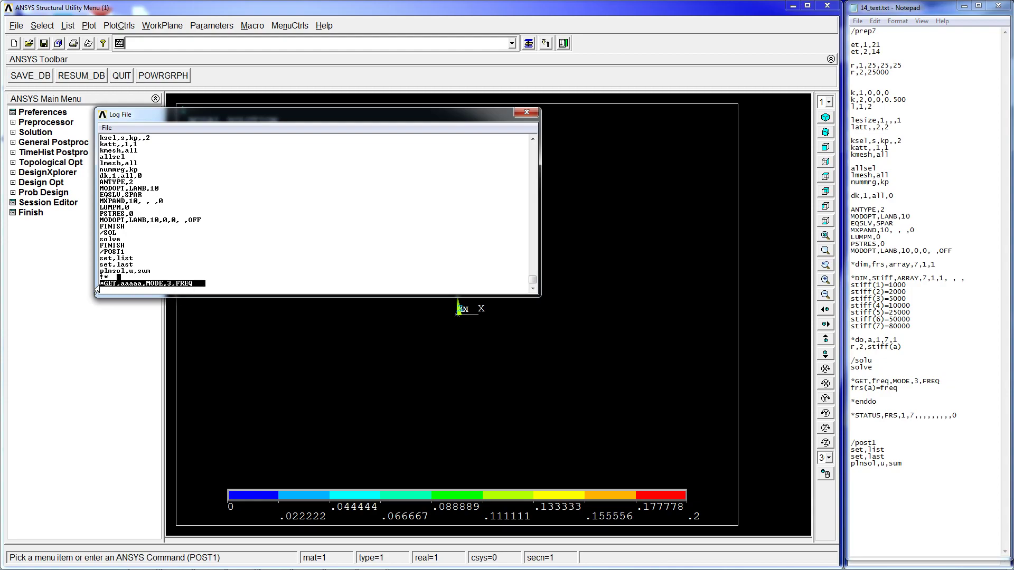
click(527, 112)
Examine the freq parameter in the *GET line and the frs(a) term in the line below it in 14_text.txt.
click(942, 341)
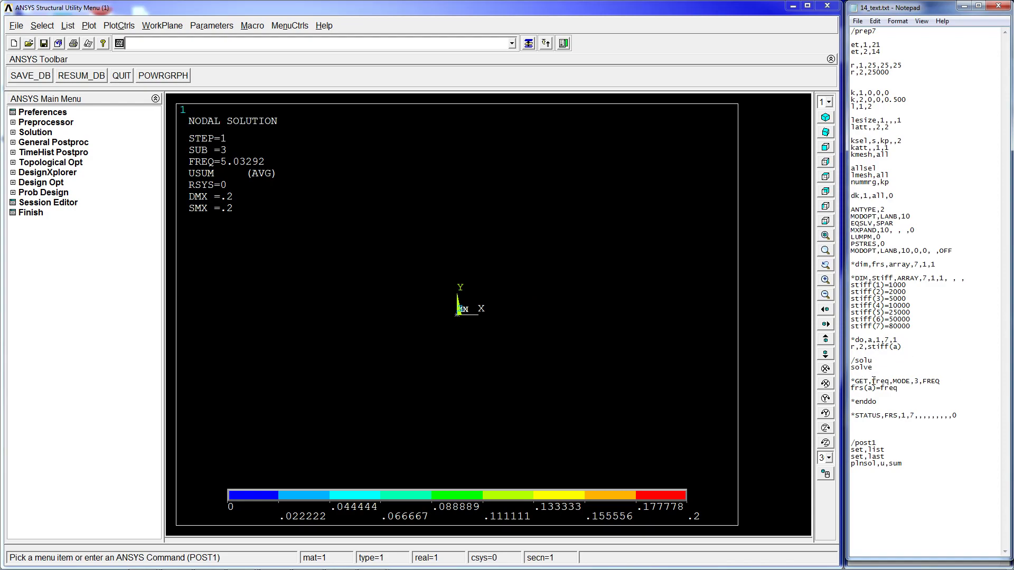
drag(869, 381, 885, 379)
click(894, 380)
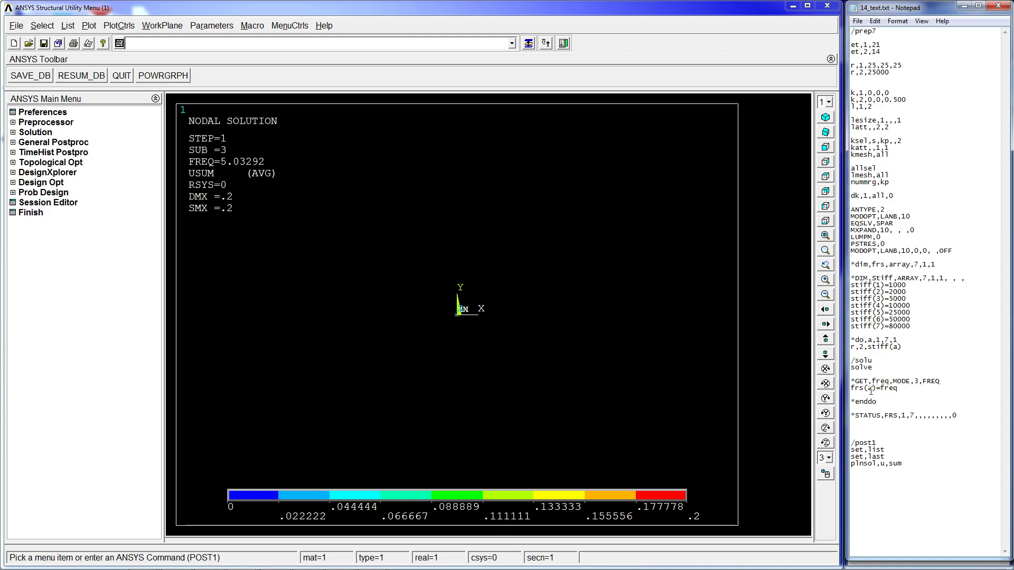
drag(850, 389, 878, 389)
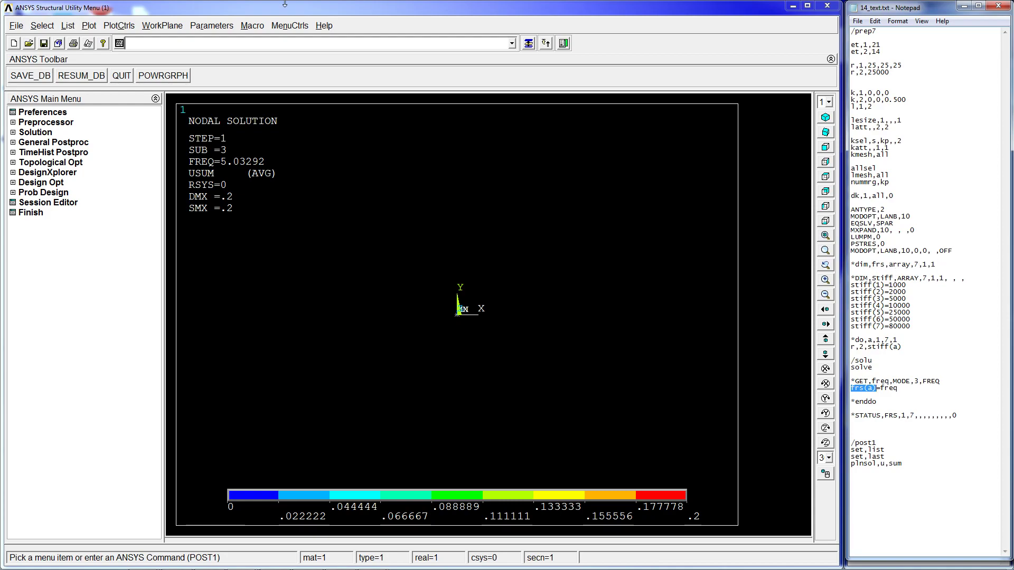
Check the list of defined array parameters in ANSYS and close it.
click(212, 25)
mouse_move(243, 66)
click(313, 69)
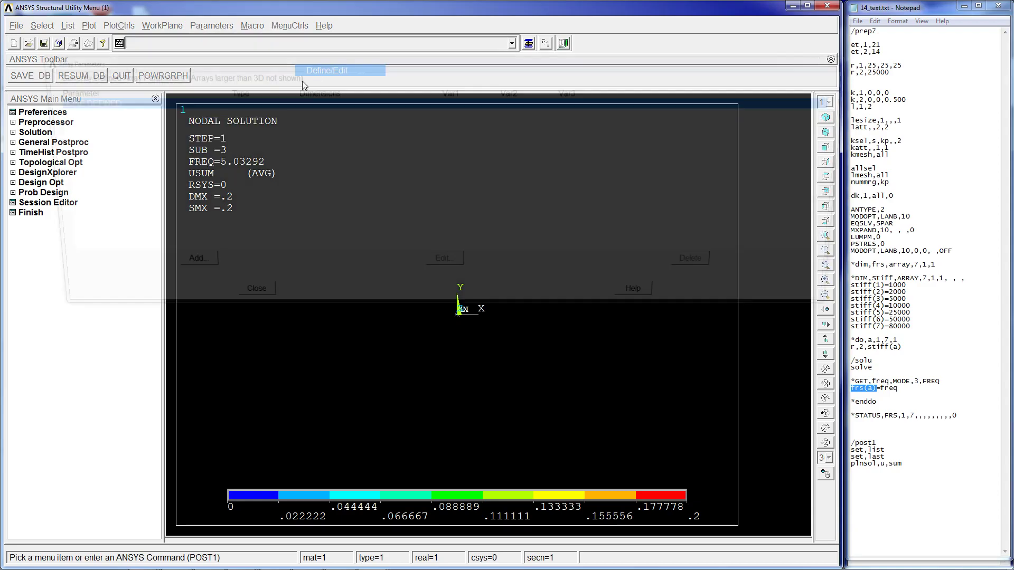
click(240, 302)
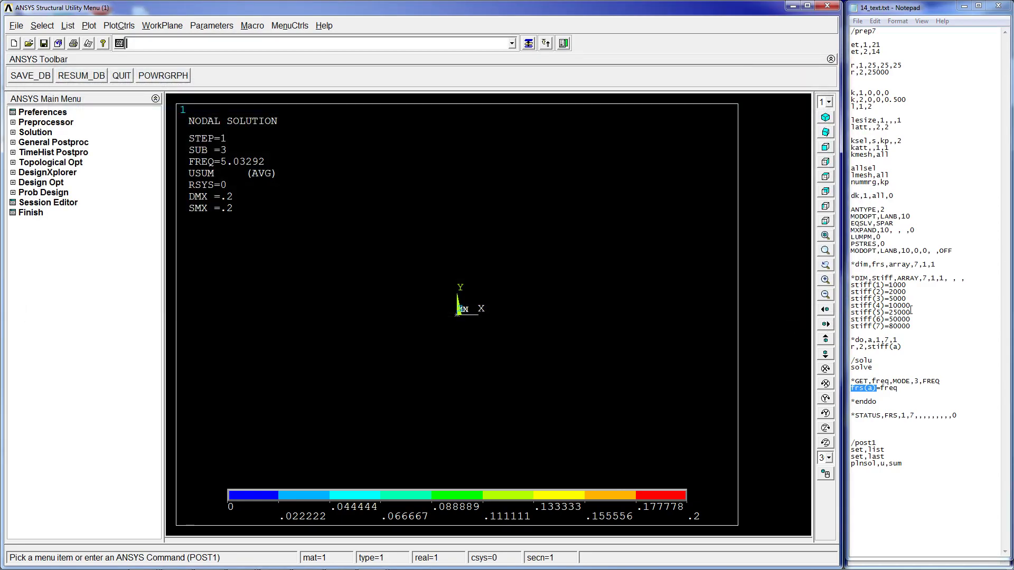
Run the *dim,frs,array,7,1,1 line from 14_text.txt to define the frs array.
drag(936, 264, 783, 255)
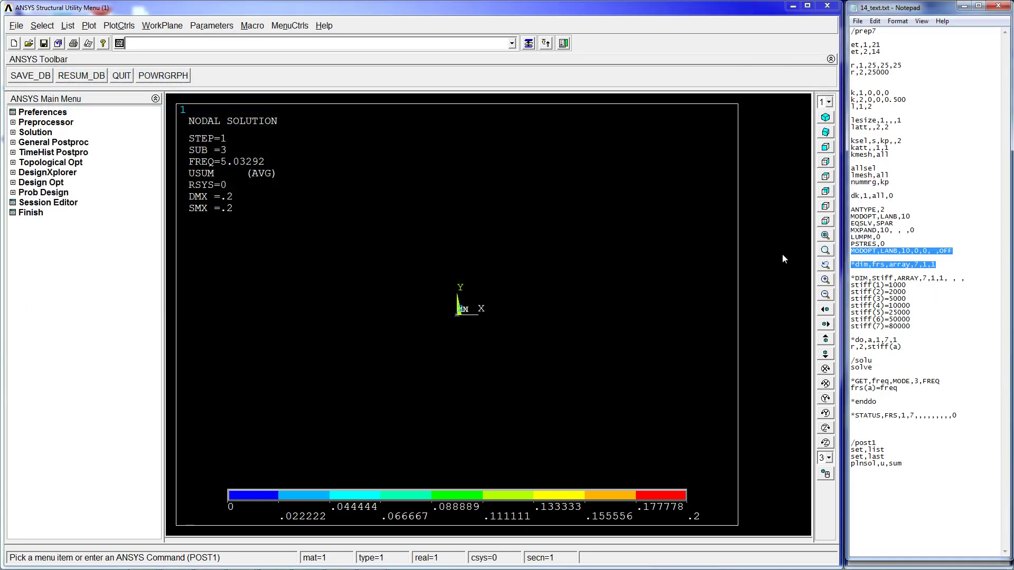
drag(950, 263, 854, 266)
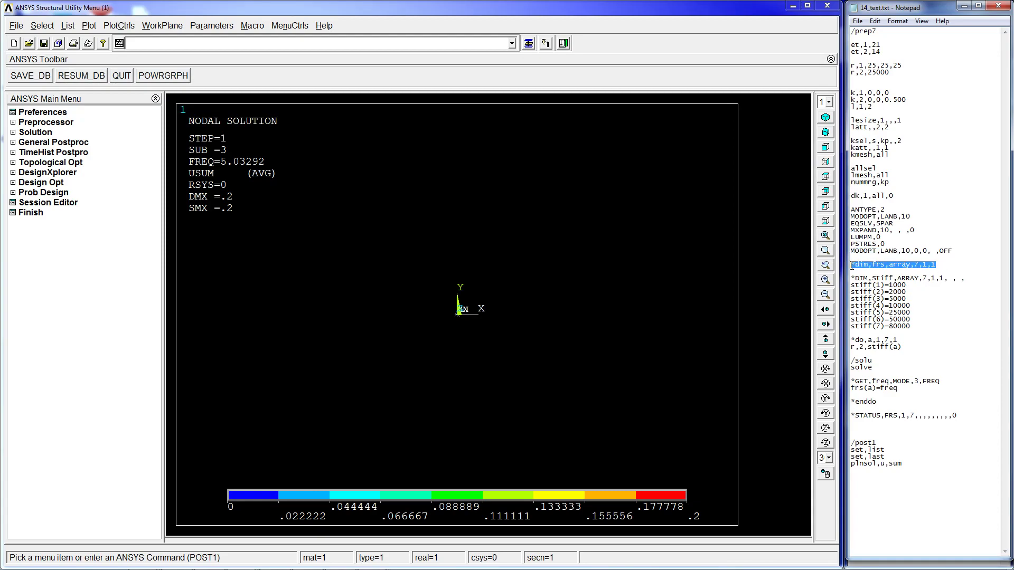
click(275, 45)
text(*dim,frs,array,7,1,1)
key(Return)
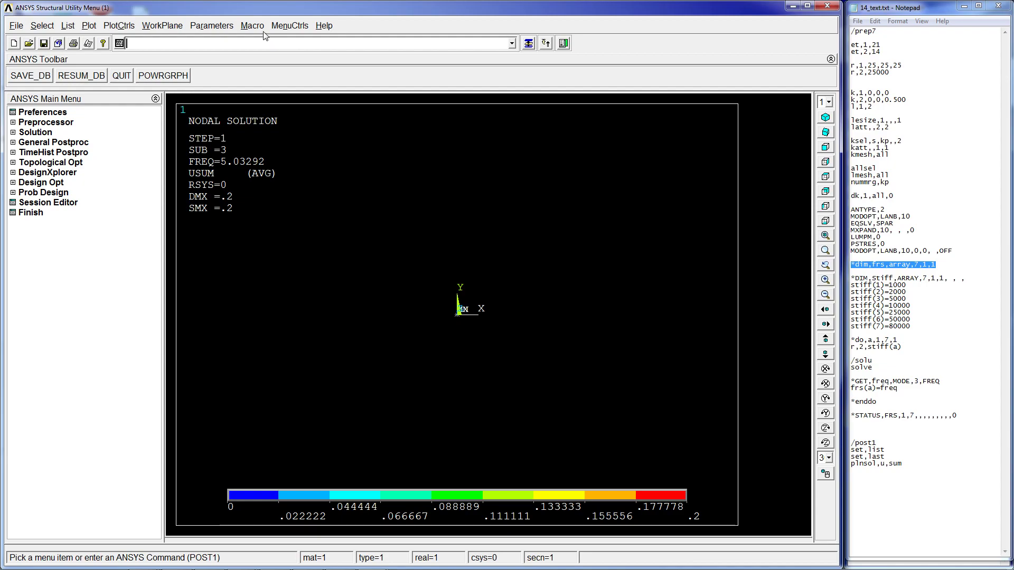
Inspect the FRS array's cells alongside the *GET,freq and frs(a)=freq lines of 14_text.txt, and close the array windows.
click(211, 25)
mouse_move(285, 70)
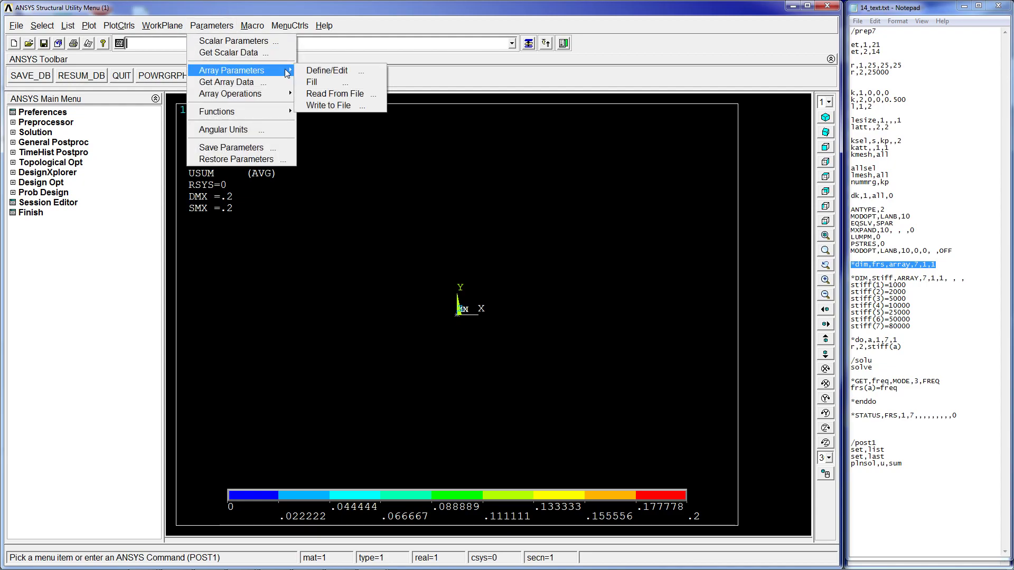
click(332, 70)
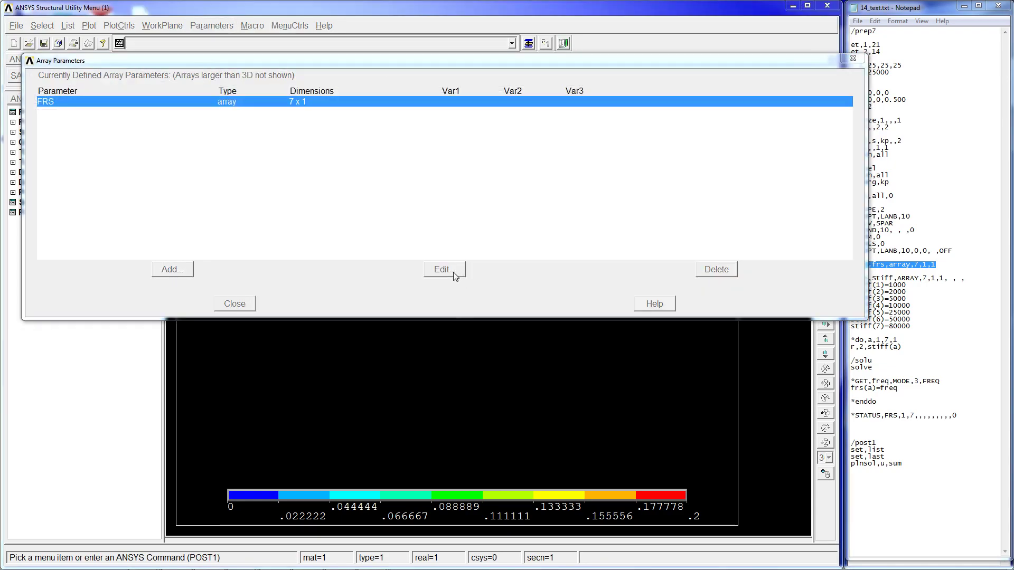
click(446, 270)
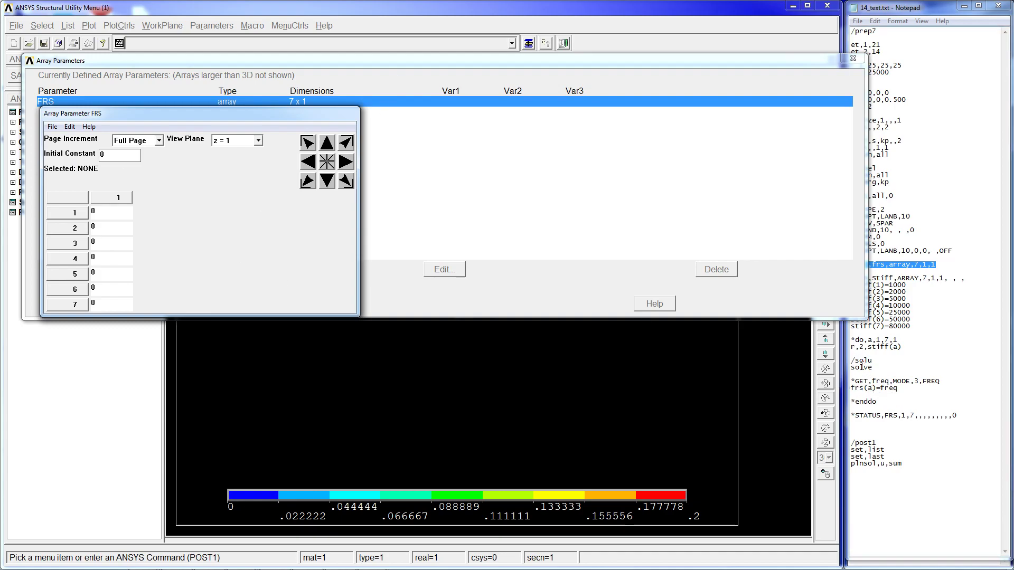
click(106, 215)
drag(125, 228, 83, 231)
double_click(883, 389)
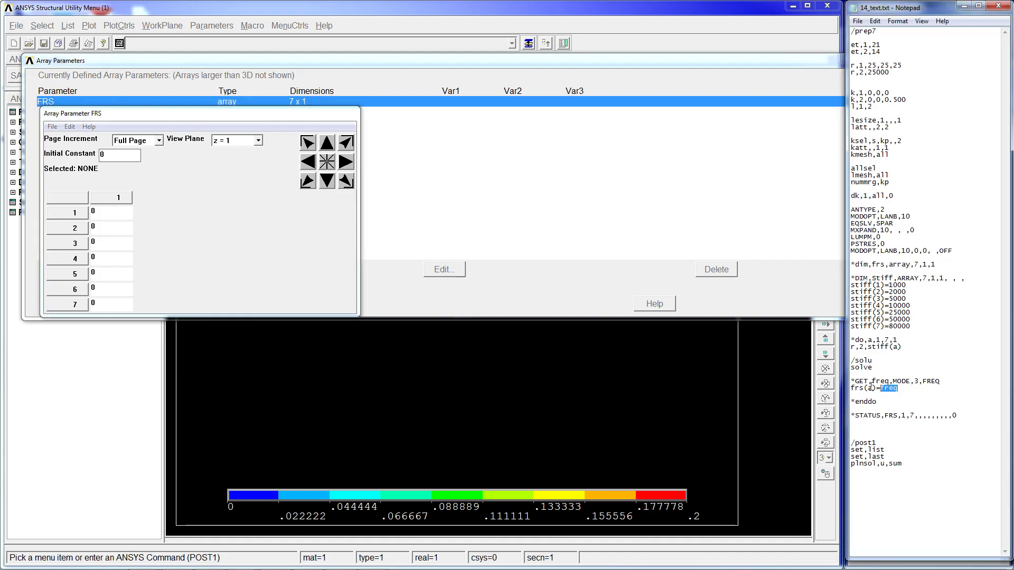
drag(872, 381, 891, 384)
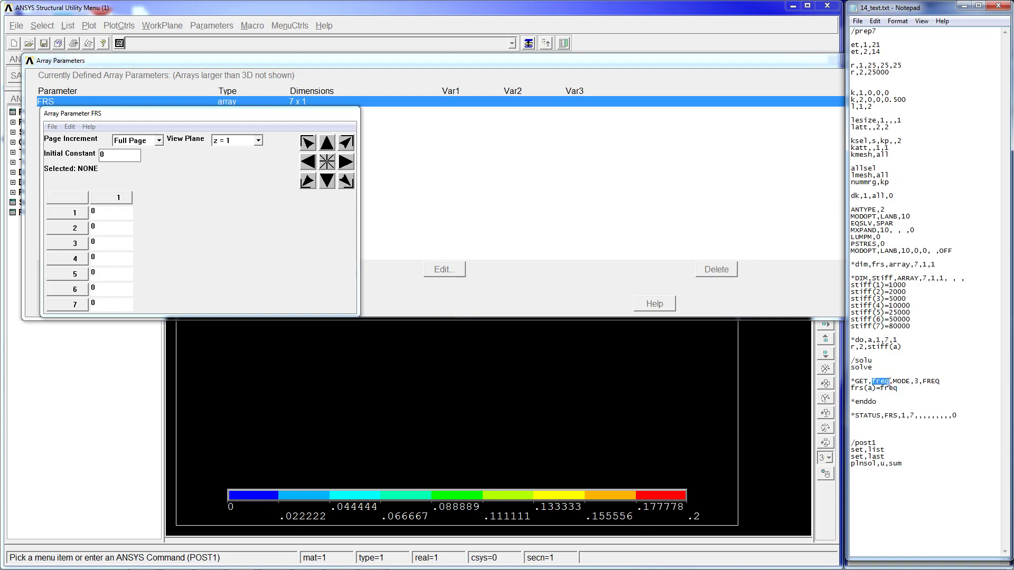
click(52, 126)
click(70, 174)
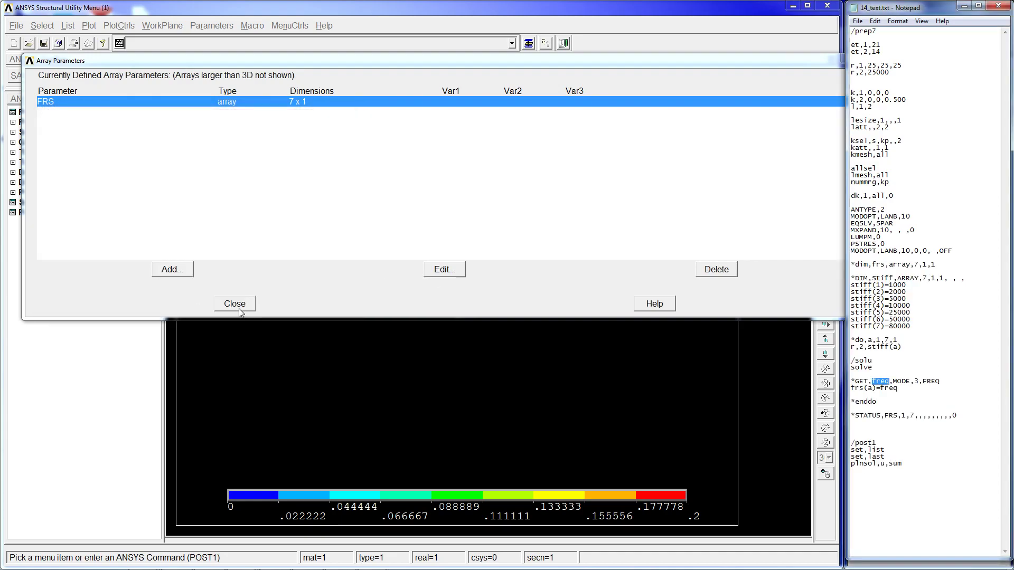
click(232, 303)
Review the loop in 14_text.txt from *do,a,1,7,1 through *enddo by highlighting its lines.
click(908, 394)
drag(895, 402, 865, 396)
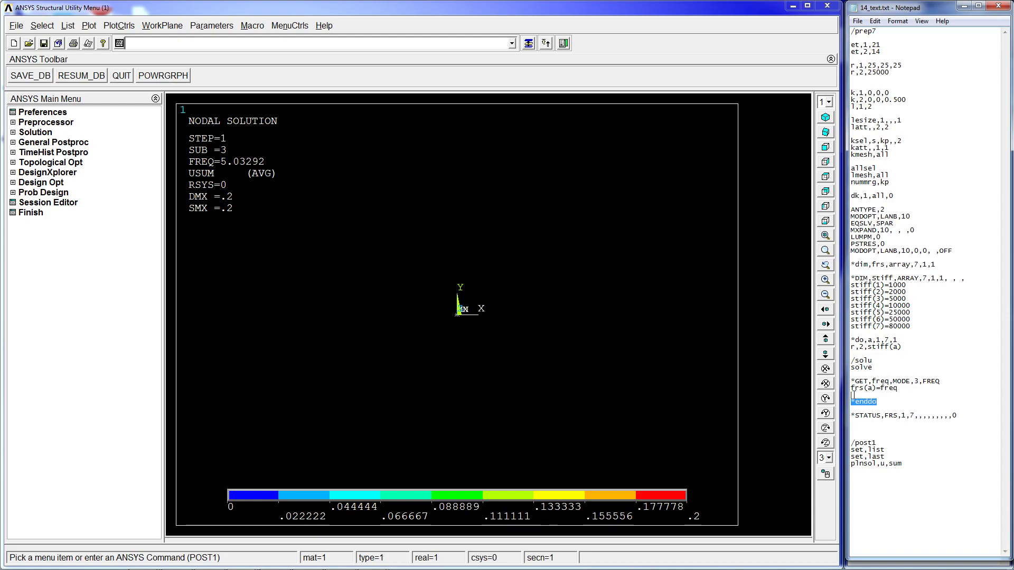
drag(863, 334, 902, 403)
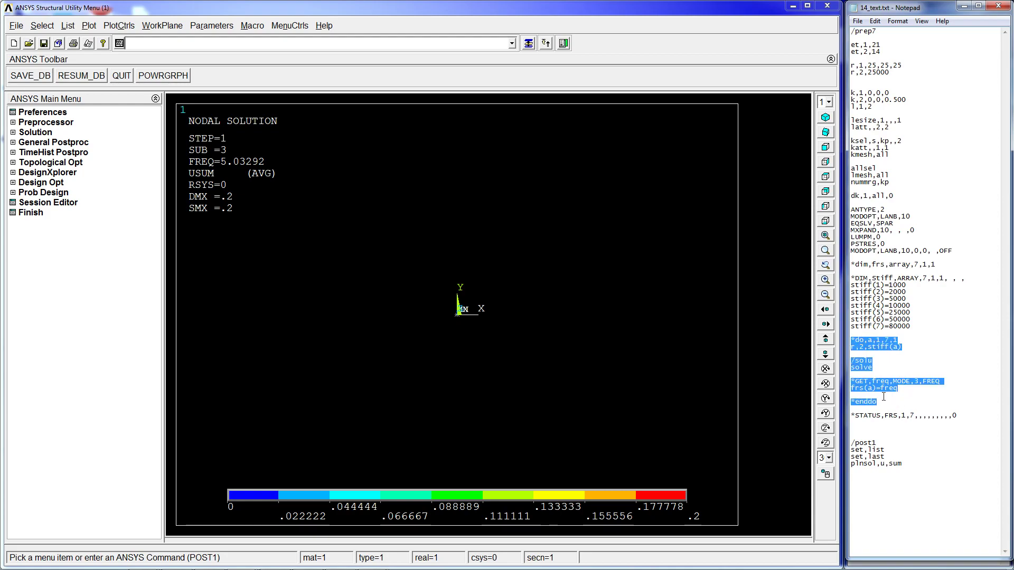
click(882, 352)
mouse_move(868, 339)
mouse_down()
mouse_move(900, 404)
mouse_move(853, 361)
mouse_move(852, 342)
mouse_up()
click(897, 403)
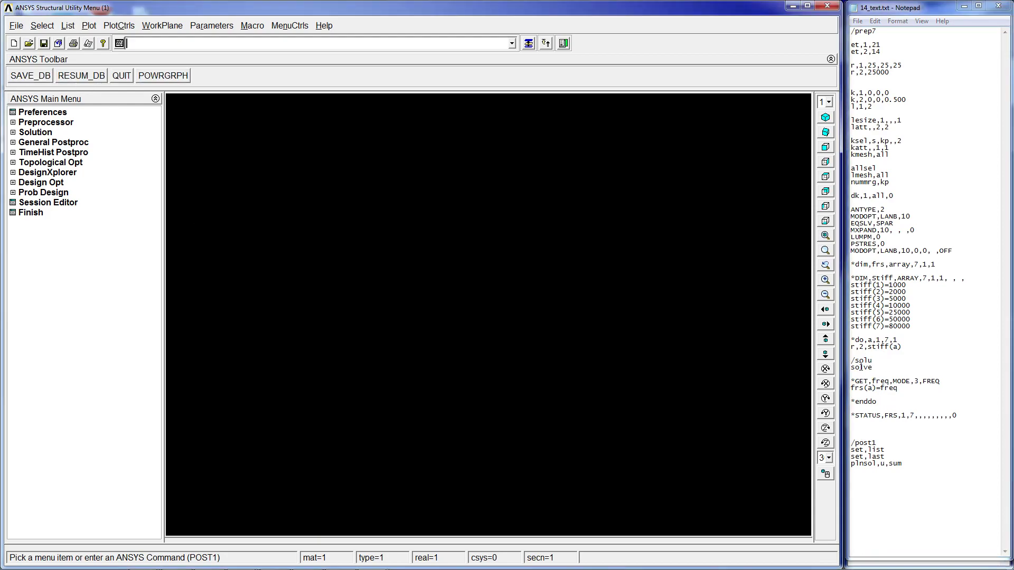
Run the commands of 14_text.txt from /prep7 through *enddo in ANSYS, and dismiss the solution note.
drag(894, 407, 782, 2)
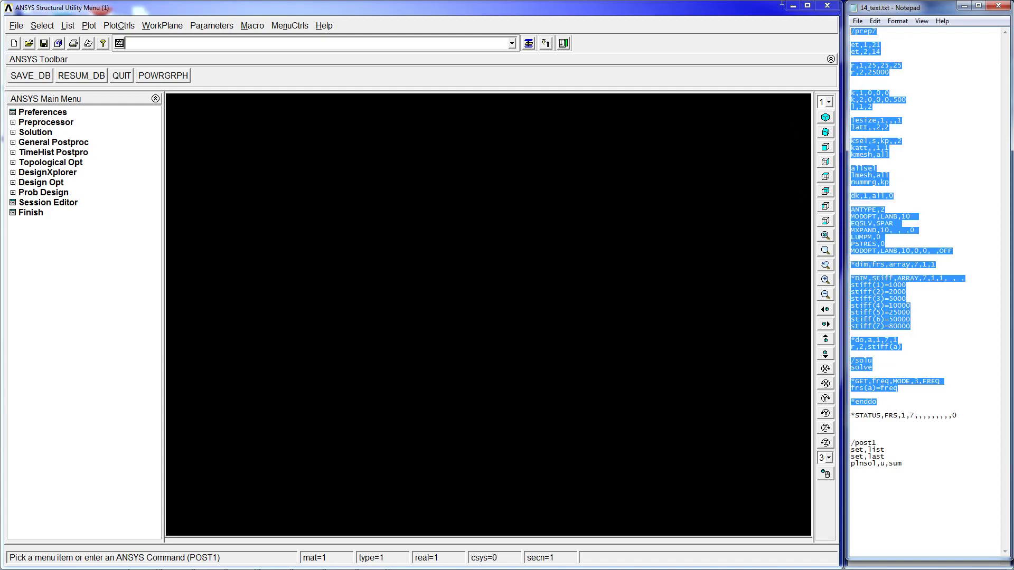
right_click(911, 116)
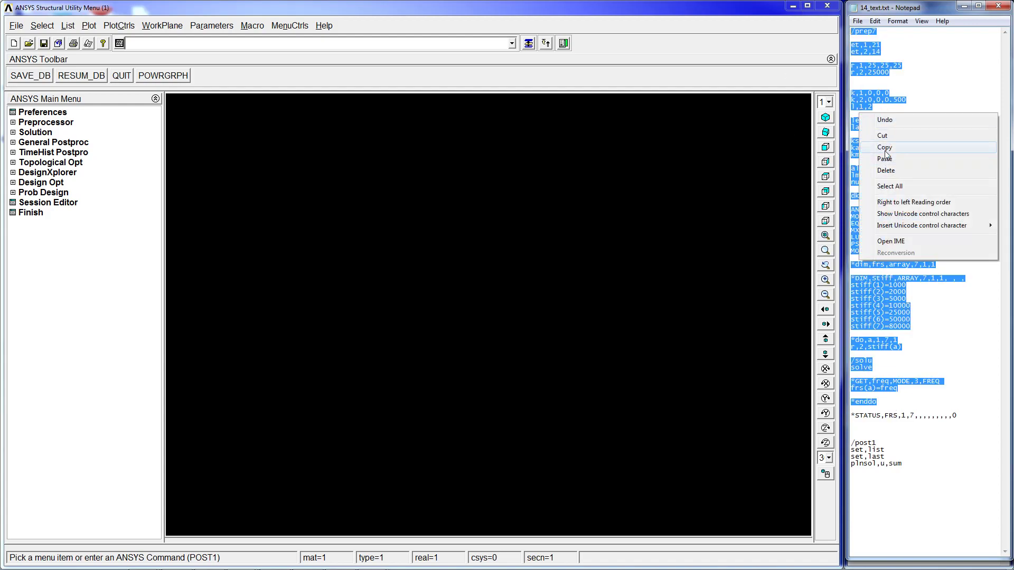
click(901, 159)
click(373, 45)
key(ctrl+v)
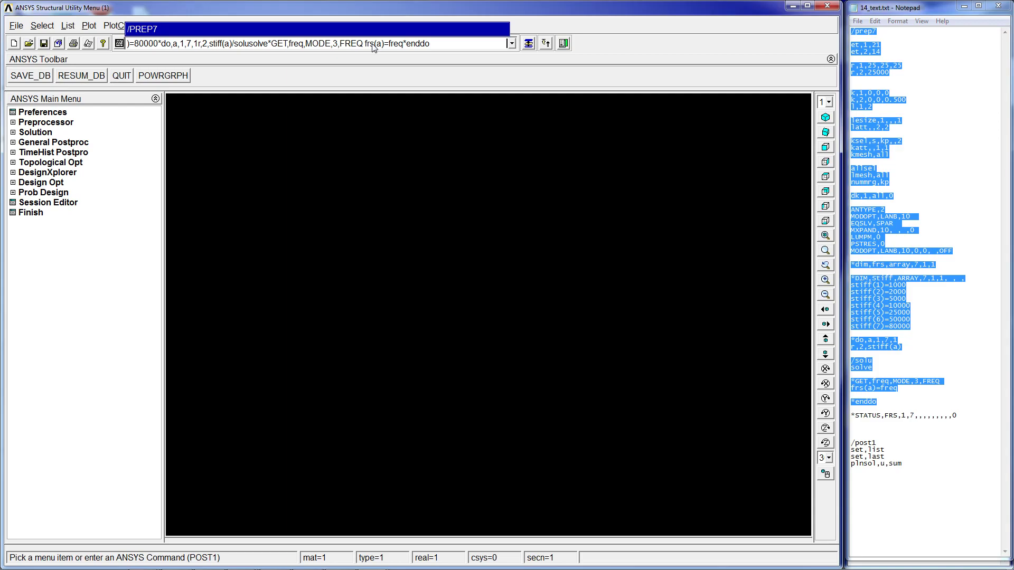
key(Return)
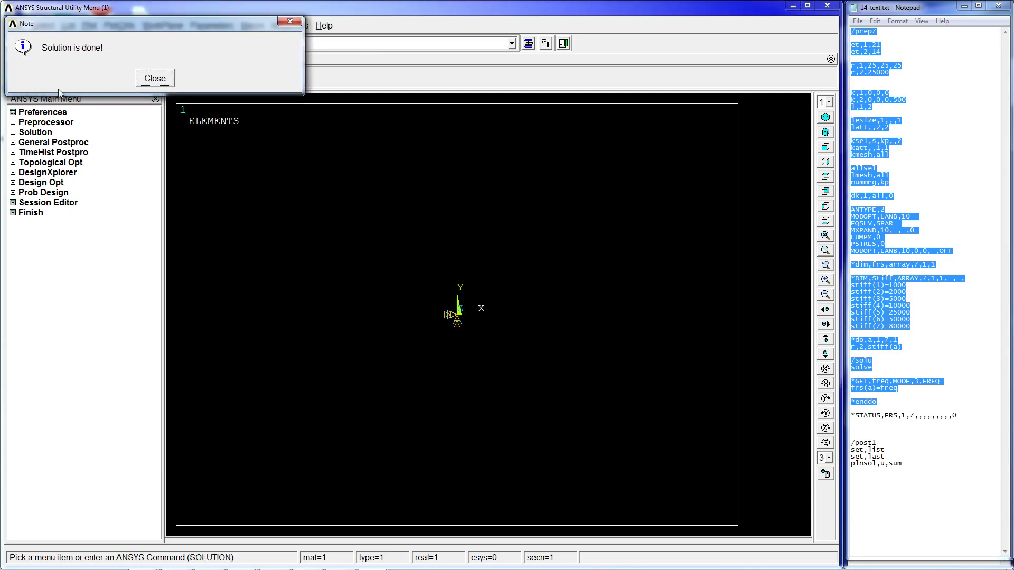
click(156, 74)
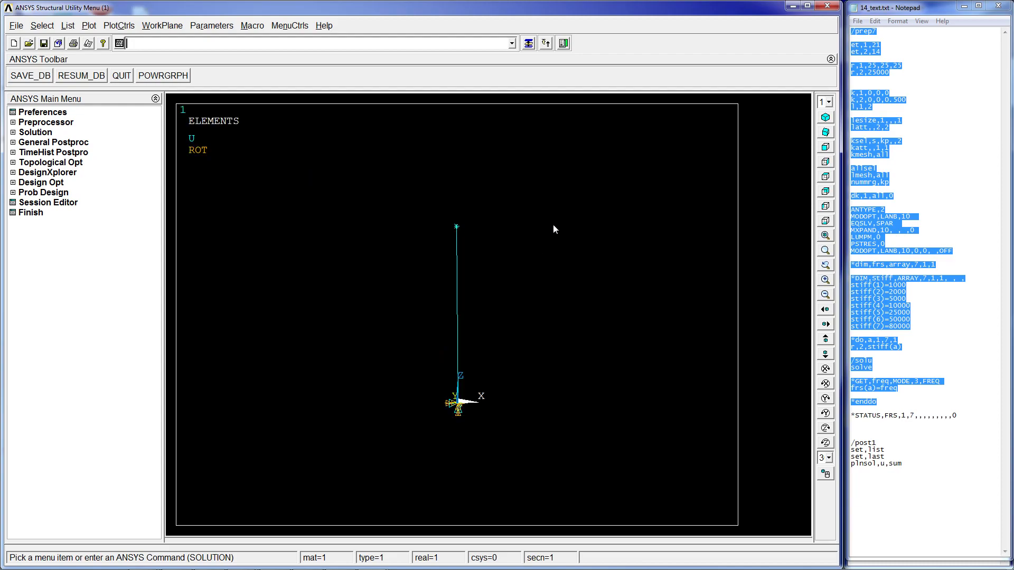
Inspect the frequencies stored in the FRS array, and close the array windows.
click(224, 29)
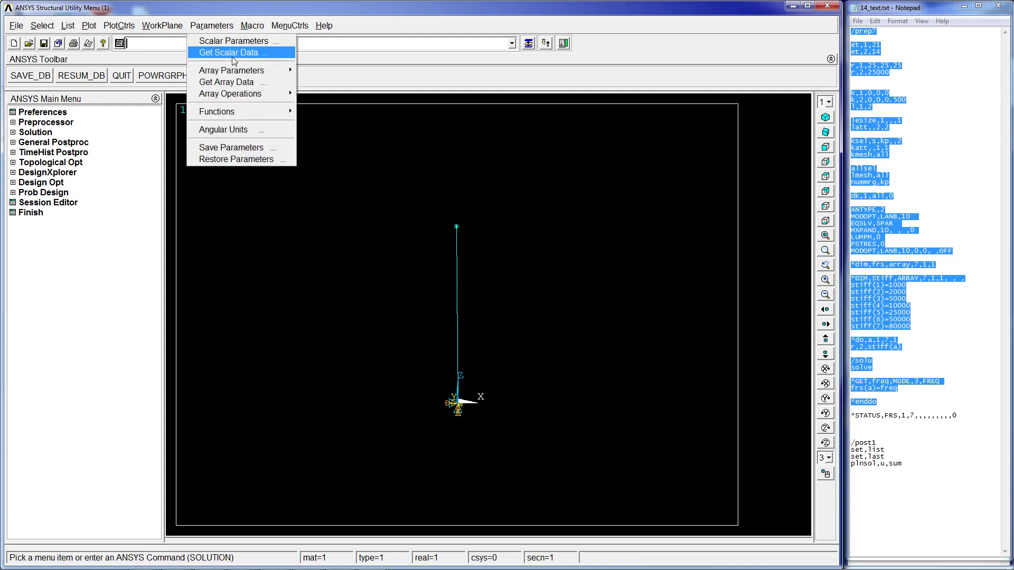
mouse_move(243, 71)
click(322, 70)
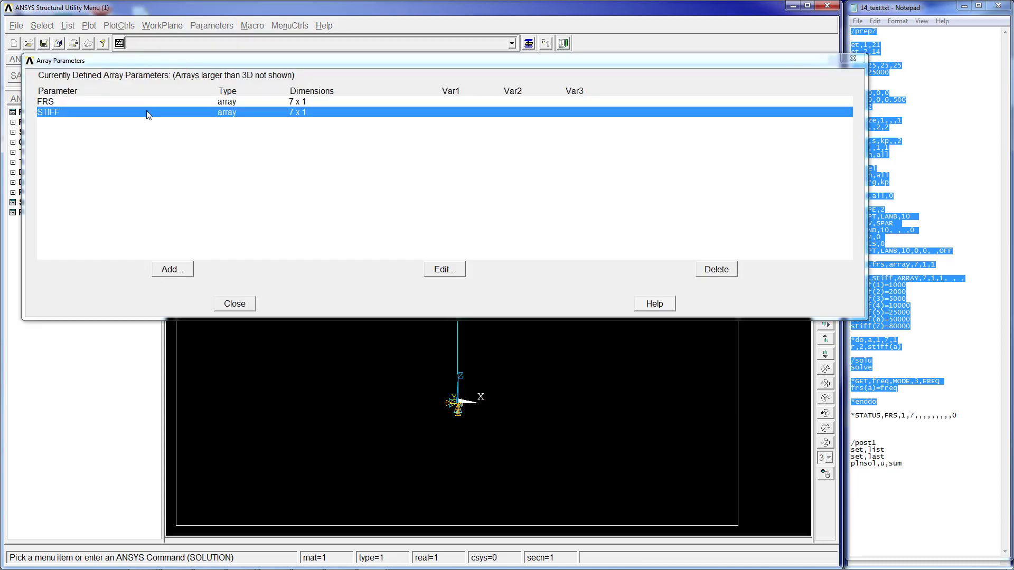
click(147, 100)
click(444, 270)
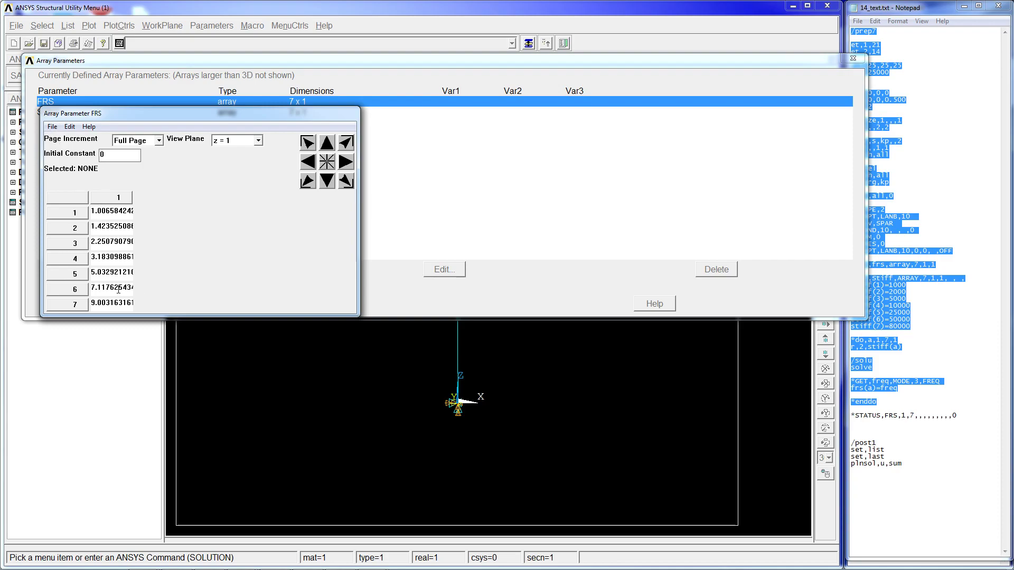
drag(115, 214, 106, 214)
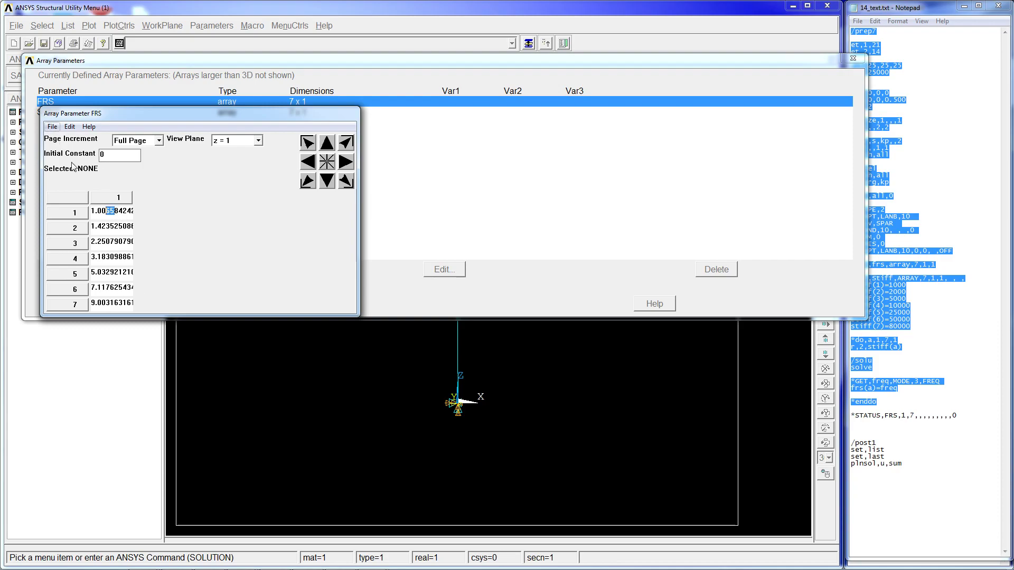
click(52, 127)
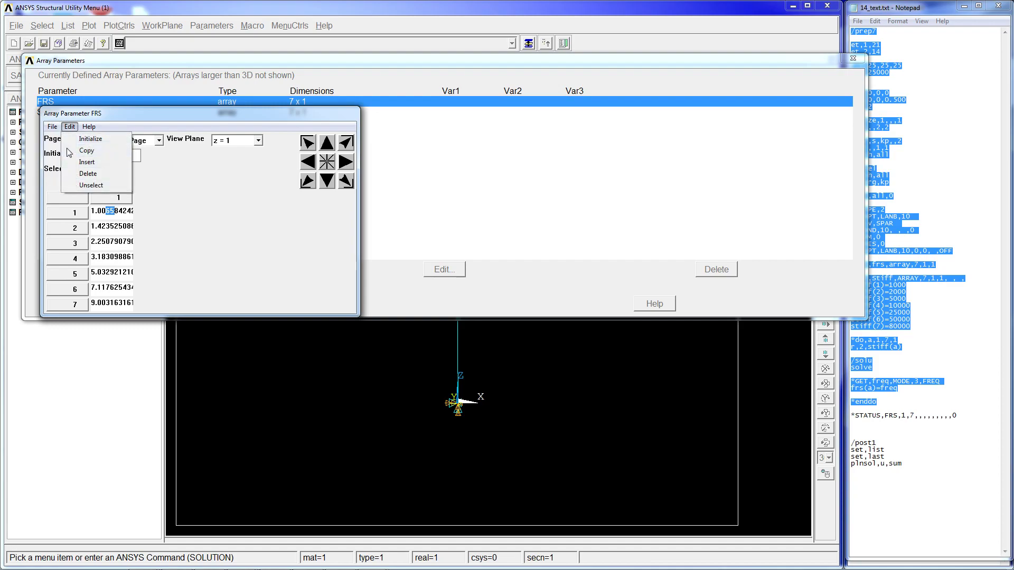
click(67, 174)
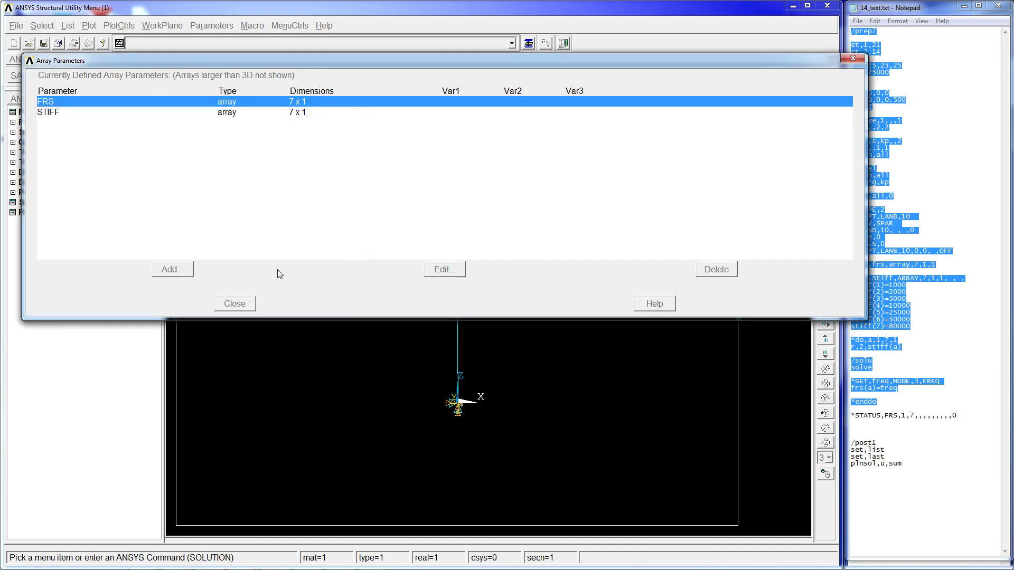
click(248, 305)
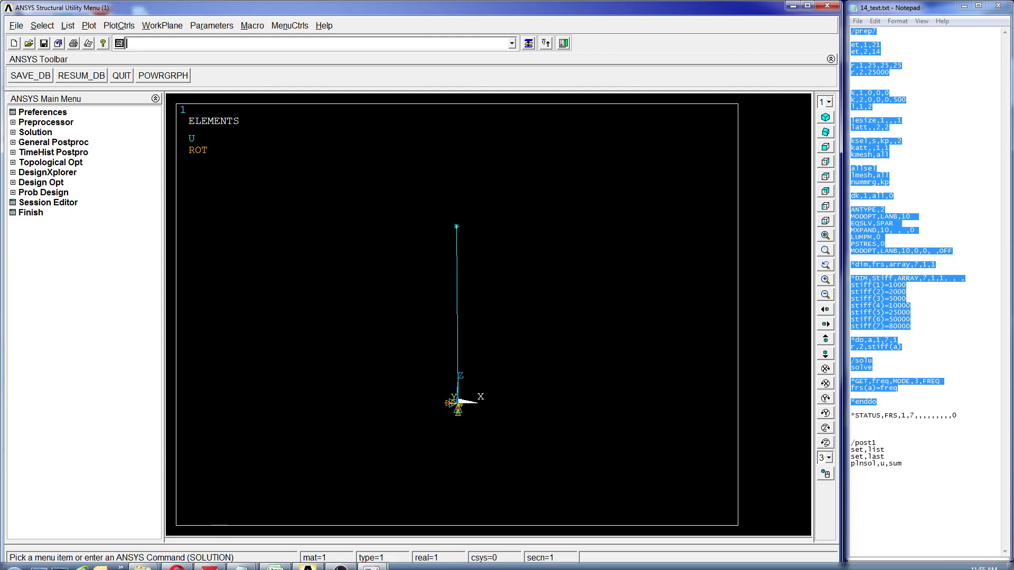
Switch to the Excel workbook Book1 with the frequency charts, restore its window to a smaller size and move it aside.
click(273, 559)
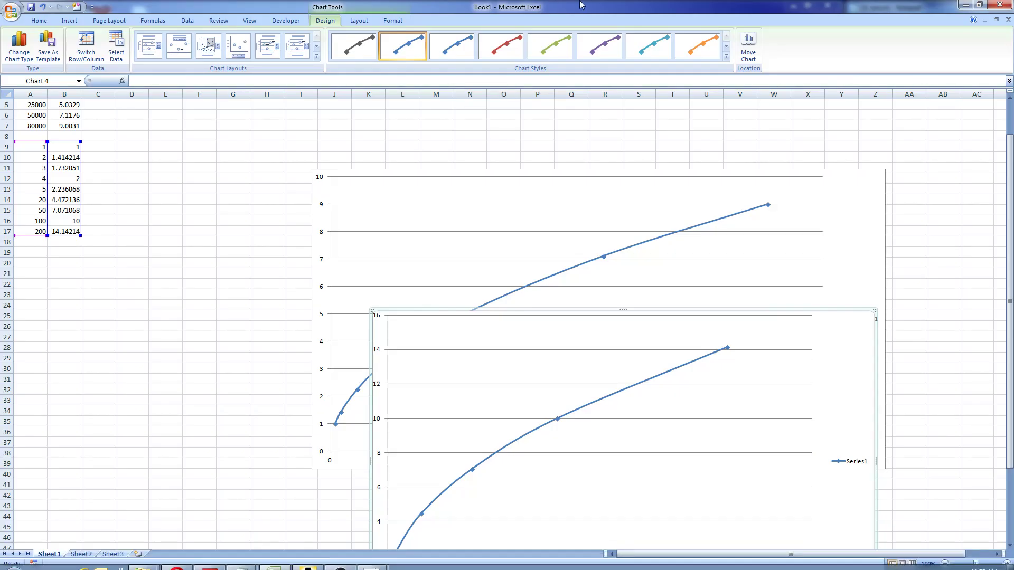
double_click(632, 11)
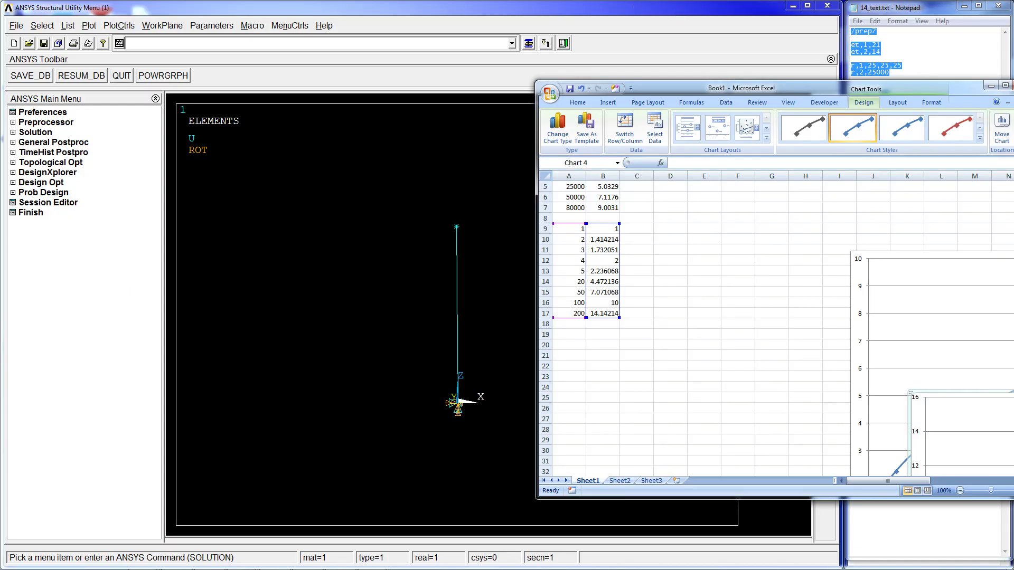
drag(810, 89, 1013, 126)
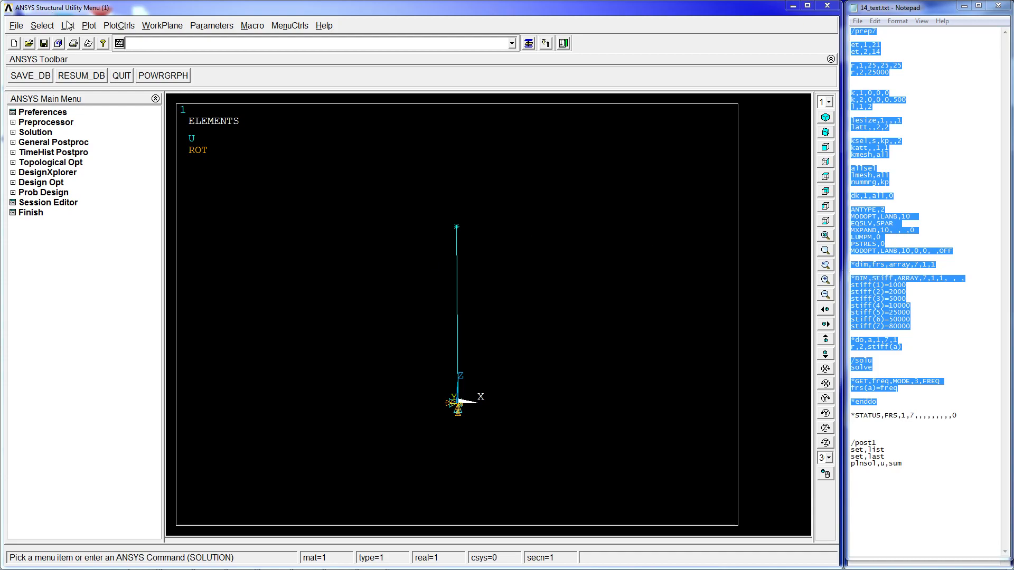
Plot the array parameters with stiff as the X-axis array and frs as the Y-axis array.
click(89, 30)
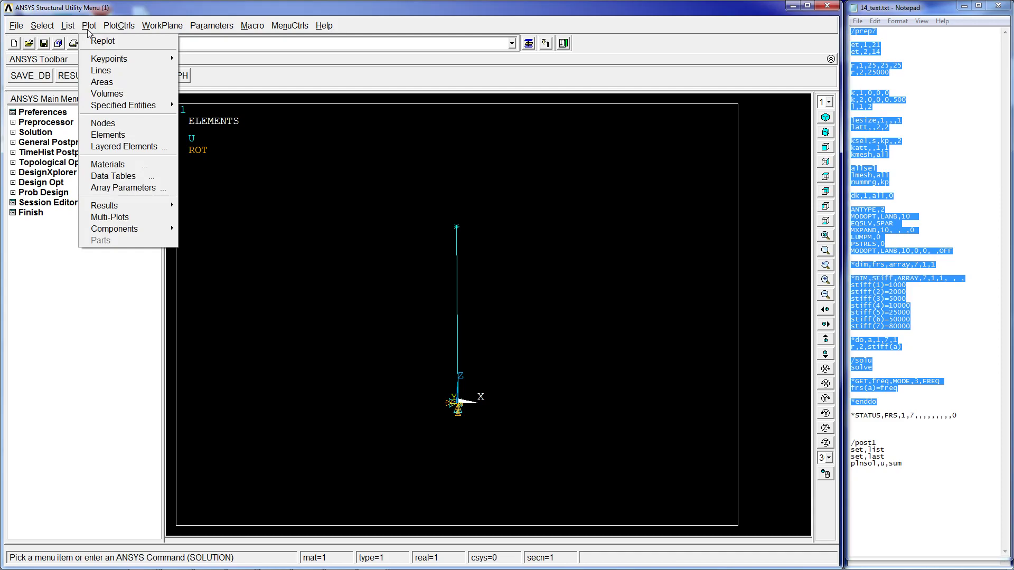
click(124, 188)
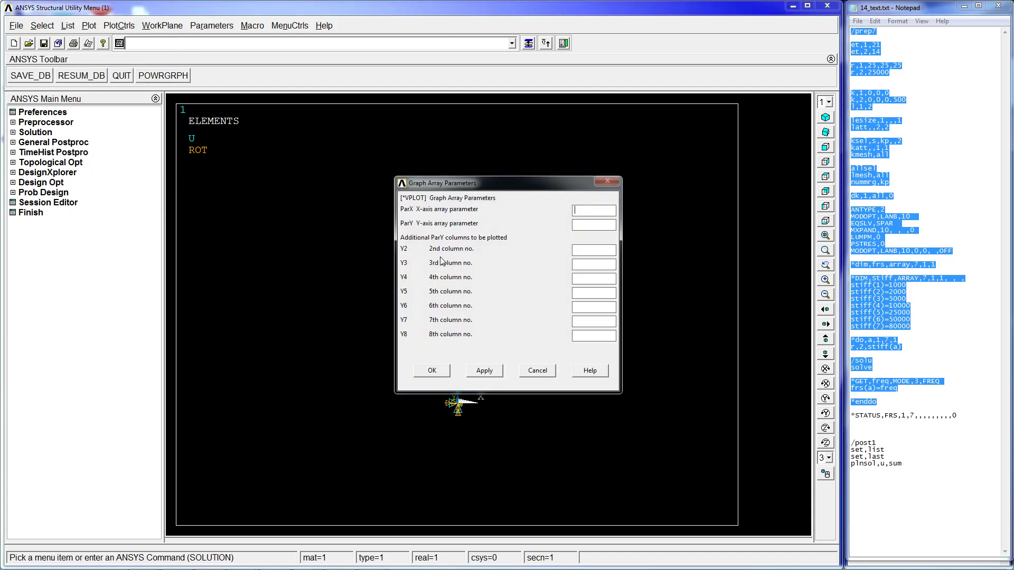
click(580, 212)
text(stiff)
click(436, 374)
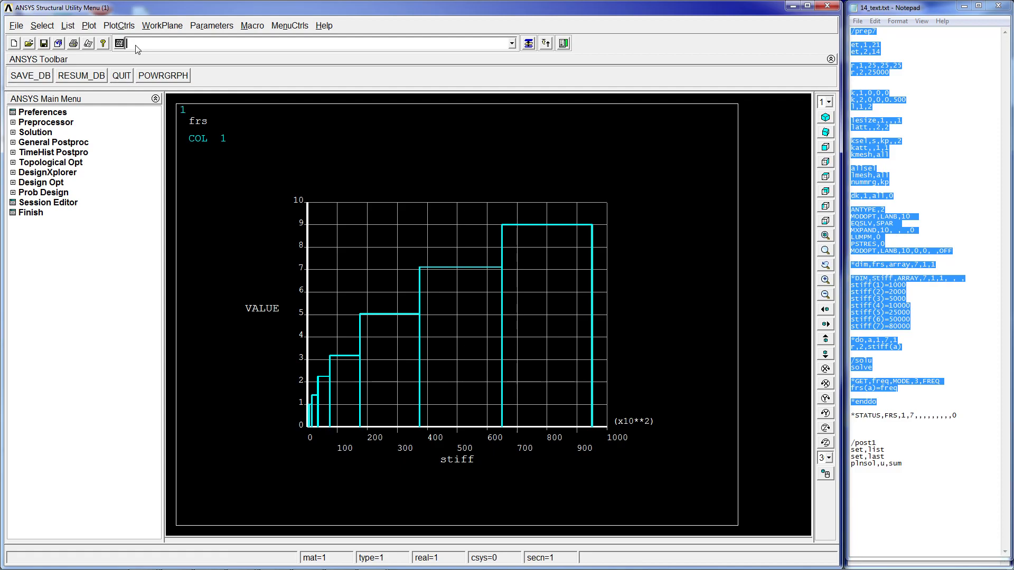
List the status of the FRS array parameter for rows 1 to 7, and highlight the listed locations and values.
click(76, 26)
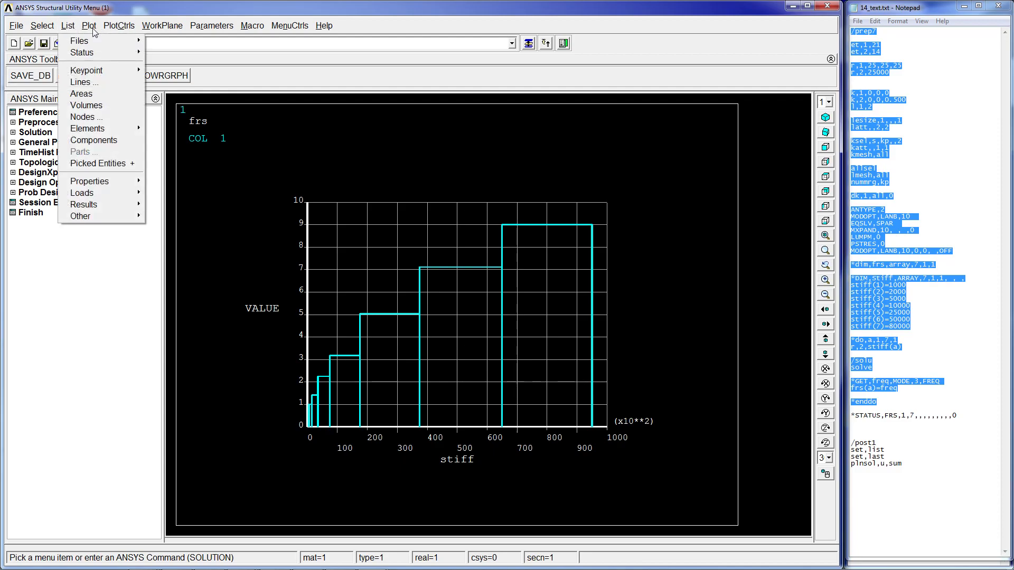
mouse_move(106, 217)
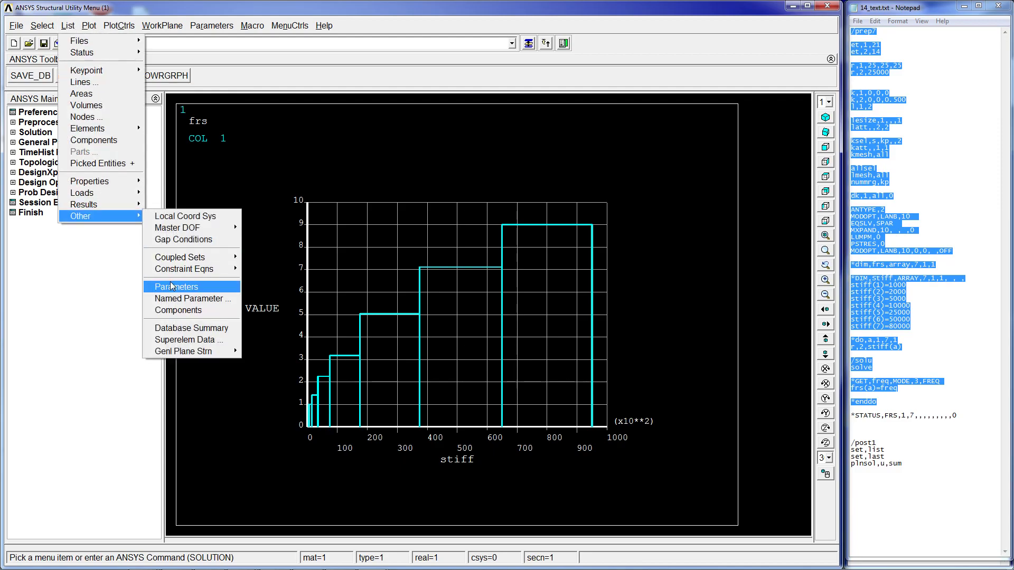
click(205, 299)
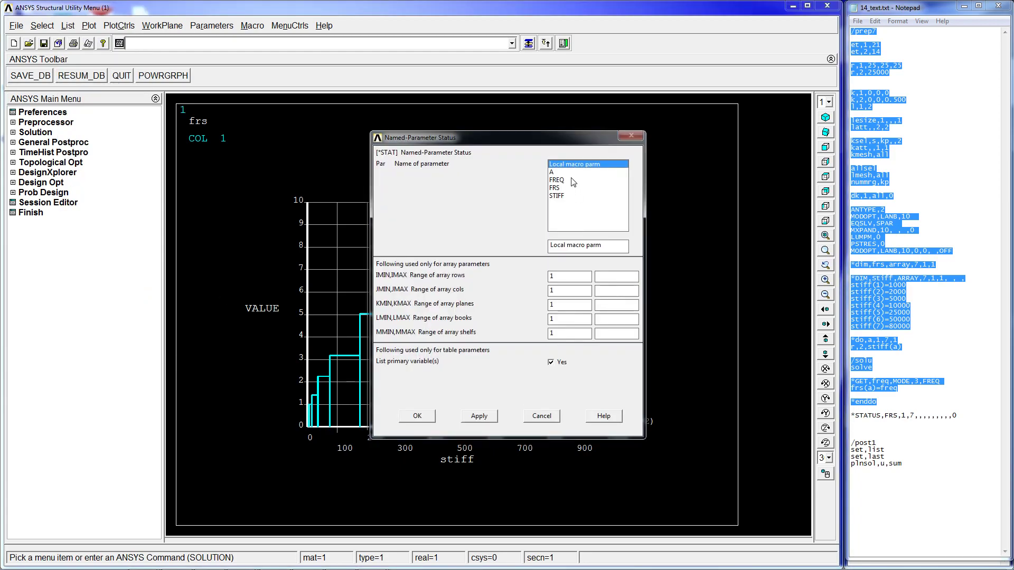
click(572, 180)
click(572, 188)
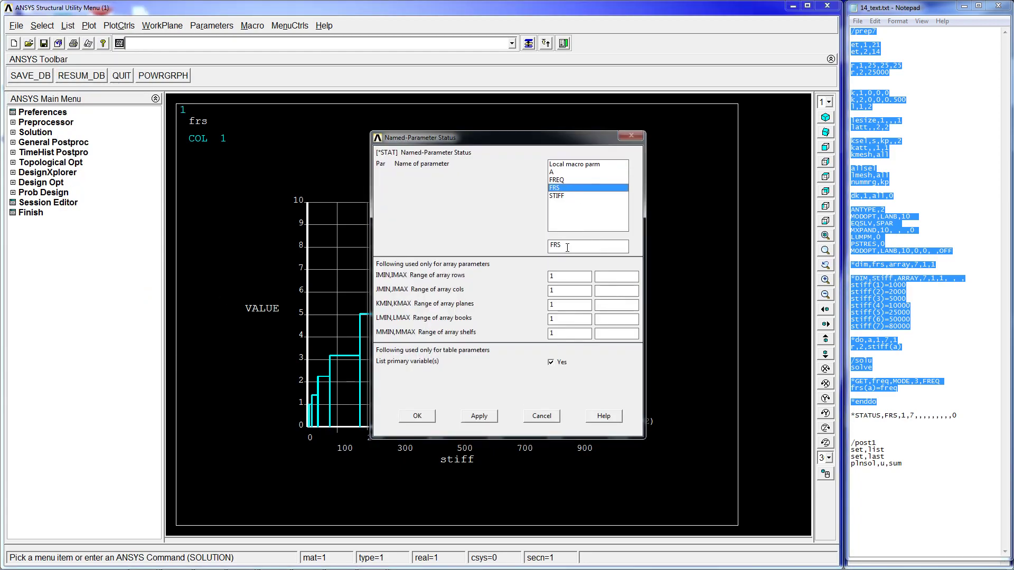
double_click(566, 290)
key(BackSpace)
key(BackSpace)
text(7)
click(418, 415)
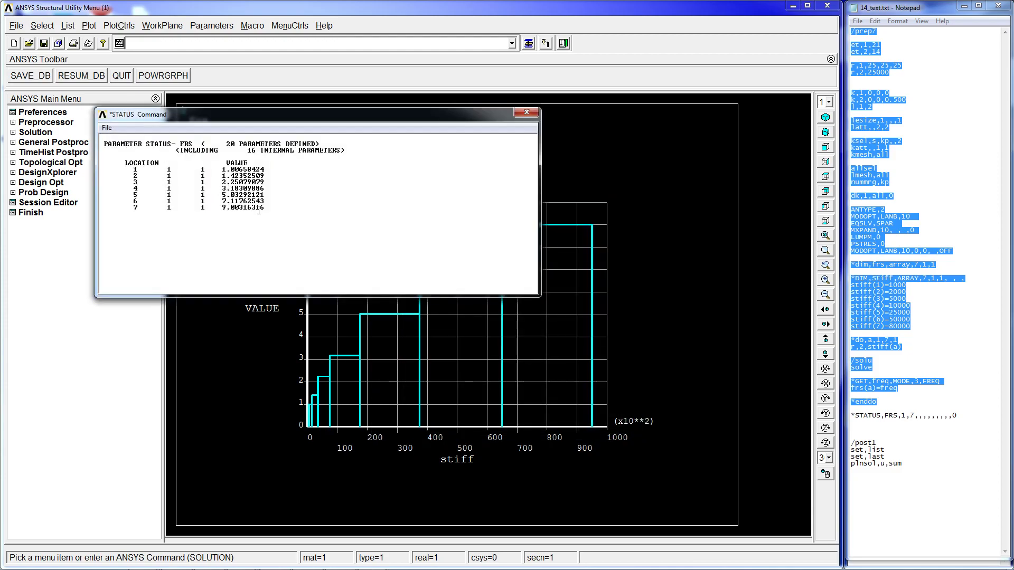
drag(268, 210, 109, 166)
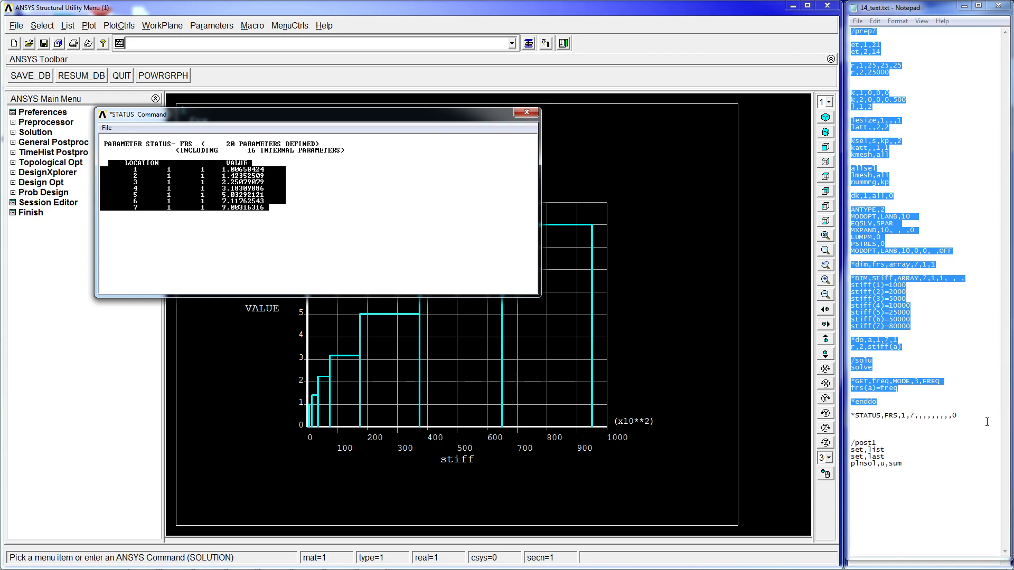
Close the array listing and run the *STATUS,FRS,1,7 command line from 14_text.txt in ANSYS.
click(957, 422)
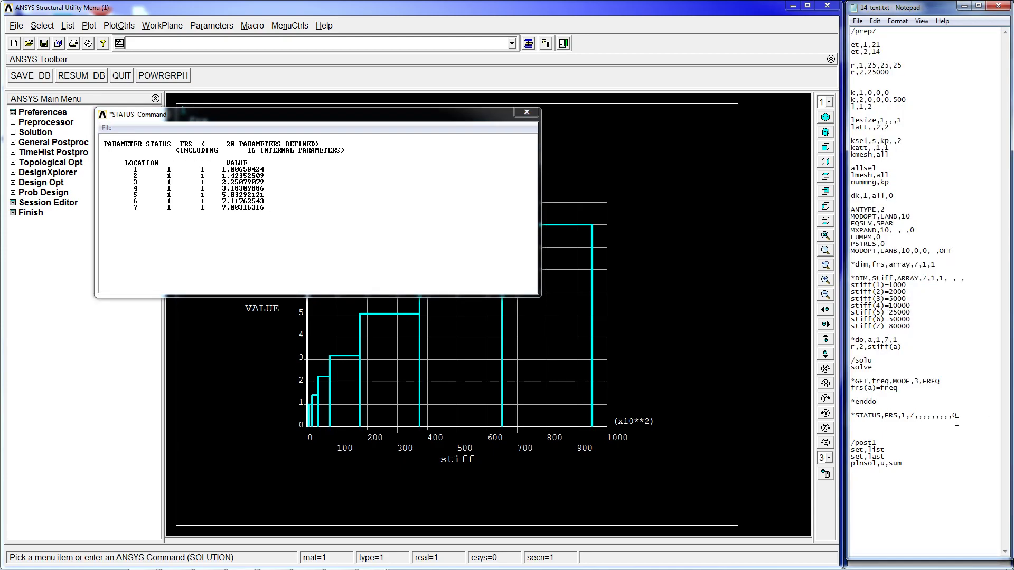
drag(961, 418, 837, 416)
key(ctrl+c)
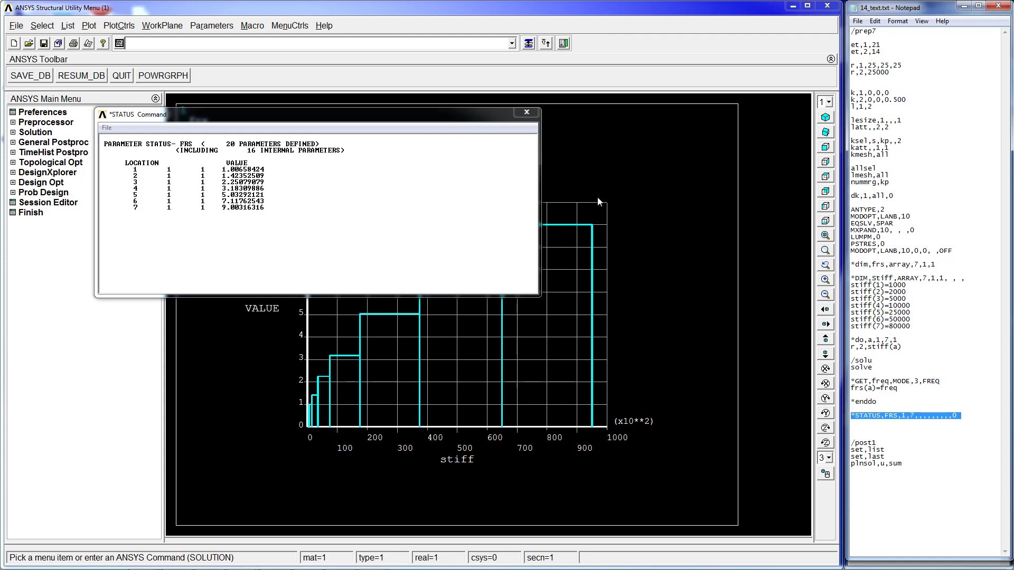
click(527, 113)
key(ctrl+v)
key(Return)
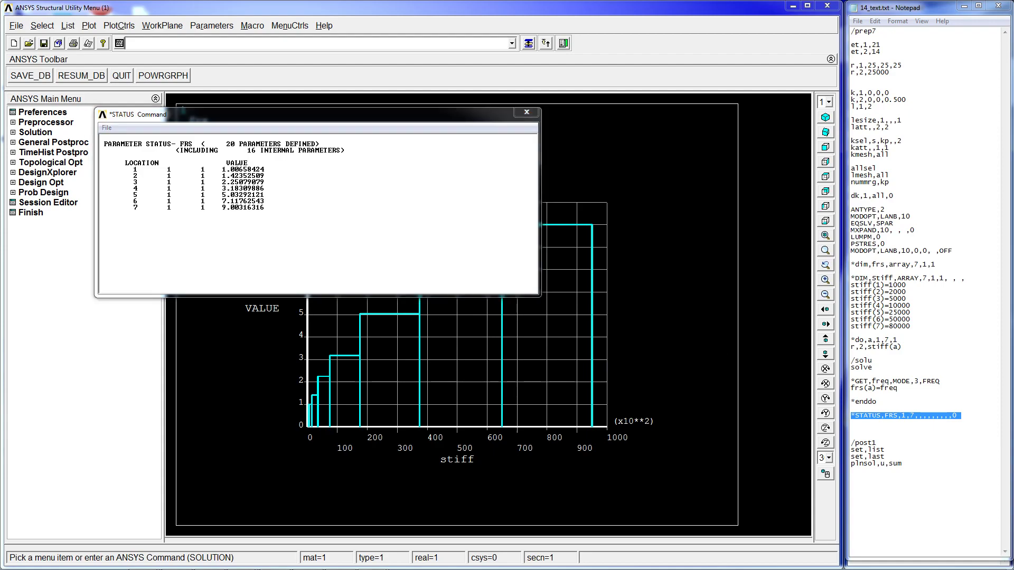
Switch to the Excel workbook Book1 and compare the stiffness values in A1:A7 with the stiff(1) to stiff(7) lines in 14_text.txt.
drag(1013, 417, 343, 64)
click(437, 248)
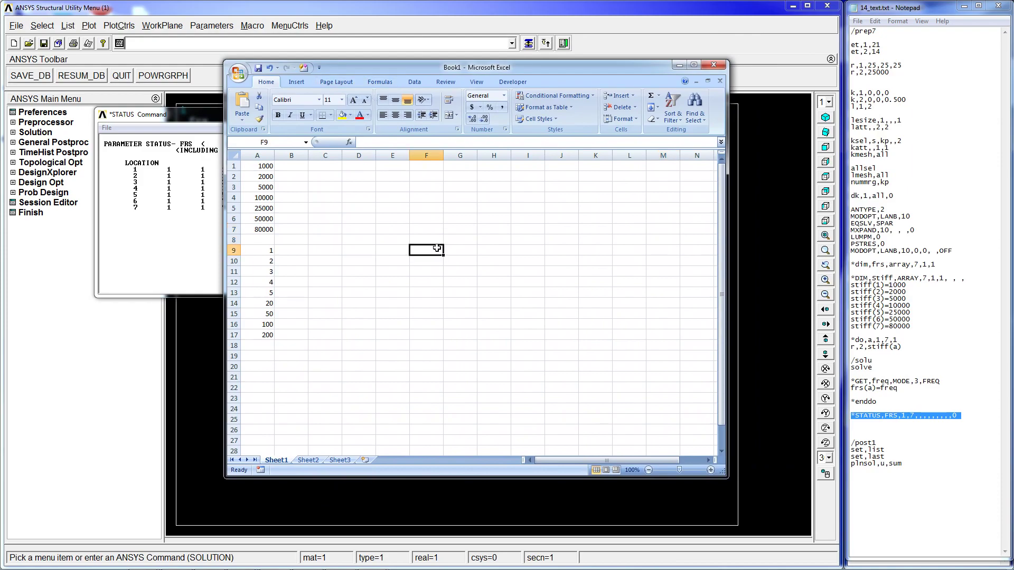
click(929, 399)
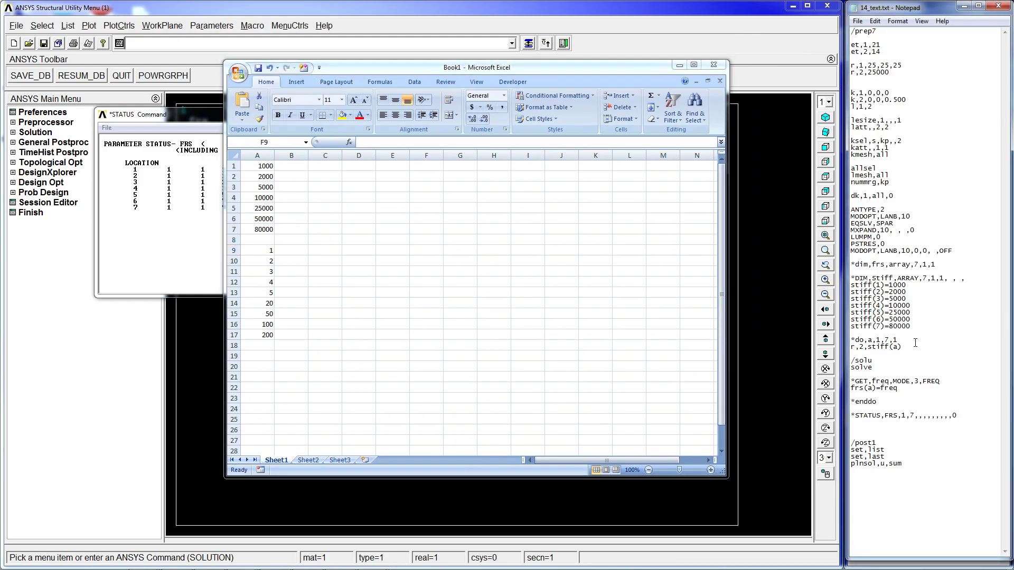
click(265, 169)
drag(263, 167, 260, 231)
drag(892, 285, 910, 326)
click(911, 326)
Move and narrow the FRS status window, and place the Book1 workbook window beside it so both are readable.
click(163, 122)
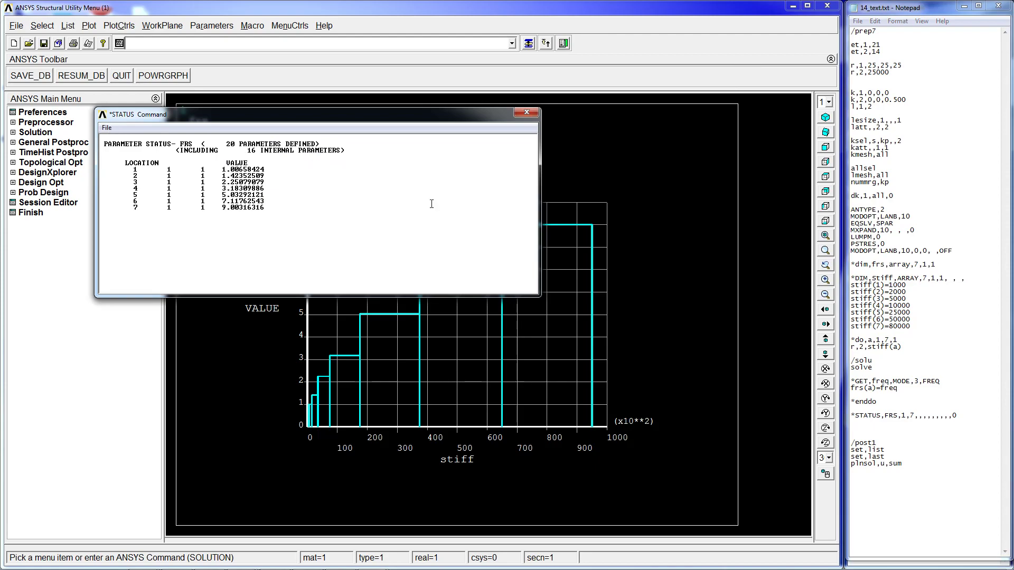
click(276, 557)
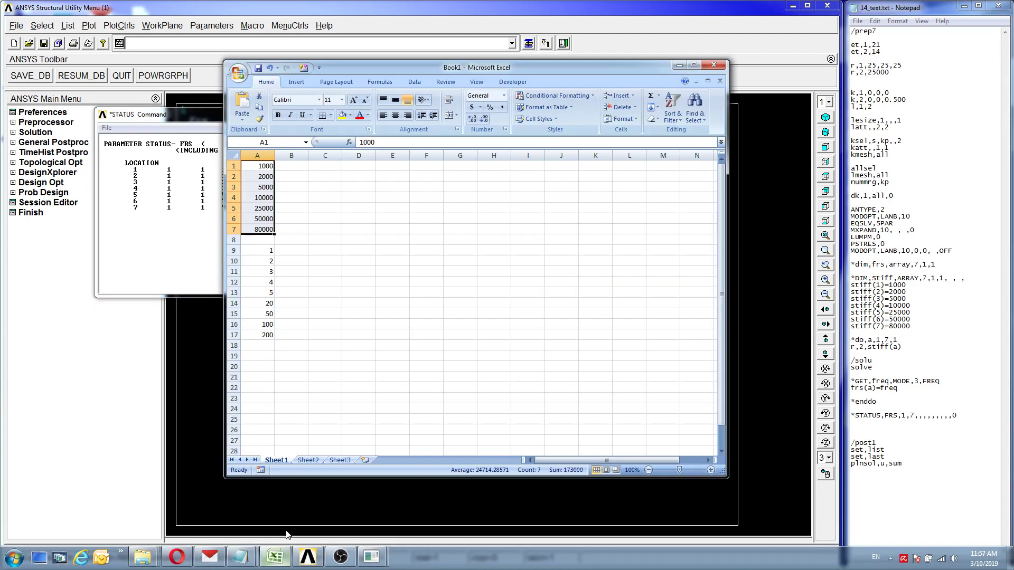
drag(153, 120, 120, 185)
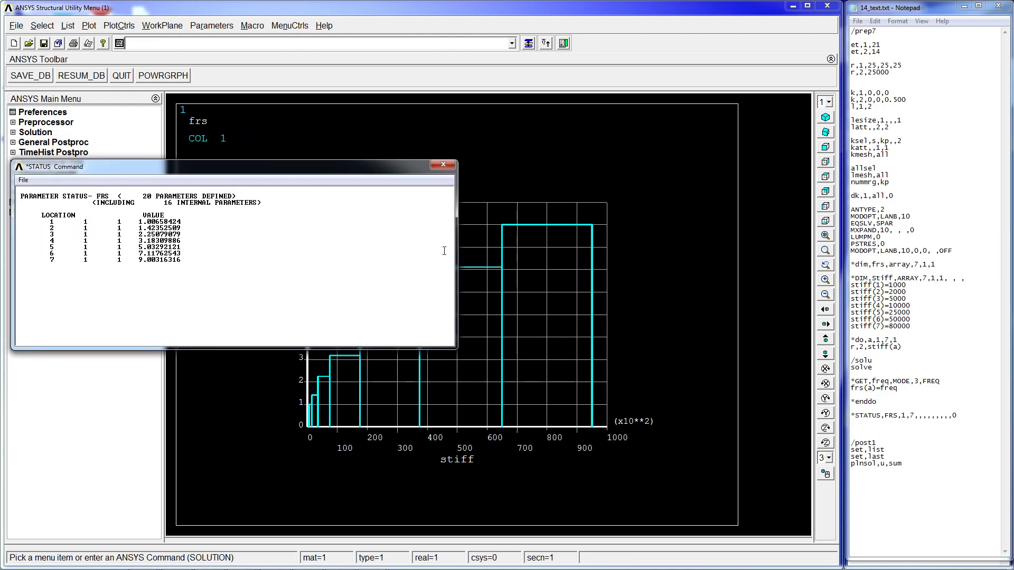
drag(454, 246, 252, 256)
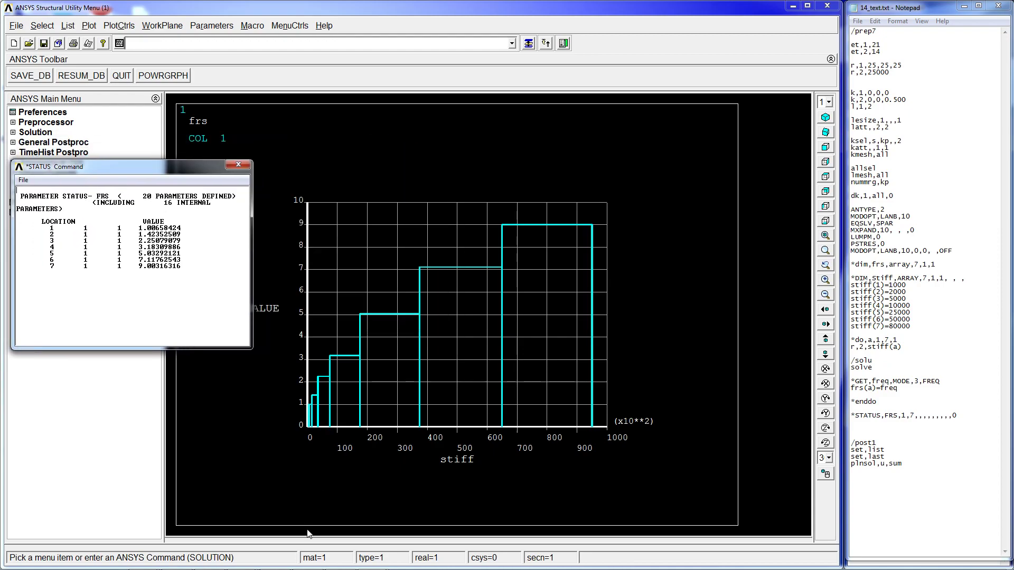
click(275, 557)
drag(363, 63, 424, 82)
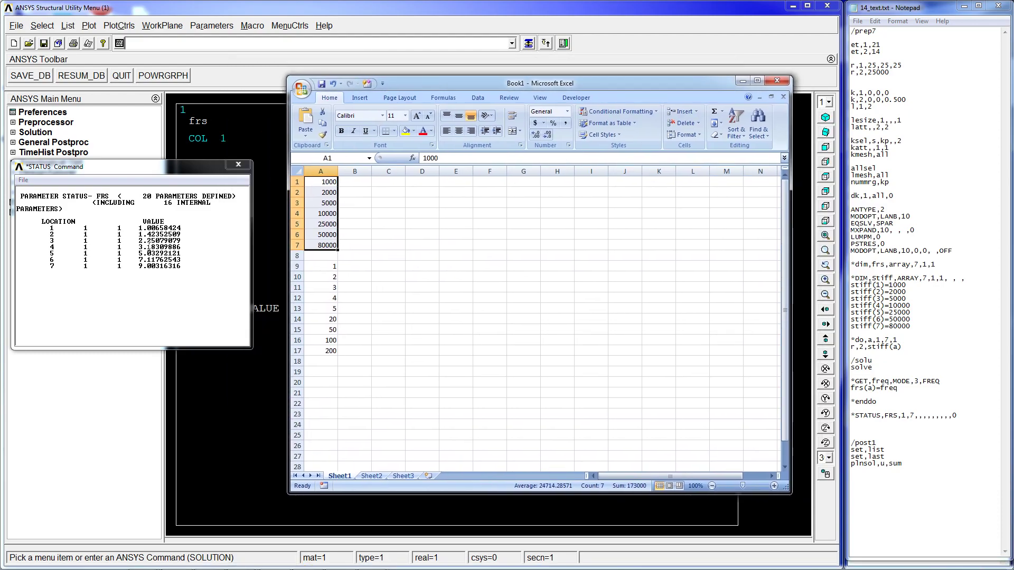
Enter the frequencies 1.006, 1.4235, 2.2507, 3.183, 5.0329, 7.1176 and 9.0031 in cells B1 to B7.
click(355, 181)
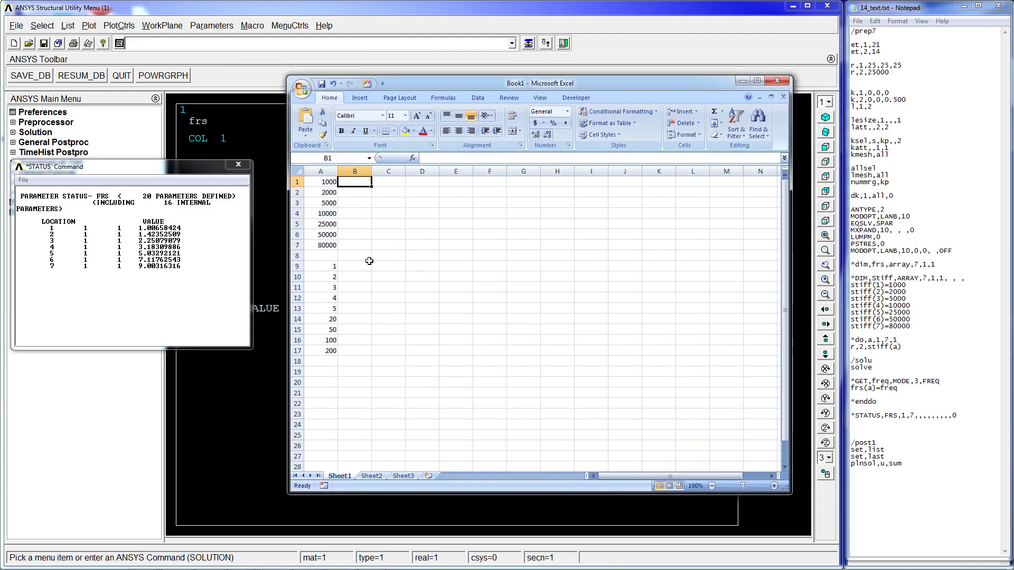
text(1.006)
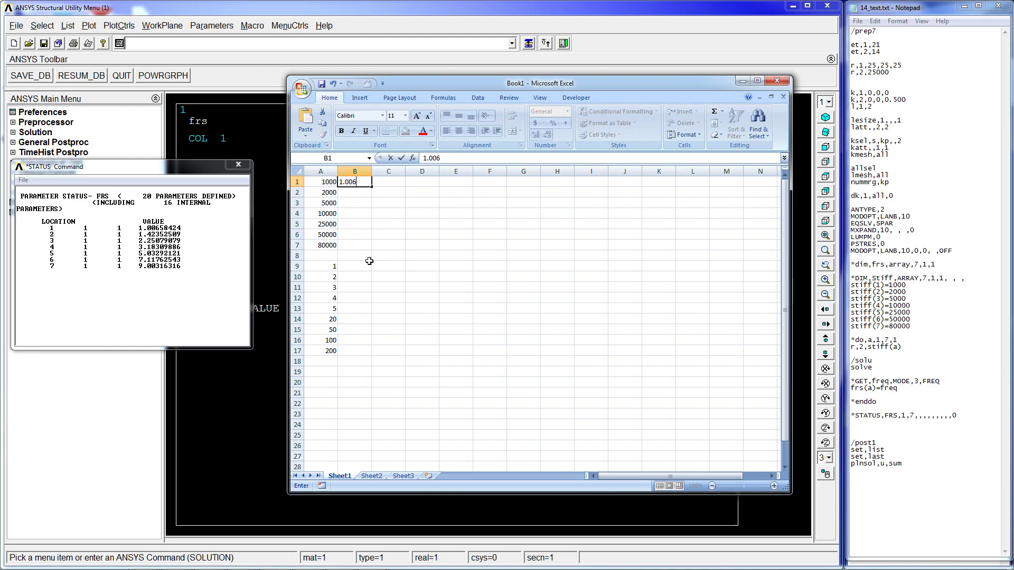
key(Return)
text(1.4235)
key(Return)
text(2.2507)
key(Return)
text(5.0)
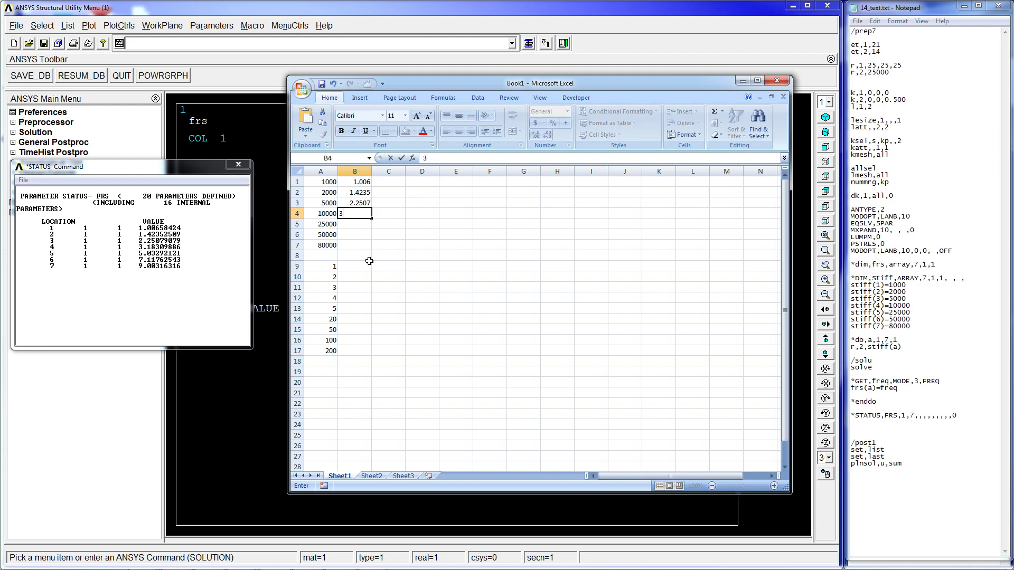
text(3)
key(Return)
text(5.0329)
key(Return)
text(7.1176)
key(Return)
text(9)
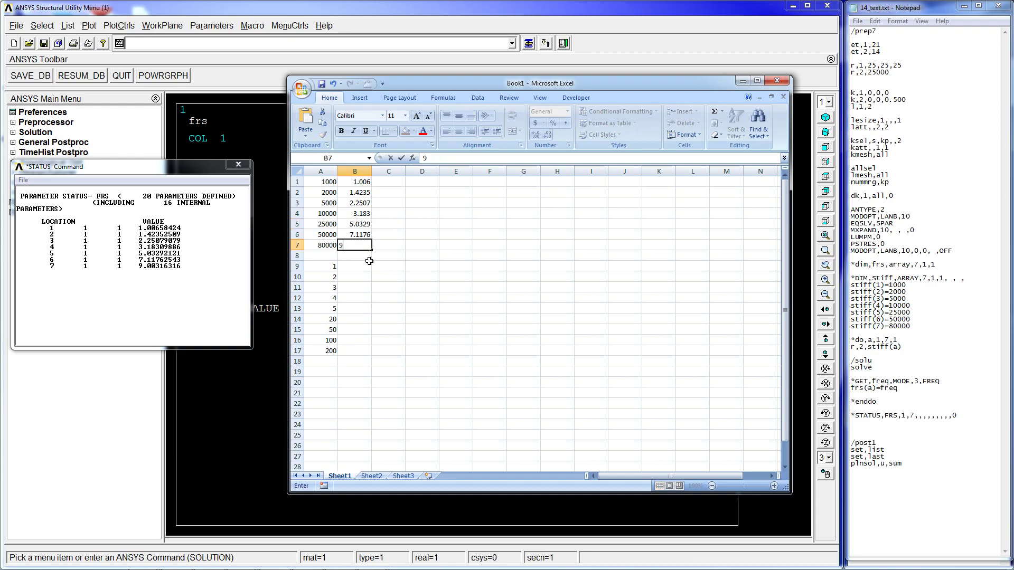
text(31)
key(Return)
Maximize the workbook and insert a scatter chart with smooth lines and markers from the data in A1:B7.
click(328, 191)
click(330, 189)
click(332, 181)
double_click(442, 83)
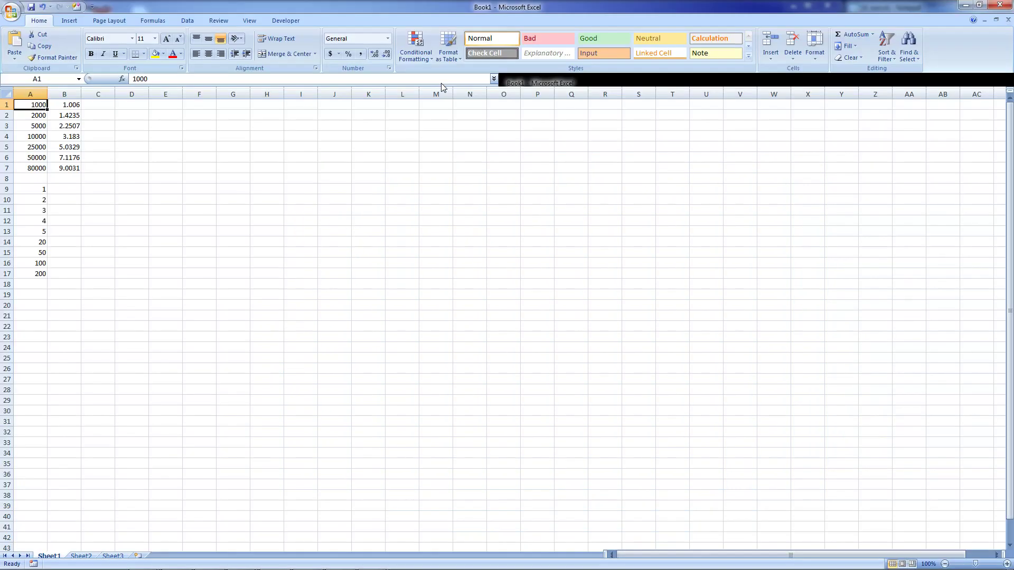
click(197, 20)
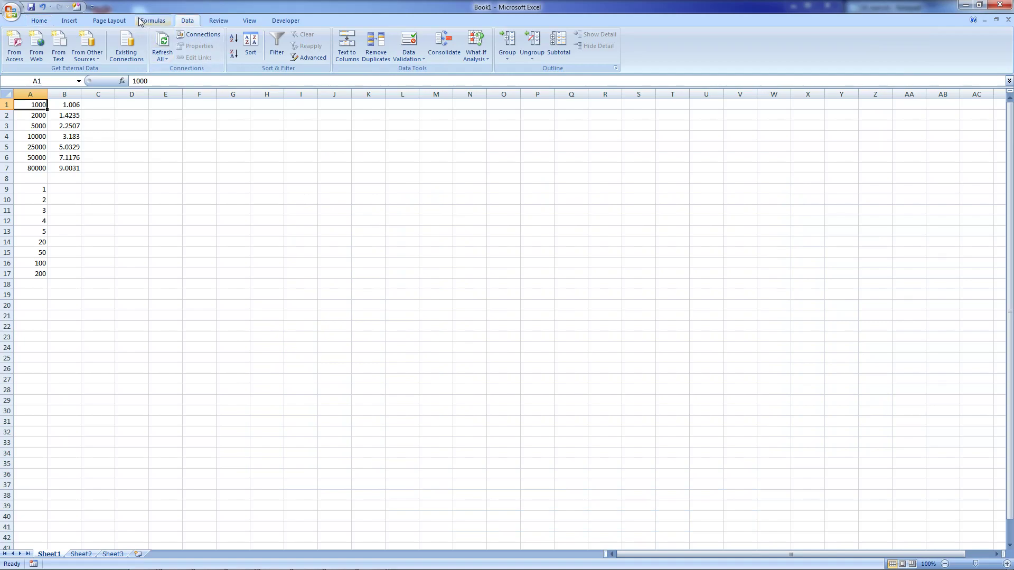
click(69, 21)
click(283, 53)
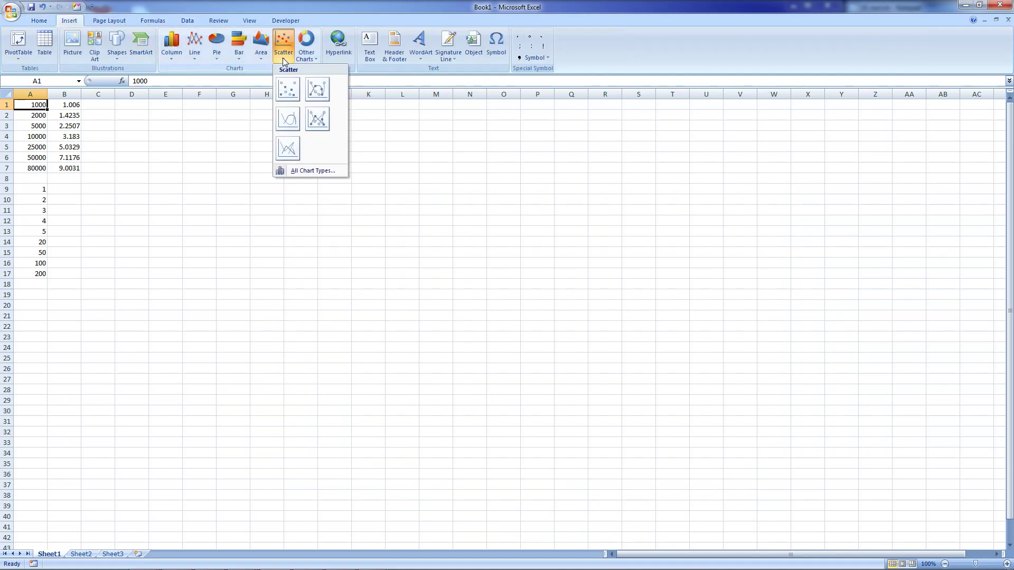
click(315, 91)
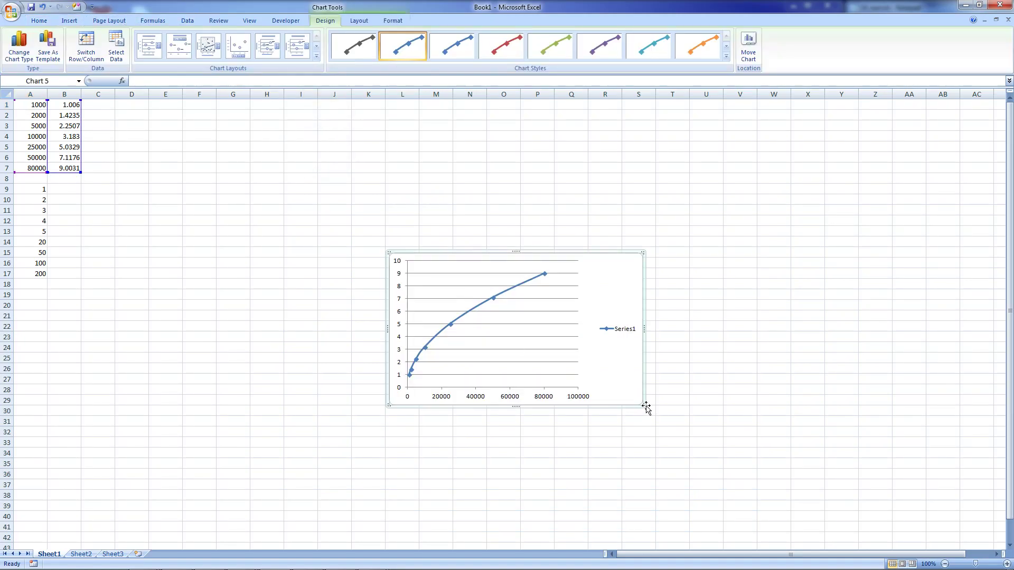
Enlarge the frequency-stiffness scatter chart and shift it away from the data columns.
drag(646, 406, 775, 514)
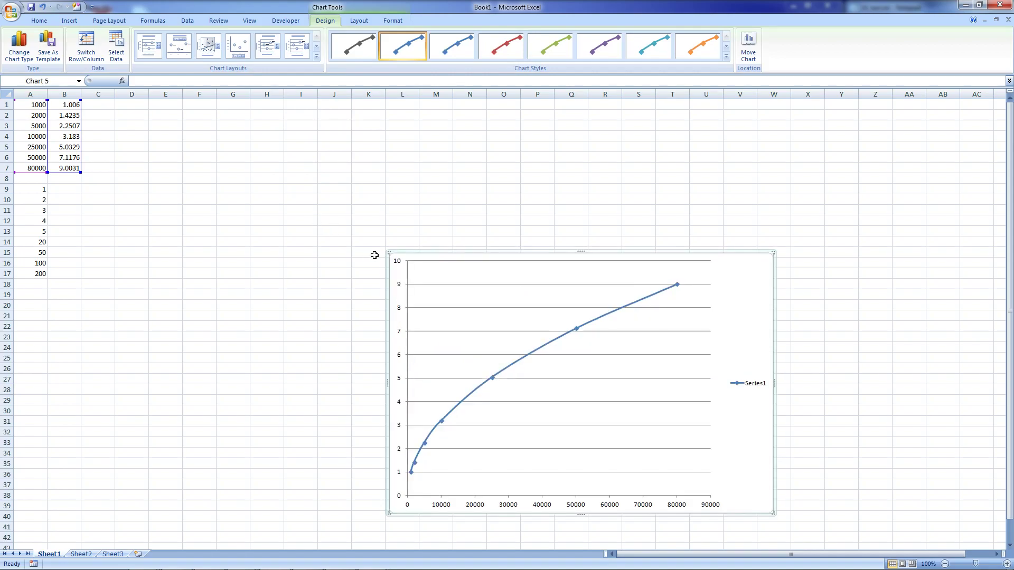
drag(389, 253, 197, 157)
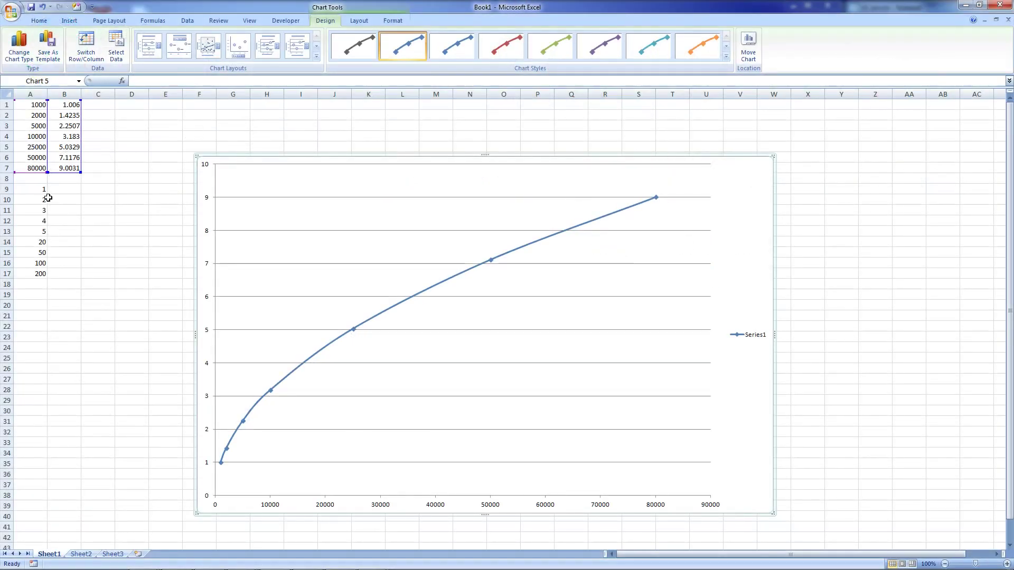
click(45, 199)
click(39, 188)
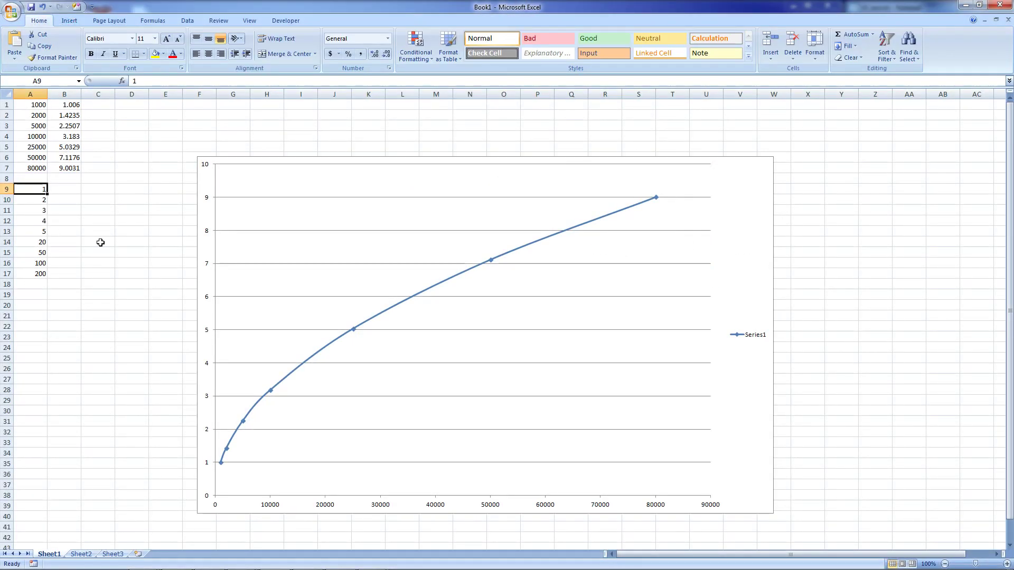
click(708, 182)
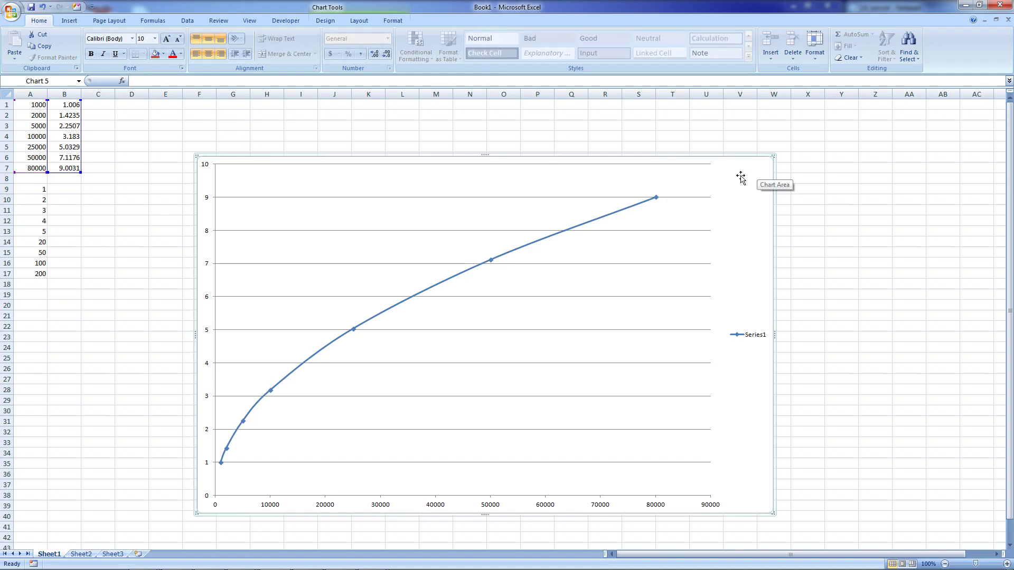
drag(754, 194, 799, 188)
Enter the formula =SQRT(A9) in cell B9 and fill it down to B17.
click(61, 187)
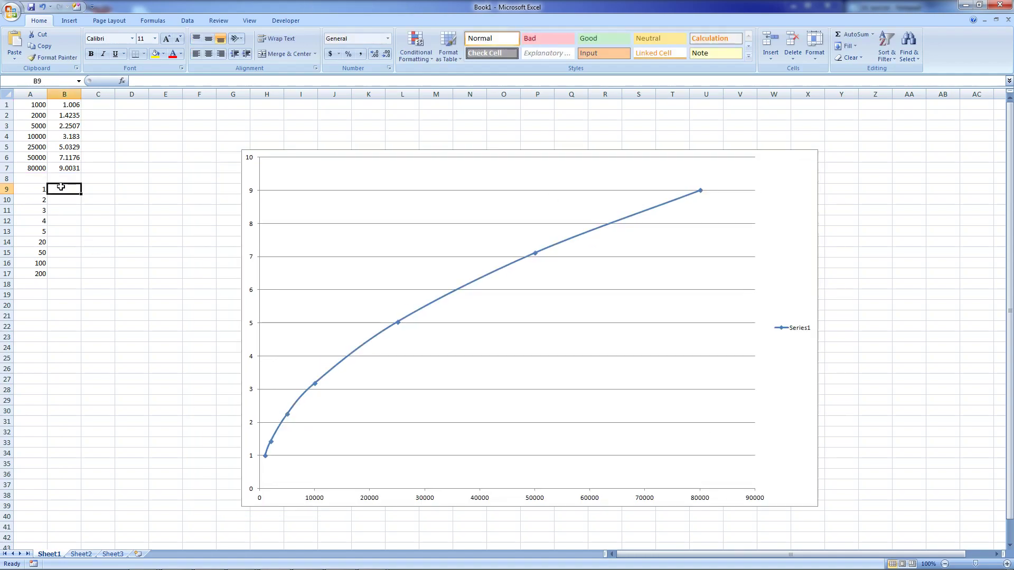
text(=sqrt()
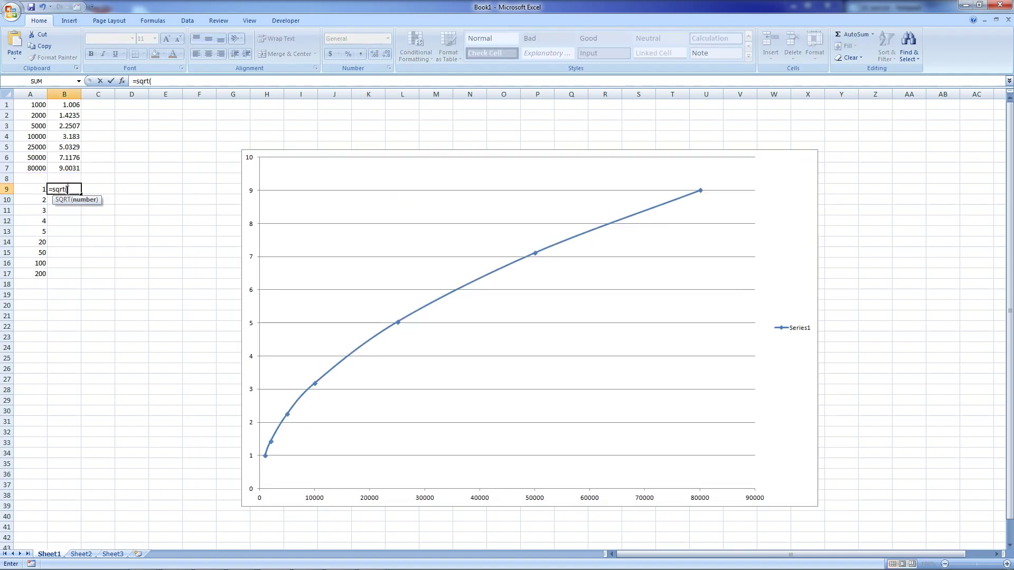
click(39, 189)
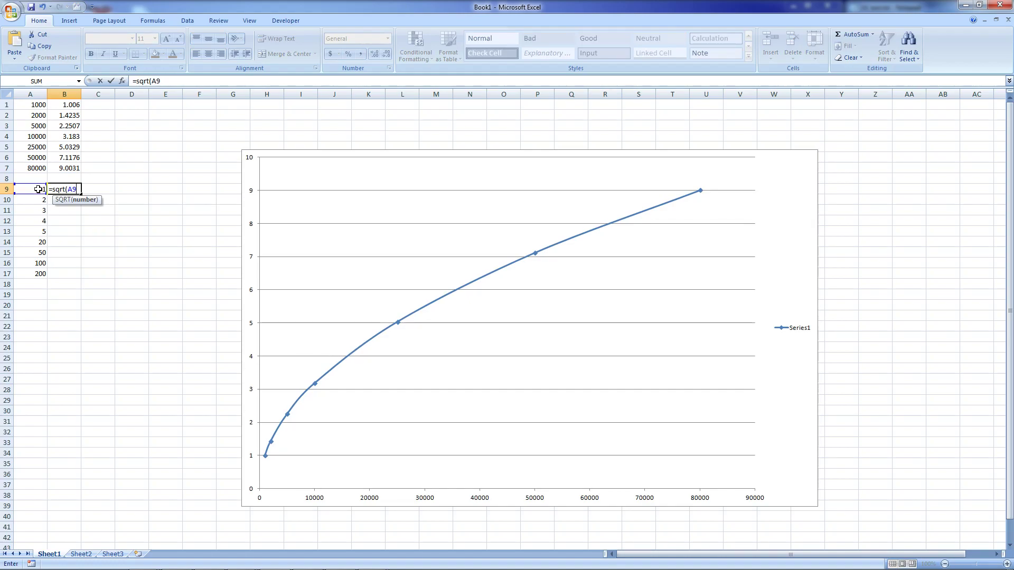
key(Return)
click(63, 189)
drag(81, 194, 81, 279)
Insert a scatter chart with smooth lines and markers from the square-root data in A9:B17.
click(31, 190)
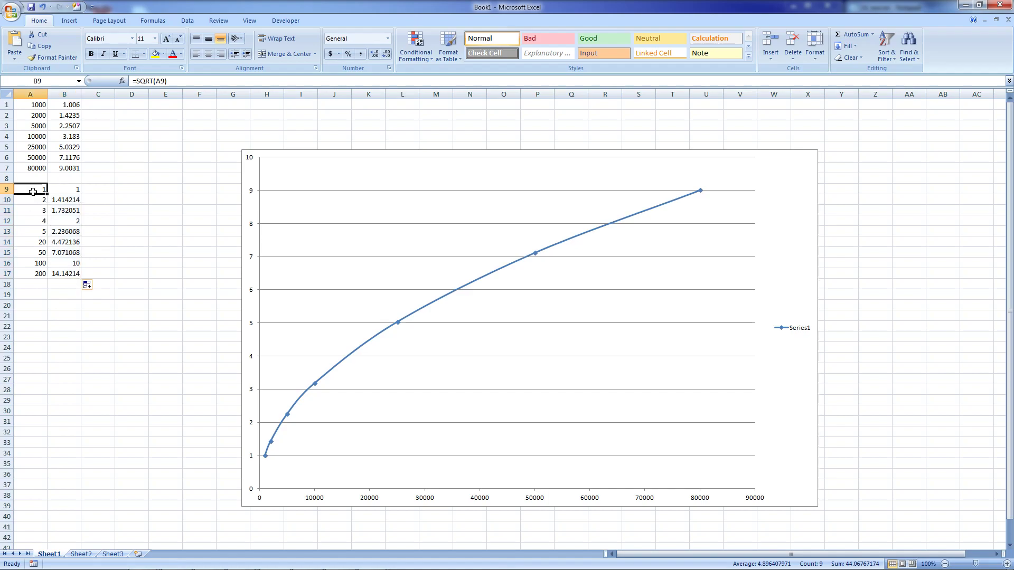
click(188, 21)
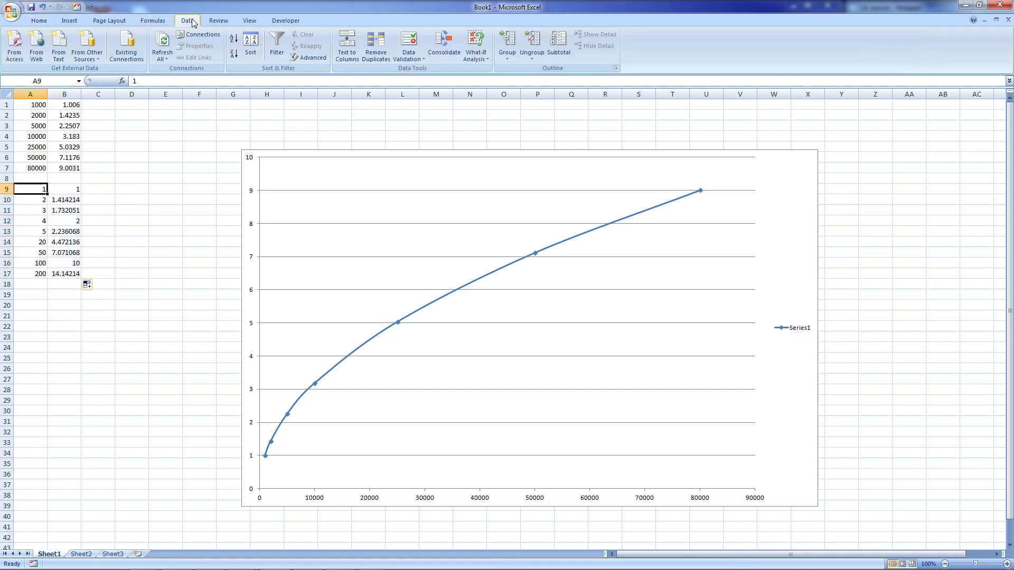
click(67, 21)
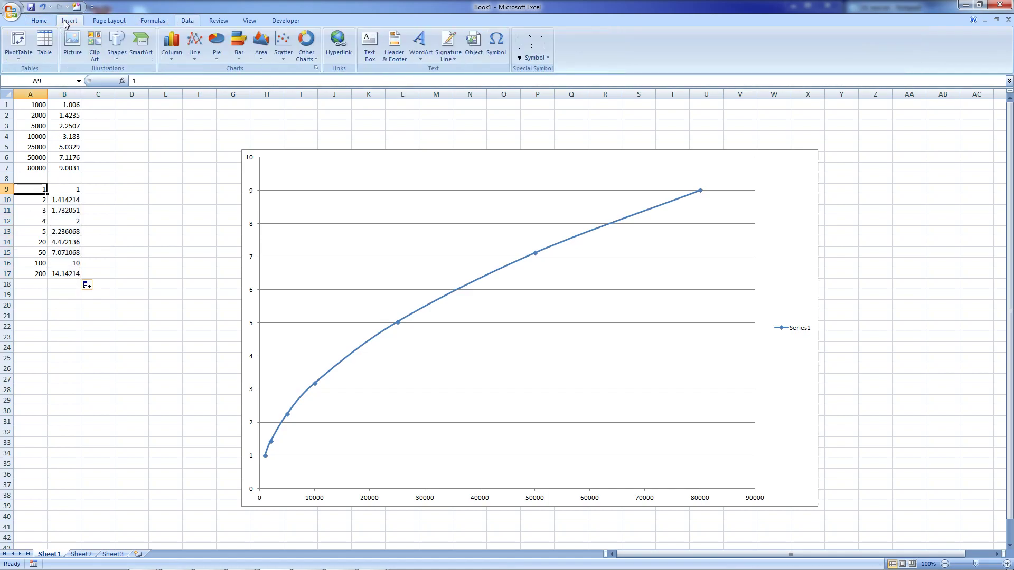
click(284, 57)
click(318, 120)
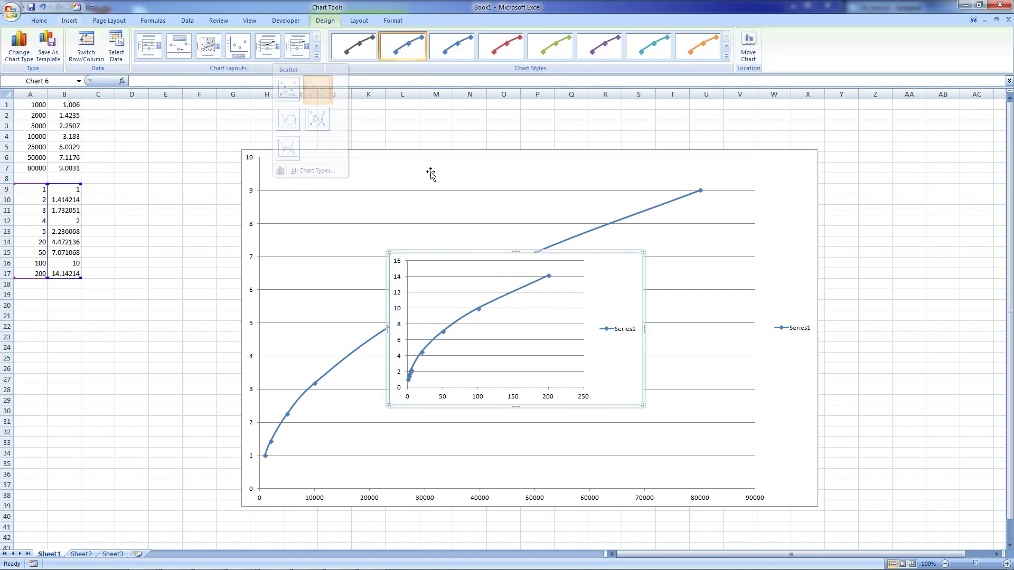
Enlarge the square-root chart and reposition it to compare its curve with the frequency-stiffness chart.
drag(643, 405, 803, 542)
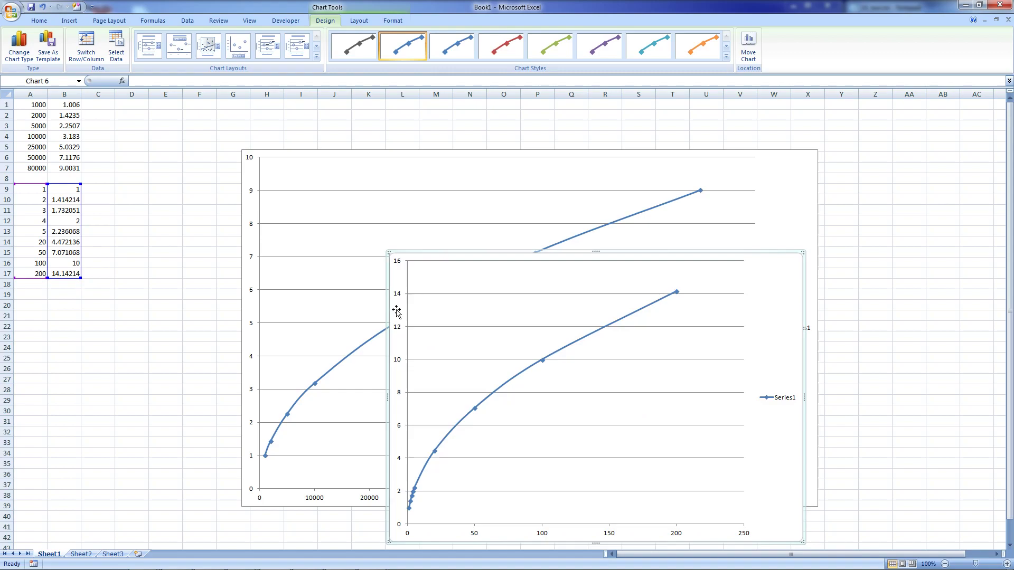
drag(389, 317, 385, 318)
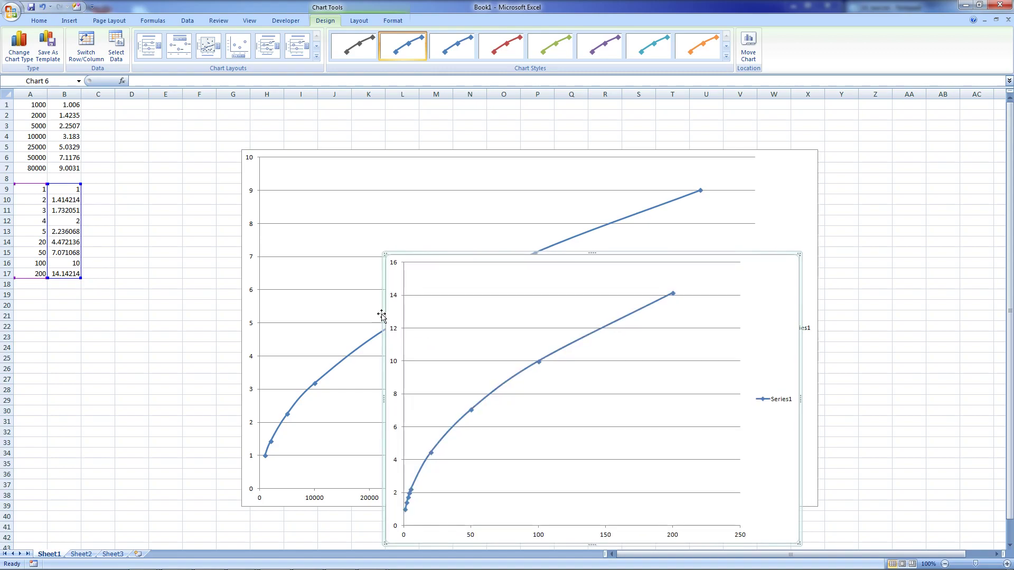
drag(388, 398, 232, 408)
drag(772, 274, 795, 363)
scroll(796, 339, down, 3)
scroll(866, 341, up, 3)
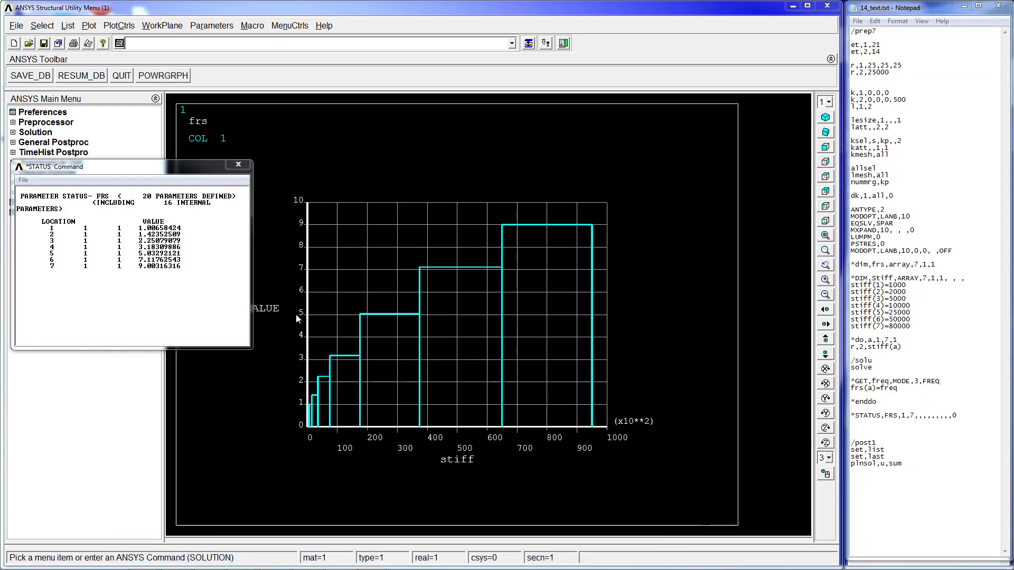
Switch back to ANSYS and close the FRS parameter status listing.
click(233, 166)
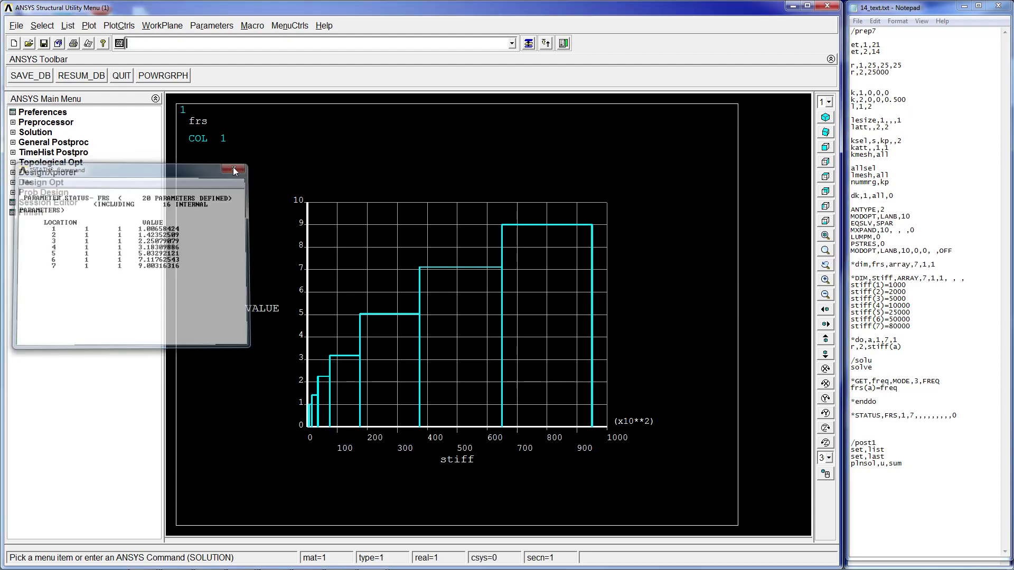